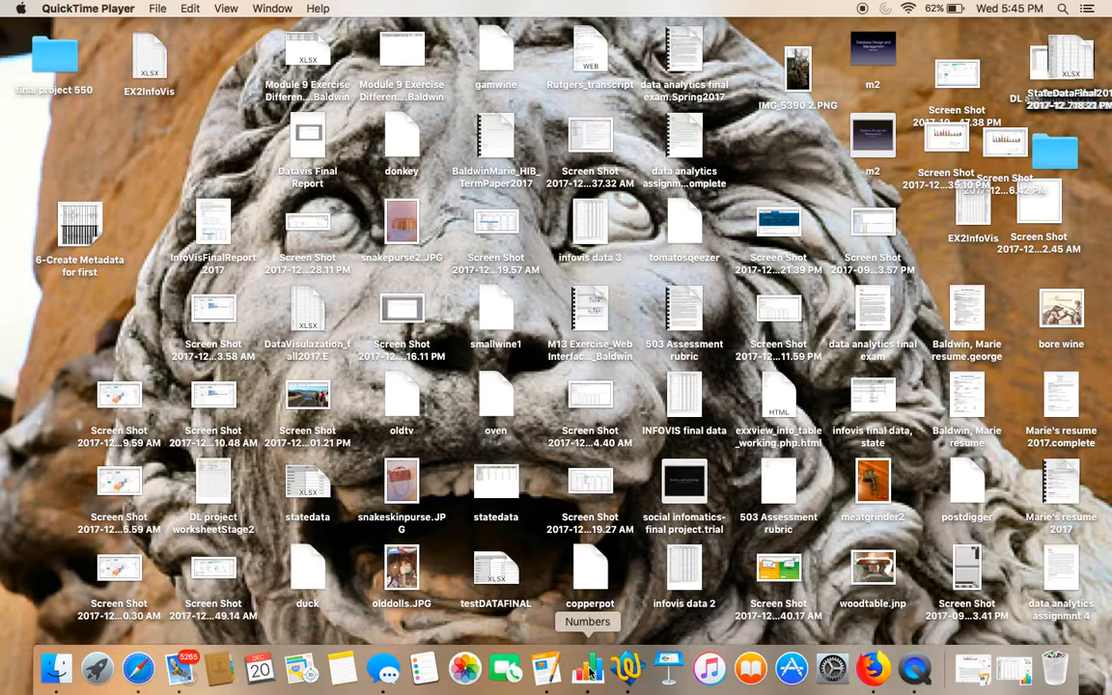
Switch to Numbers and copy the whole state data table, cells A1 to F45, in StateDataFinal2017
click(588, 671)
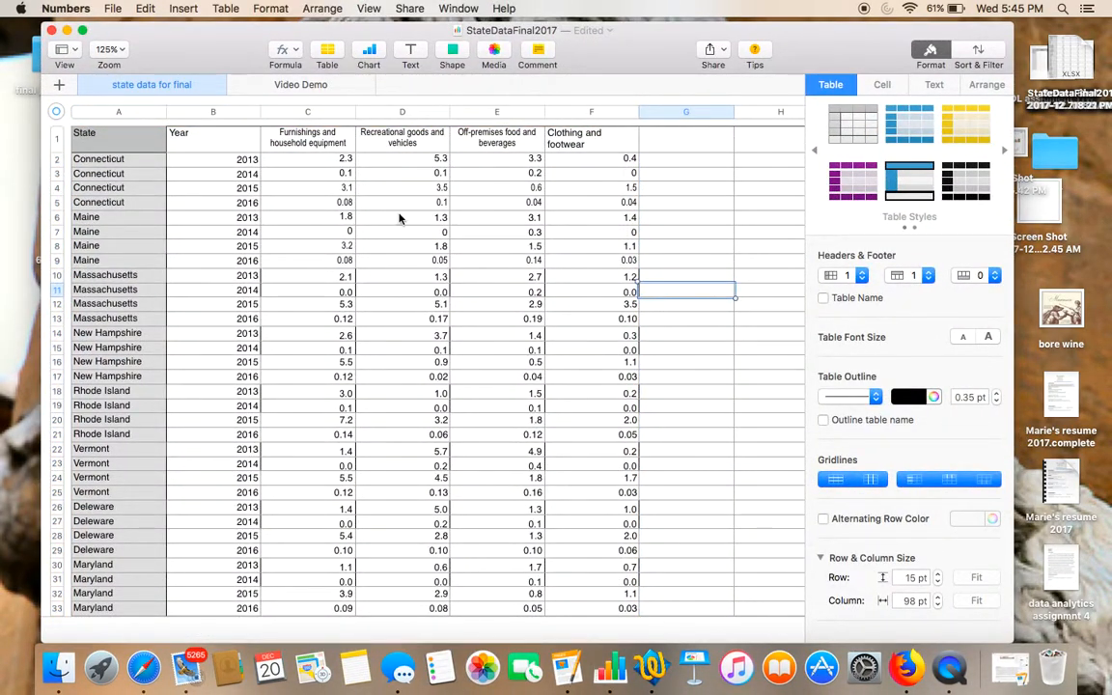
scroll(266, 162, up, 1)
scroll(298, 164, up, 1)
drag(107, 117, 622, 603)
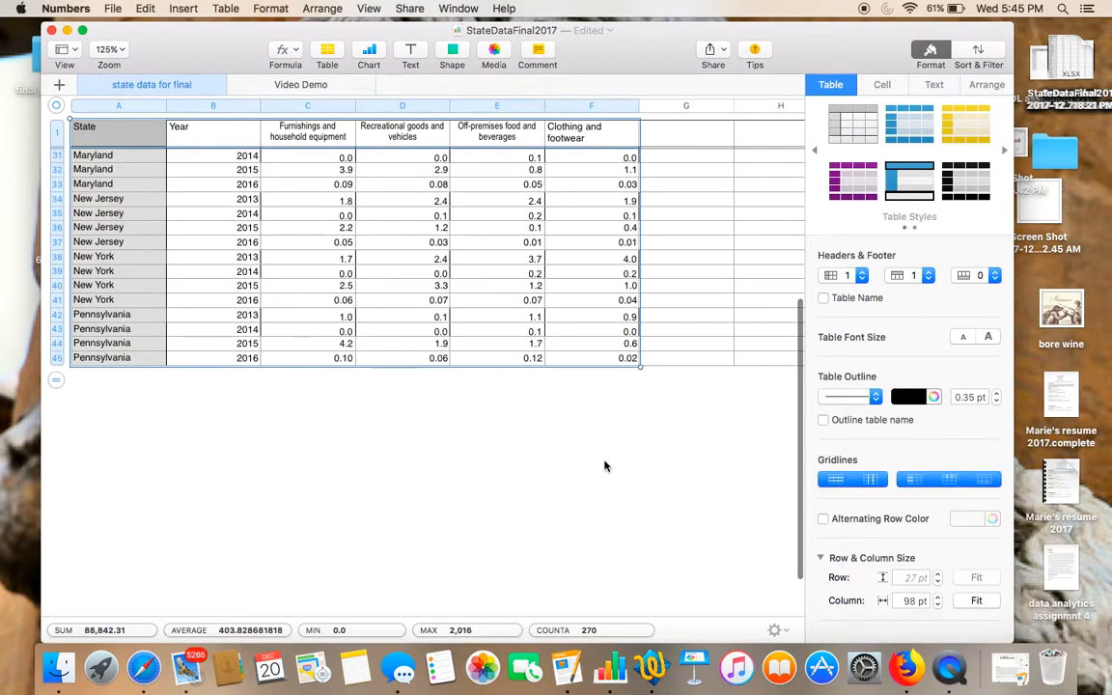
key(super+c)
scroll(483, 240, up, 10)
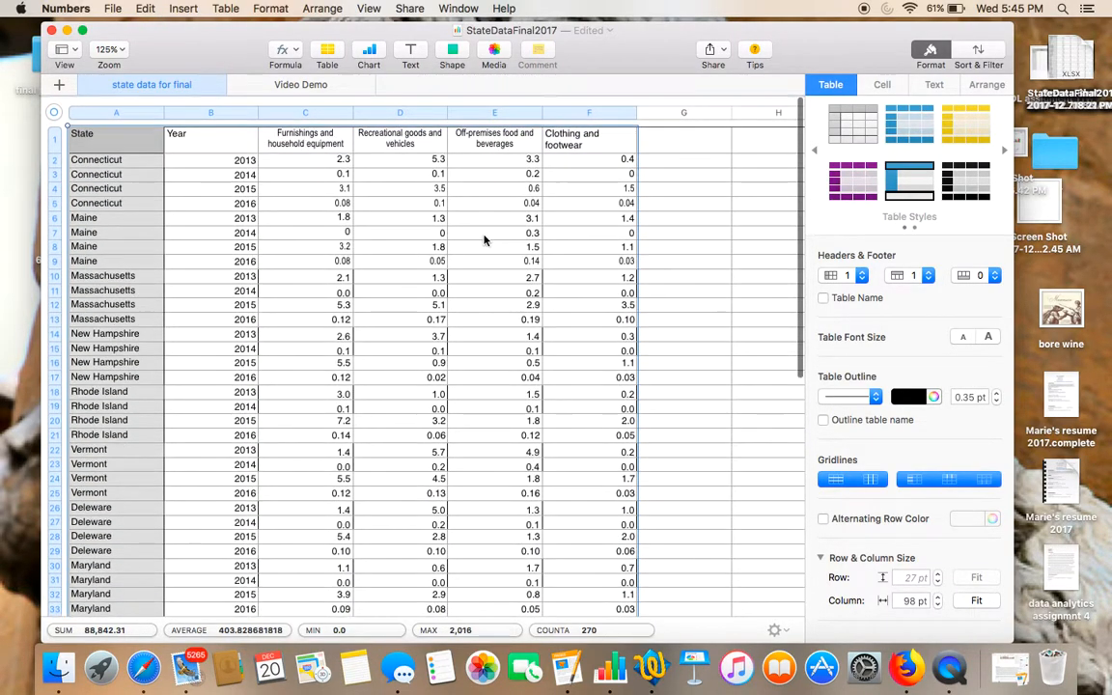
Put the Numbers window away, switch to Safari in full screen and load google.com
click(67, 30)
click(138, 668)
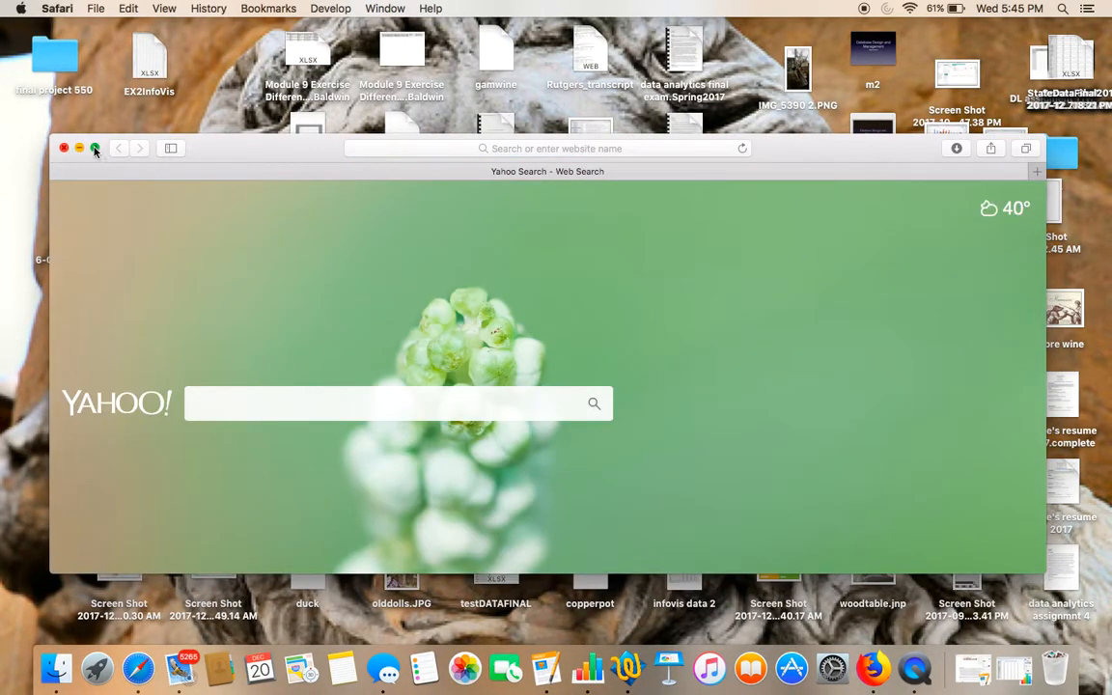
click(95, 148)
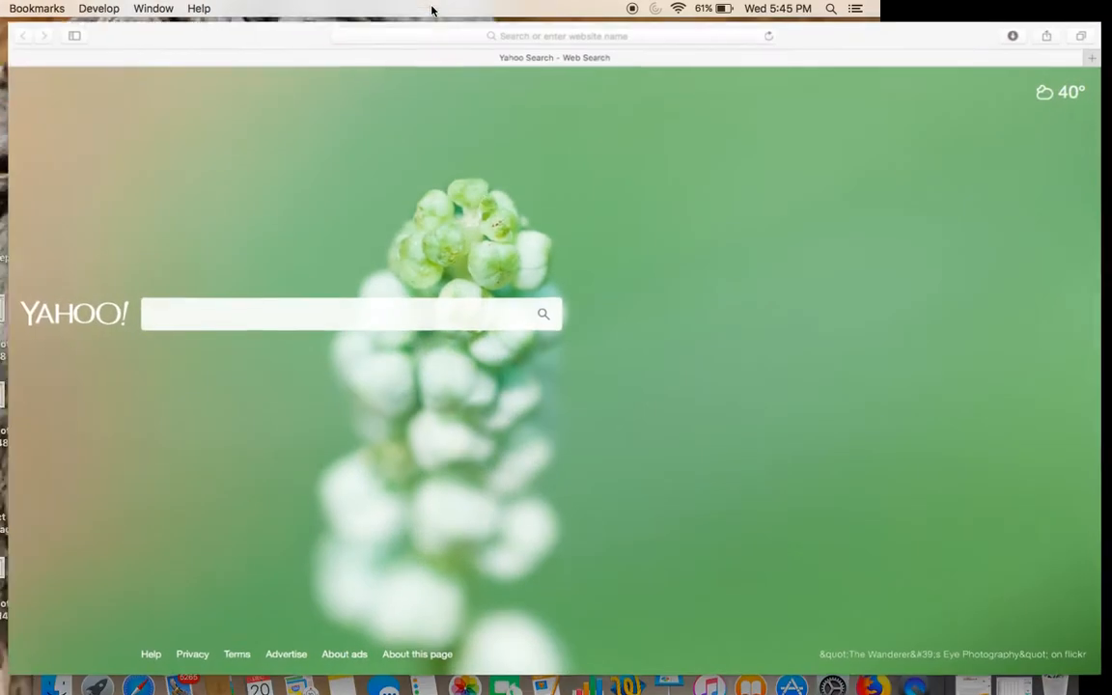
click(468, 15)
text(google.com)
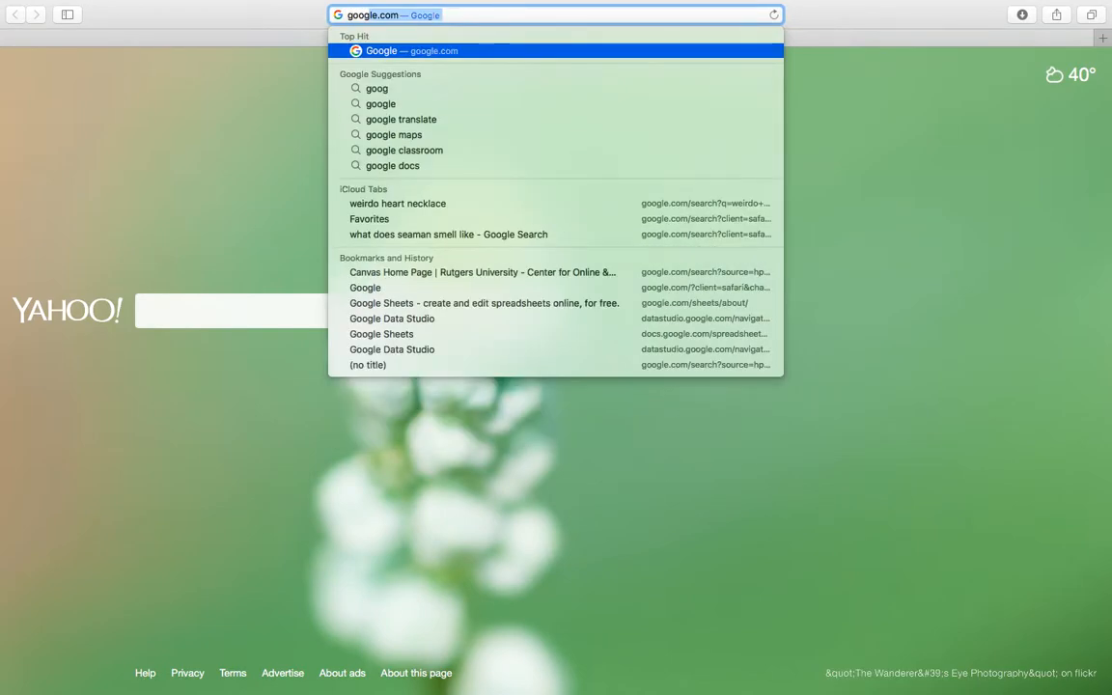
key(Return)
Search for "google sheet" and go to the Google Sheets home page through its official site
text(google sheet)
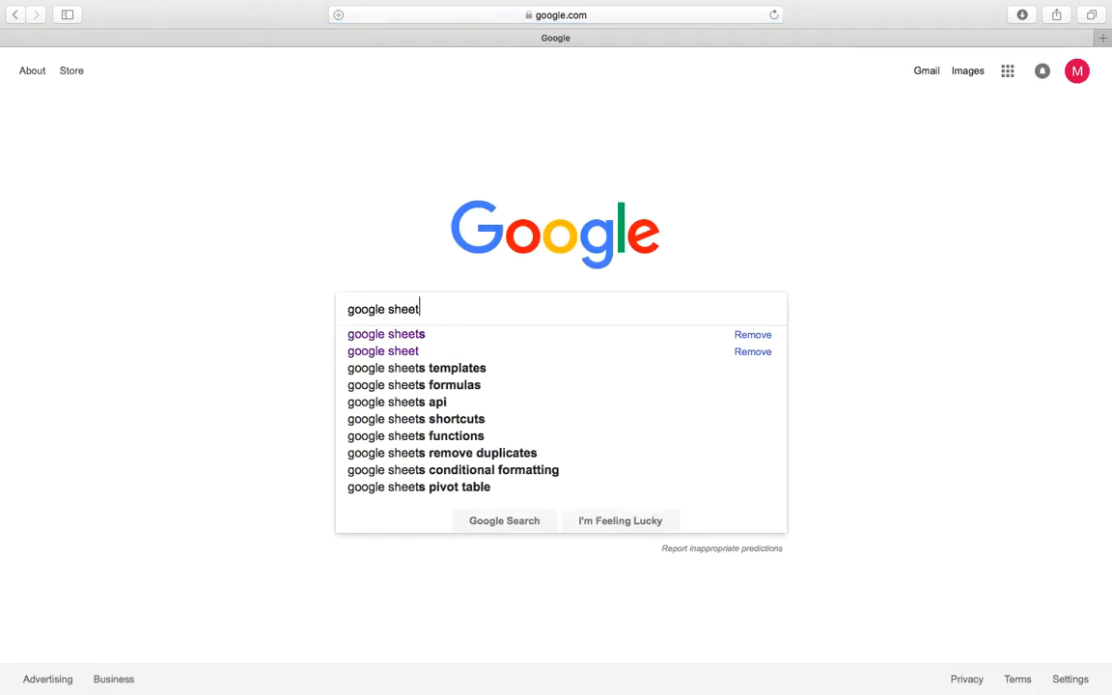
key(Return)
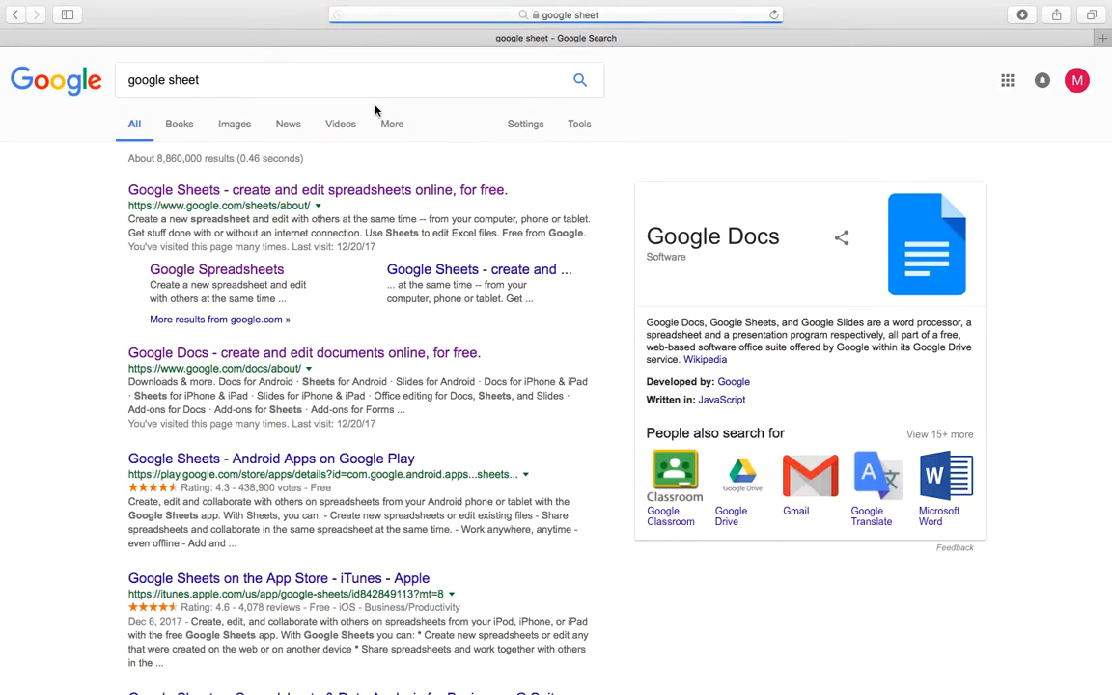
click(384, 188)
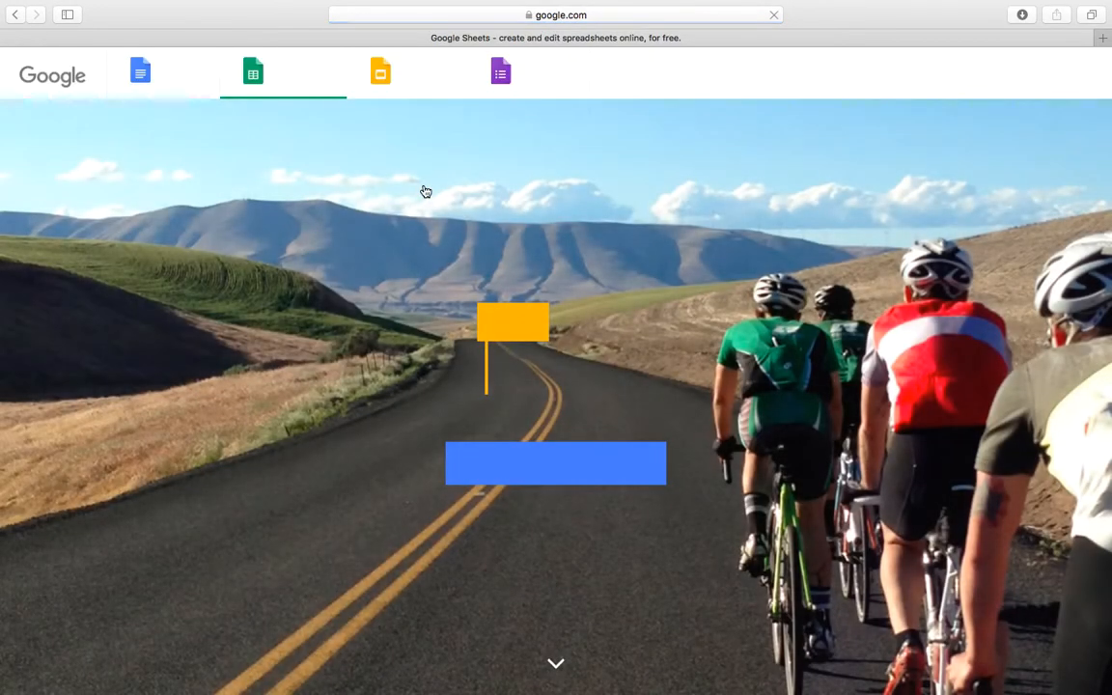
click(599, 473)
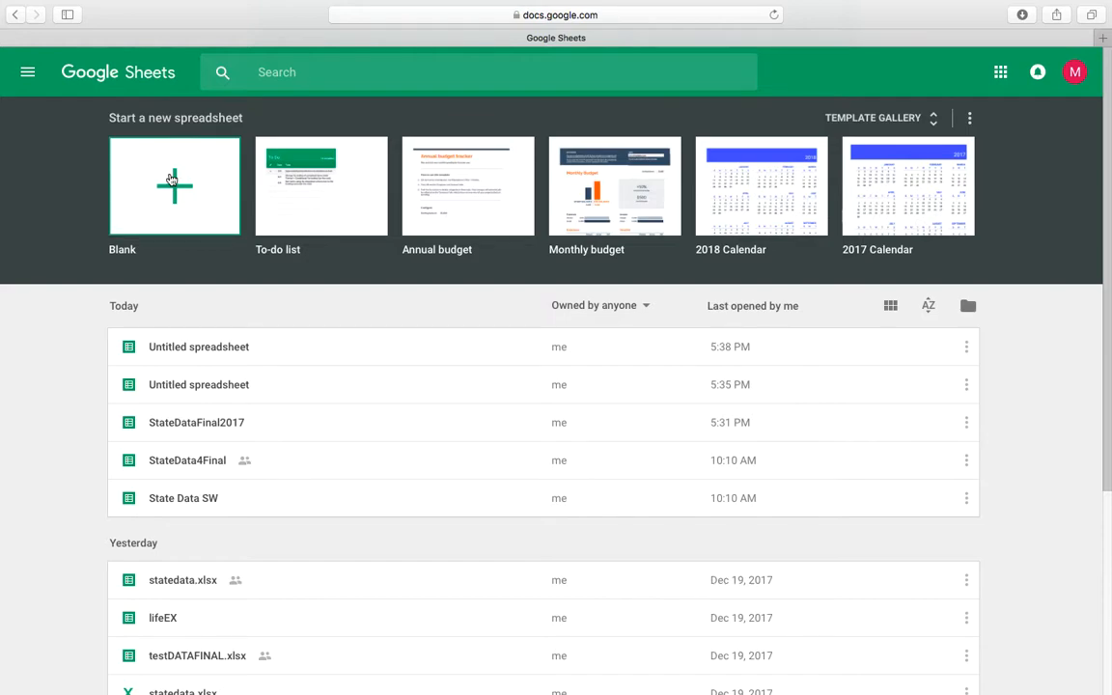
Create a blank spreadsheet and paste the copied state data table starting at cell A1
click(176, 186)
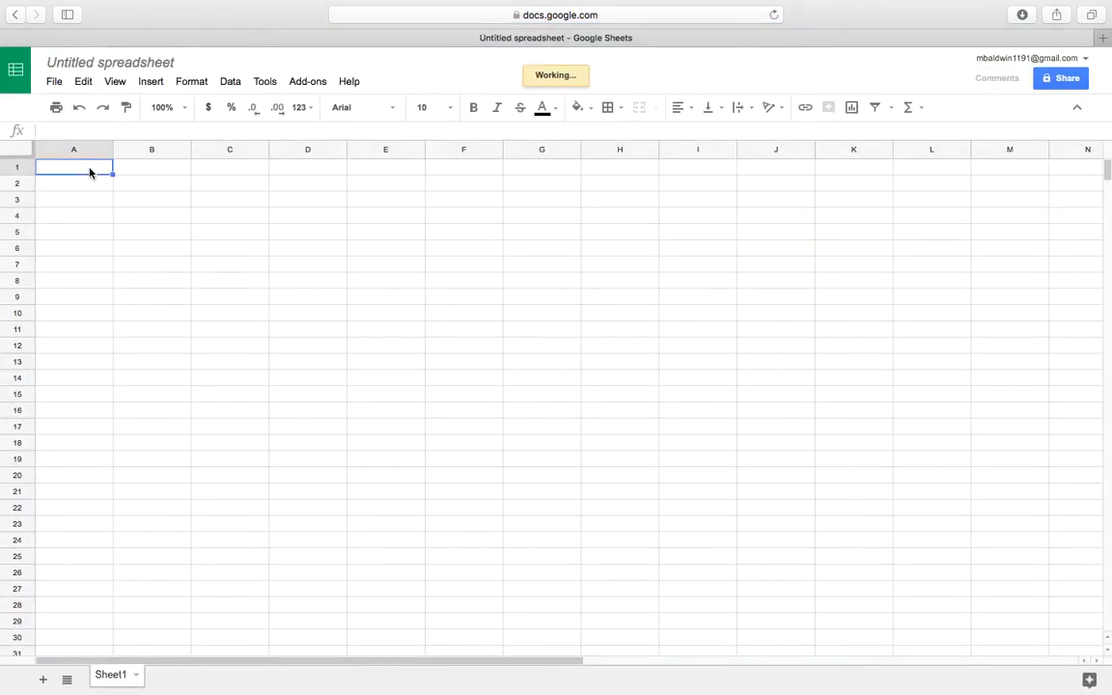
key(super+v)
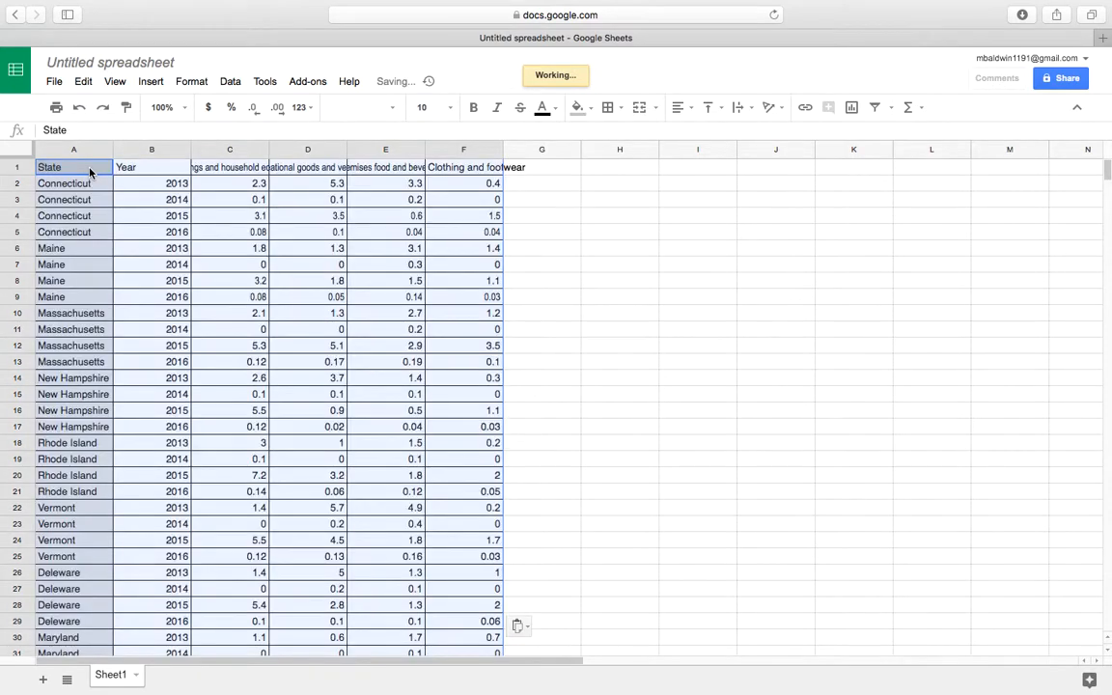
click(608, 329)
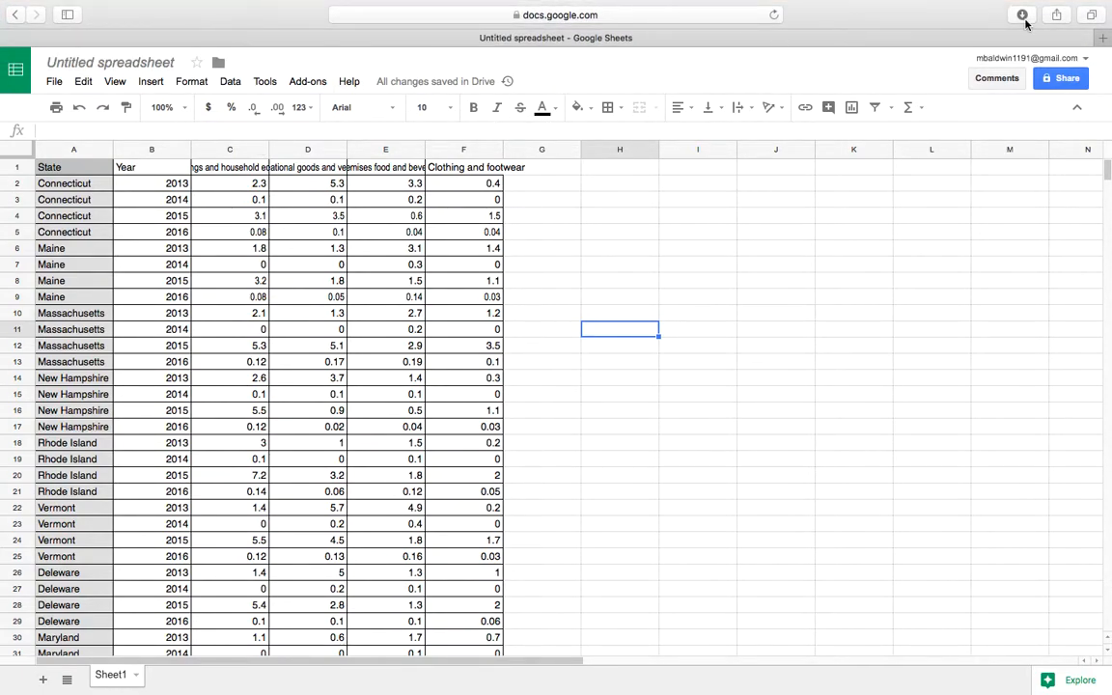
Load google.com in a new browser tab, keeping the spreadsheet open
click(1102, 38)
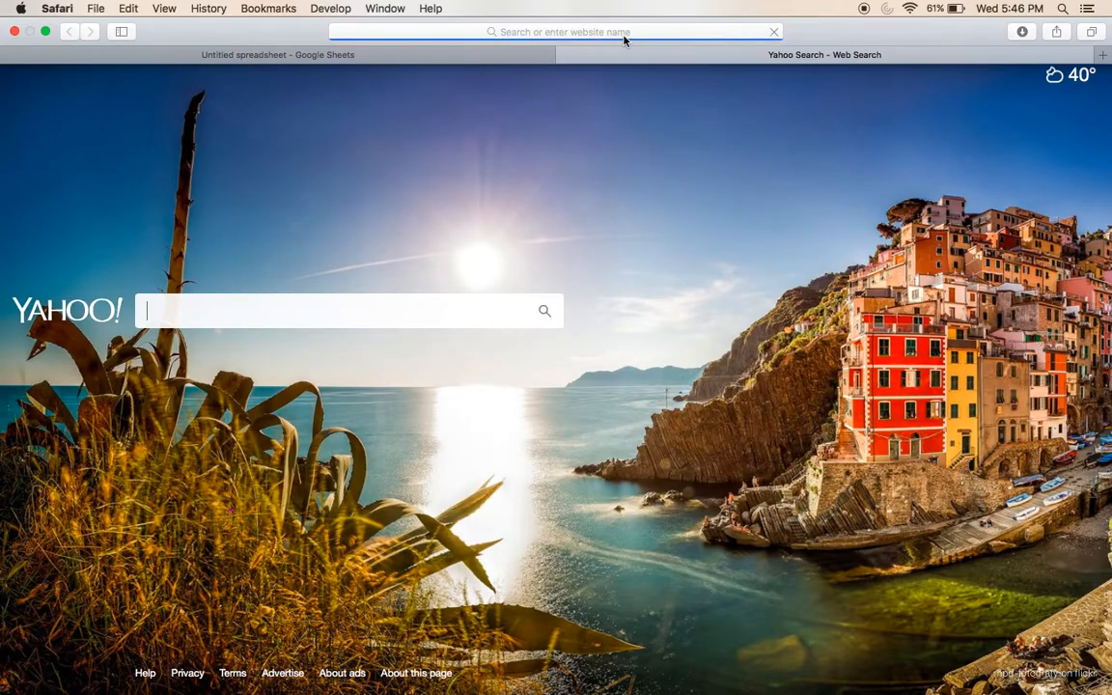
click(623, 34)
text(google.com)
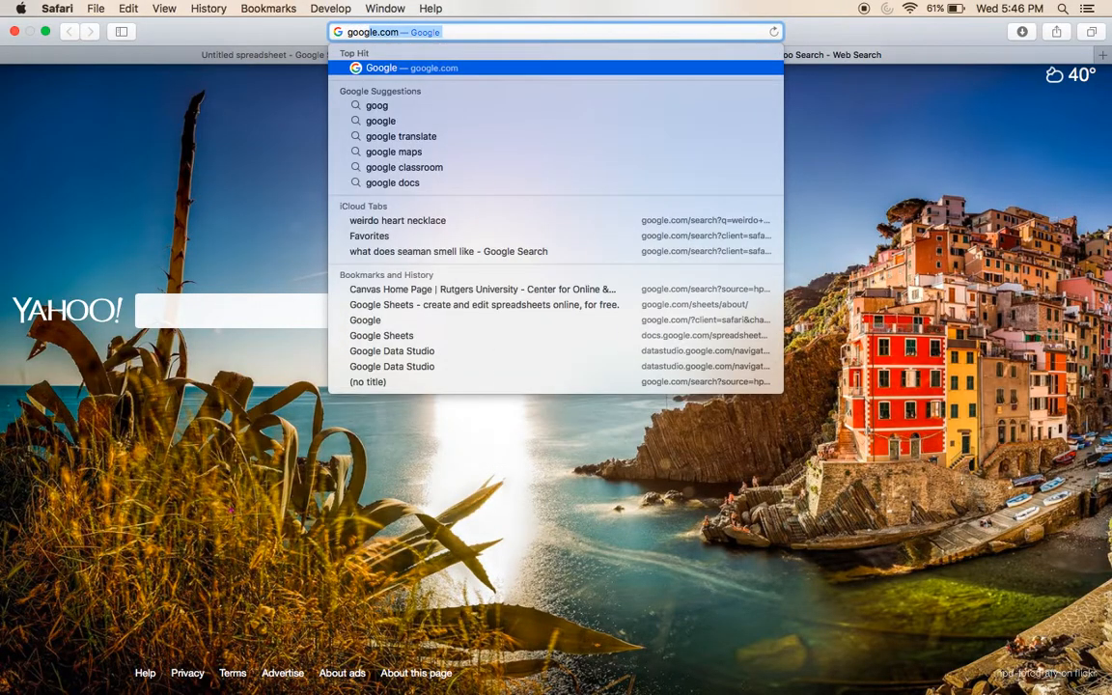
key(Return)
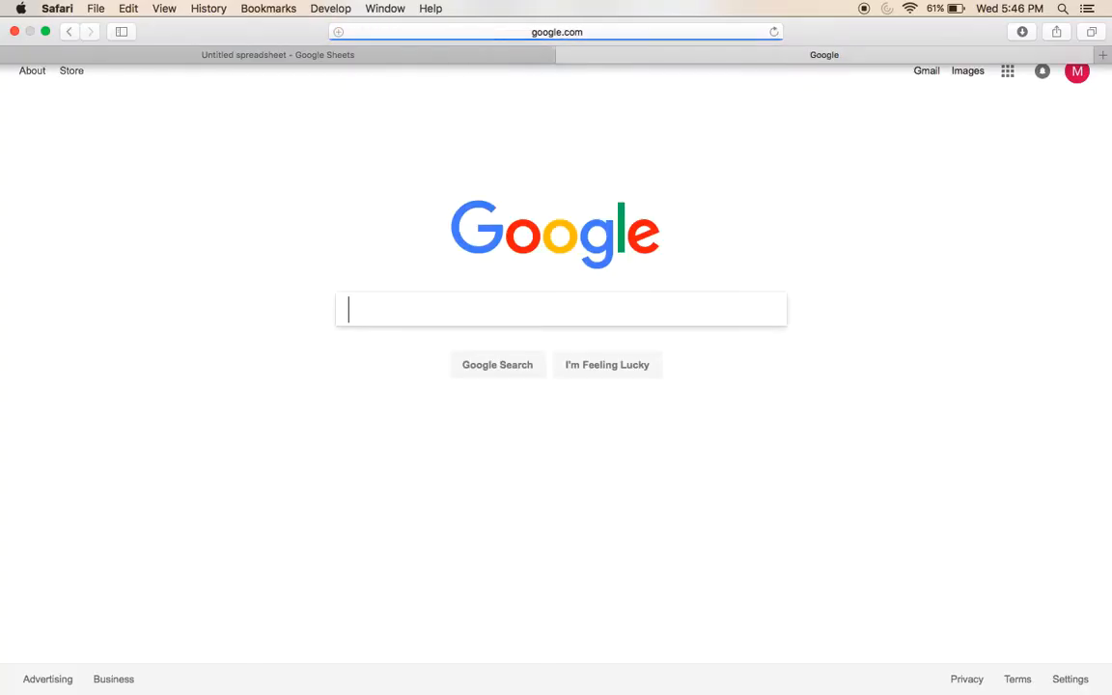
Search for "google data studio" and open the Google Data Studio site
text(go)
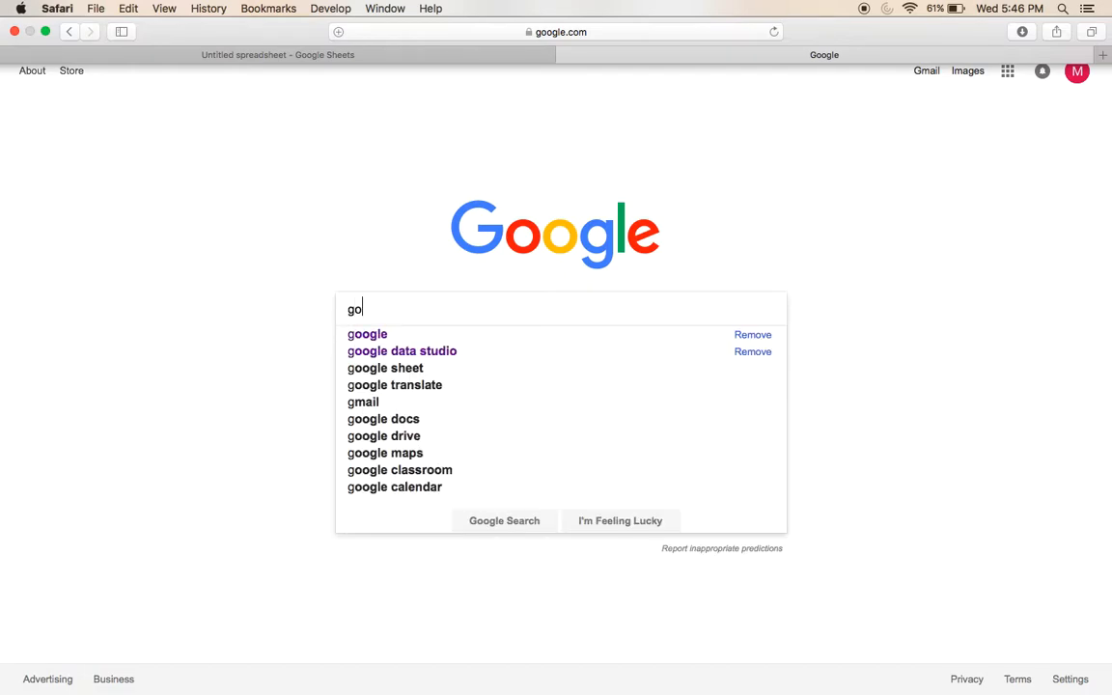
text(ogle data studio)
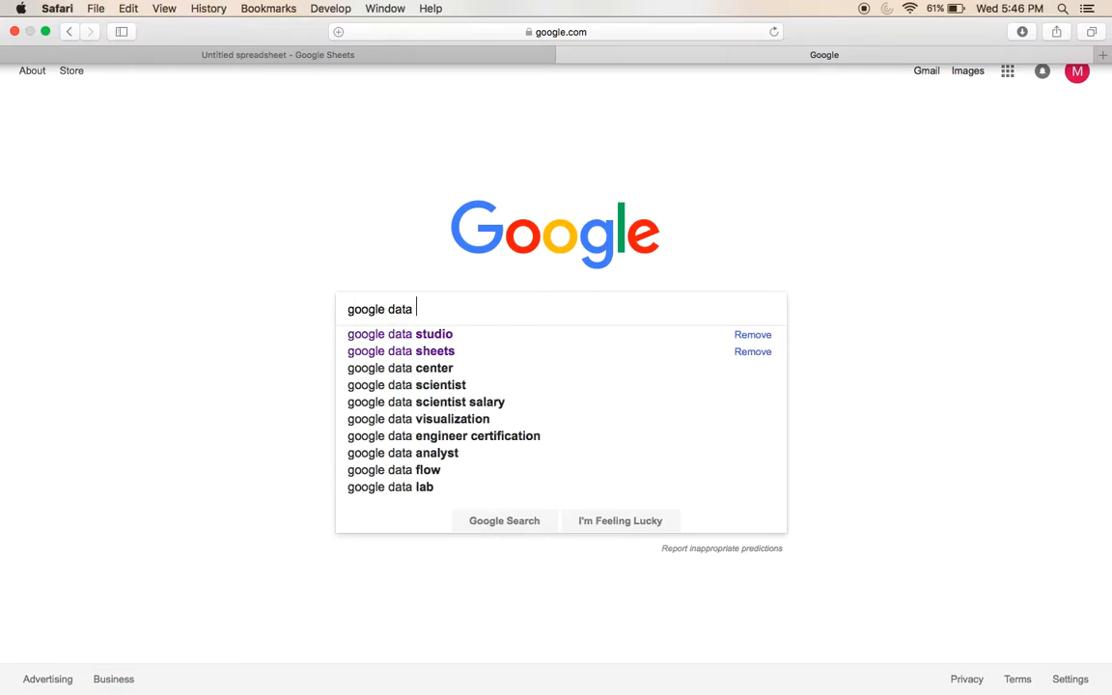
key(Return)
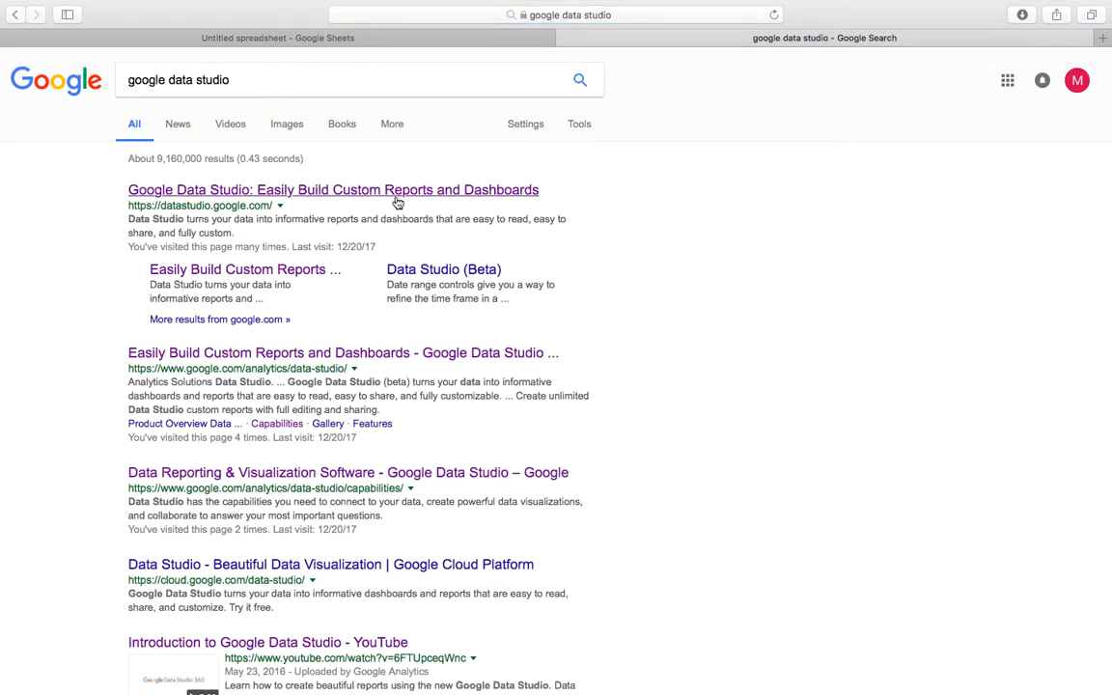
click(398, 193)
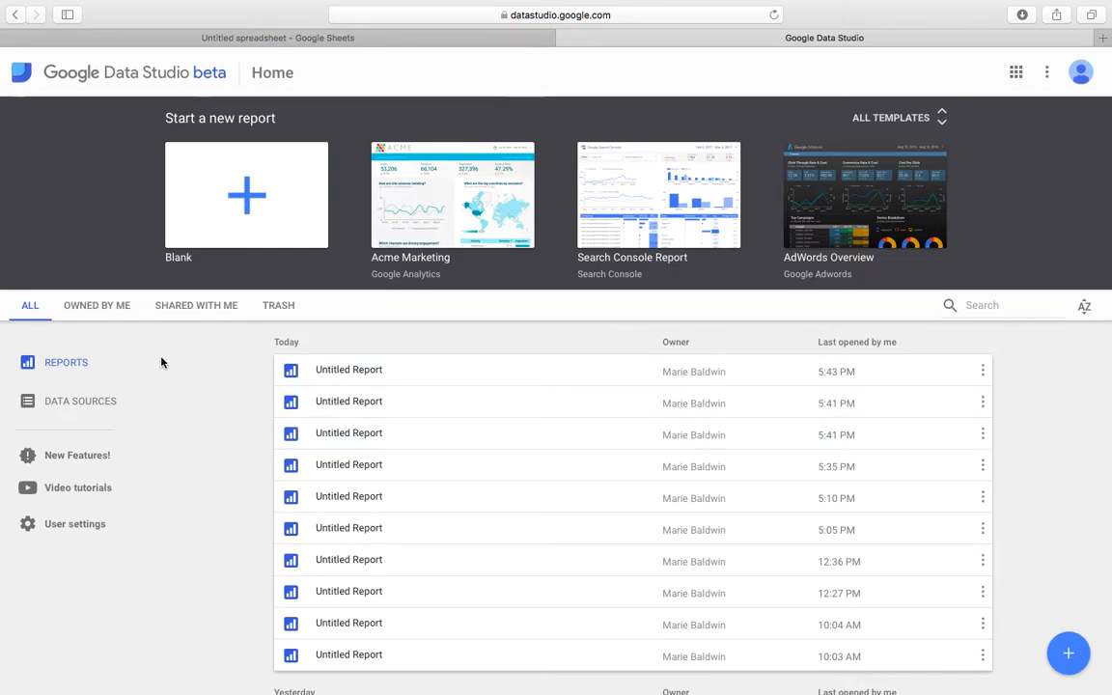
Open the most recently used StateData4Final - Sheet1 data source and set the State field's type to the Geo option Region
click(80, 400)
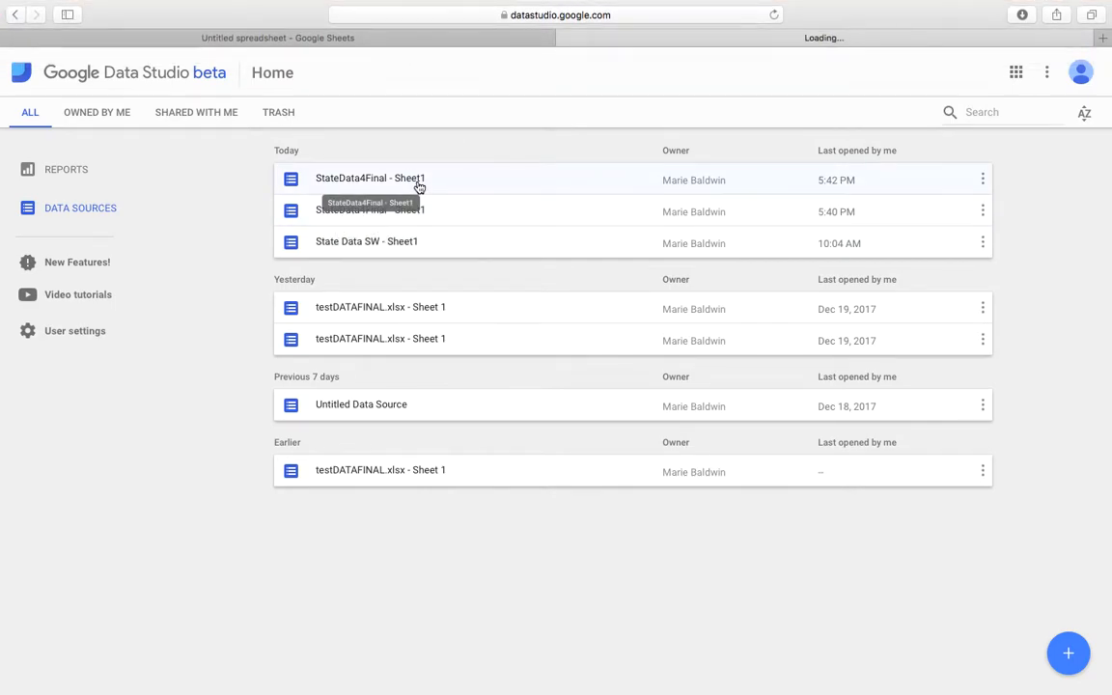
click(420, 186)
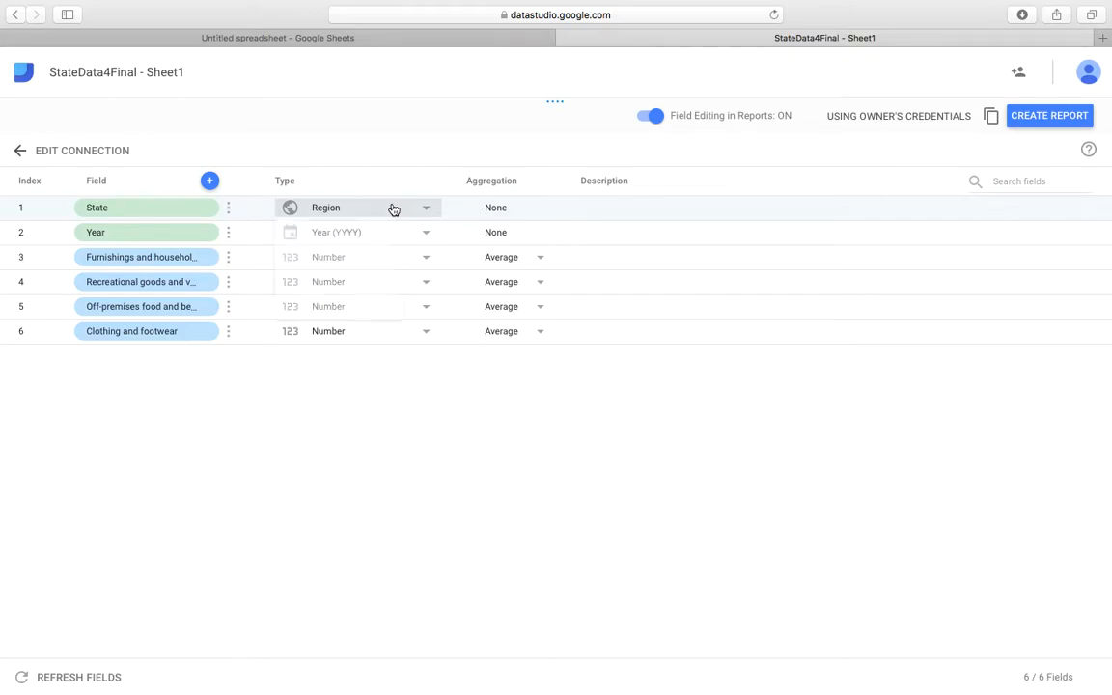
click(394, 209)
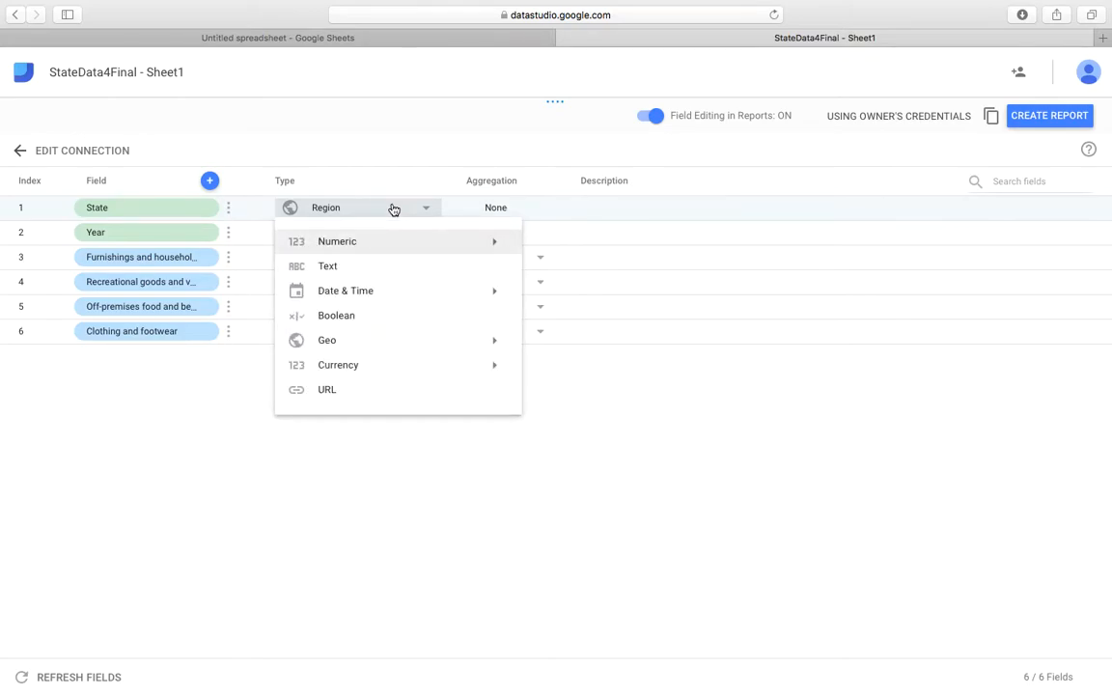
mouse_move(382, 300)
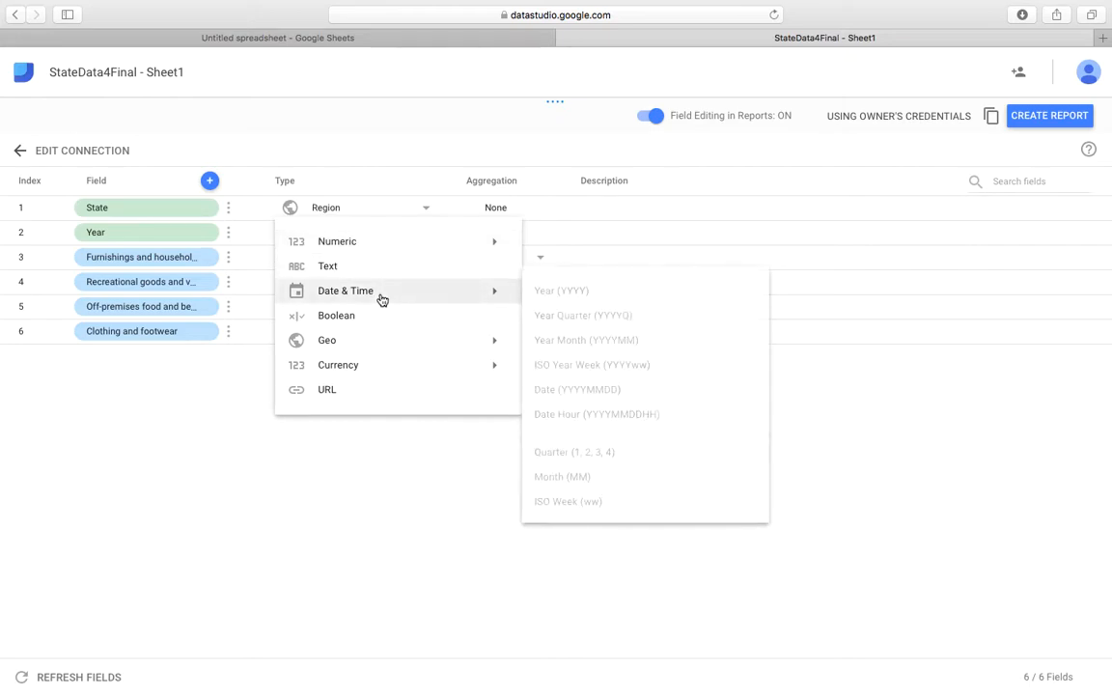
mouse_move(391, 348)
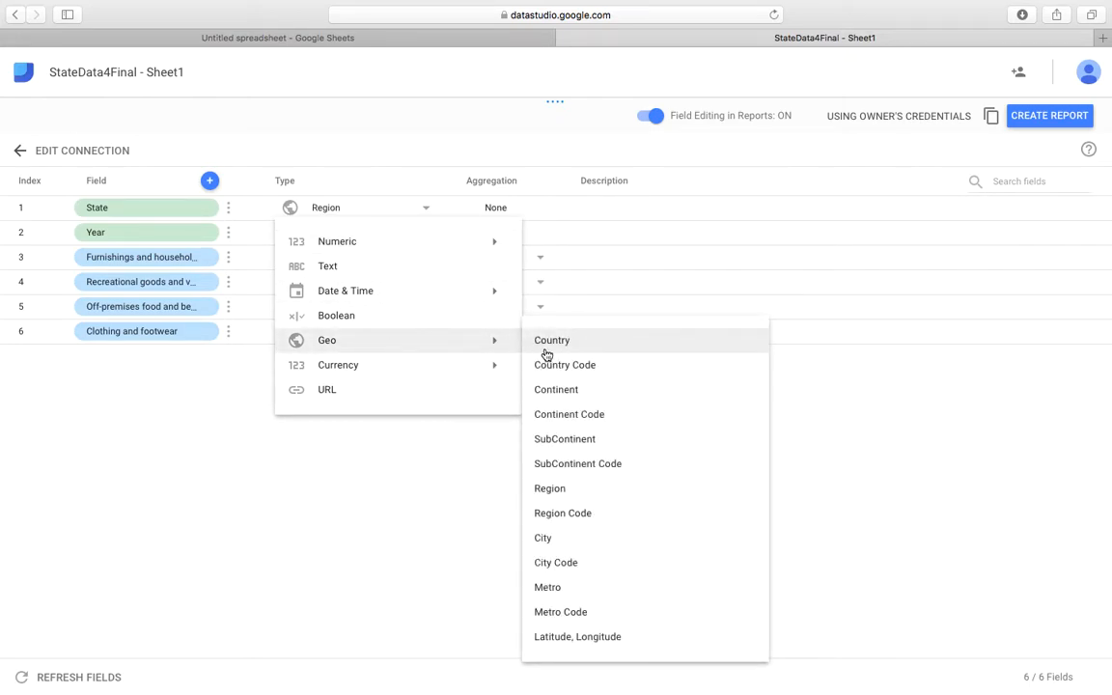
click(613, 491)
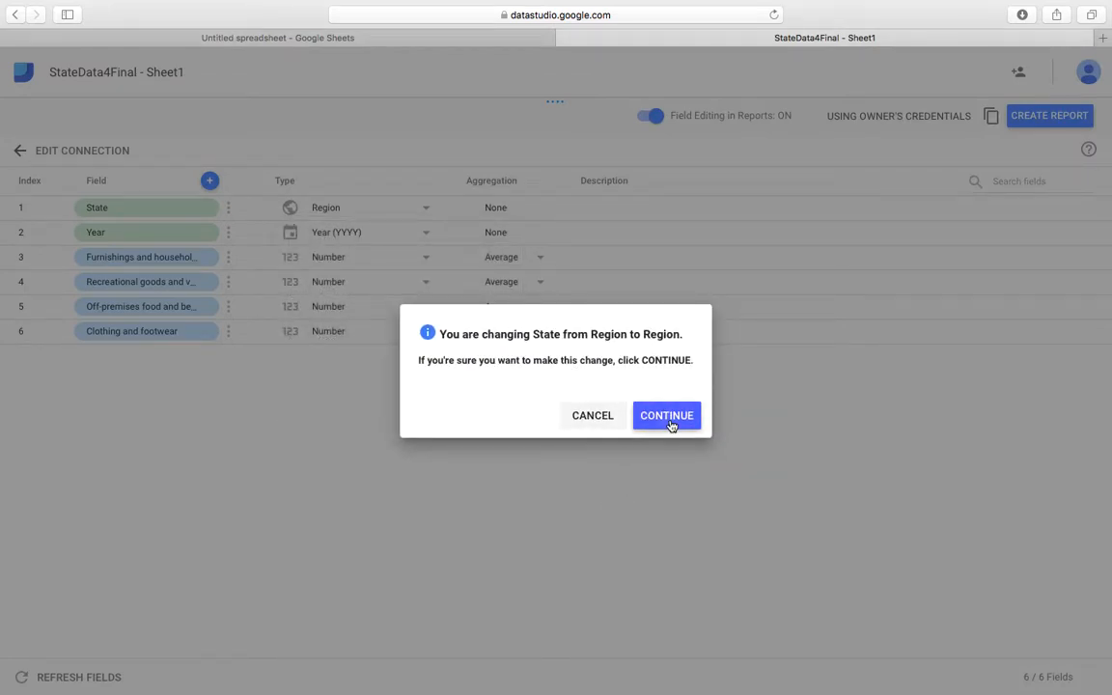
click(668, 416)
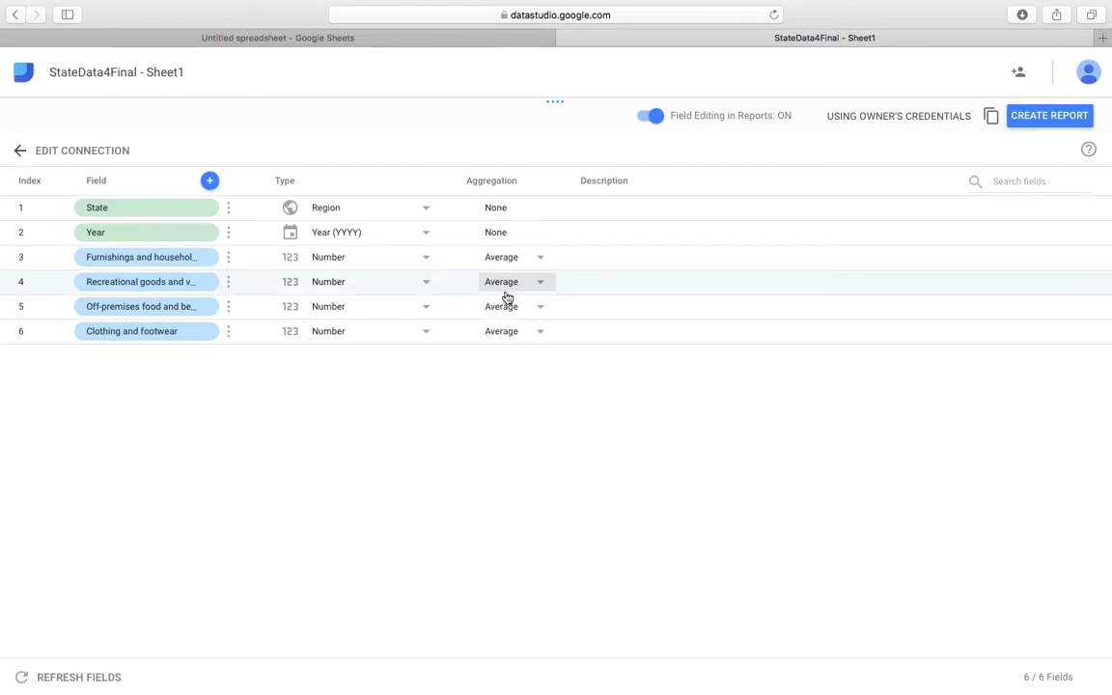
Create a new report from this data source and agree to add StateData4Final - Sheet1 to it
click(1061, 125)
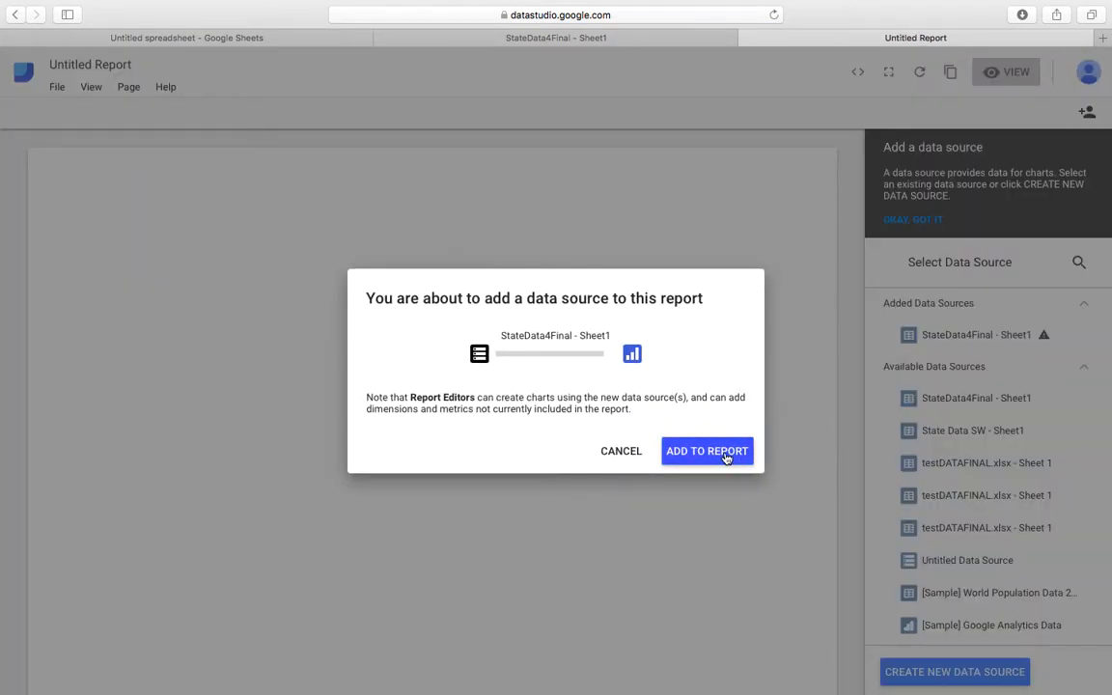
click(726, 454)
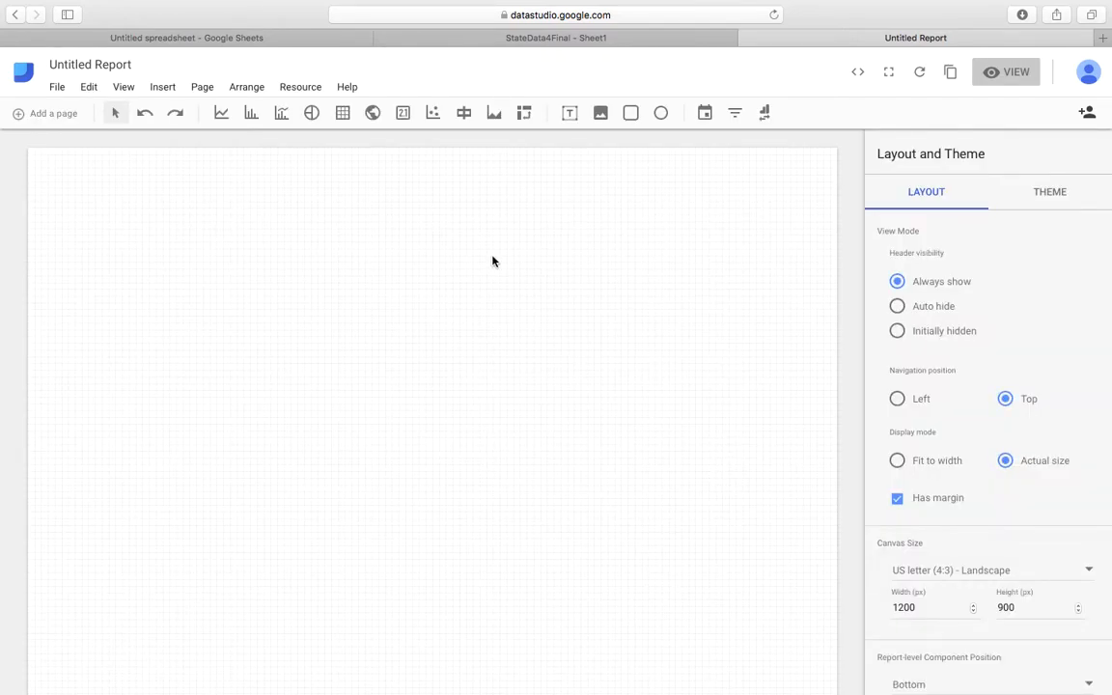
scroll(656, 272, down, 1)
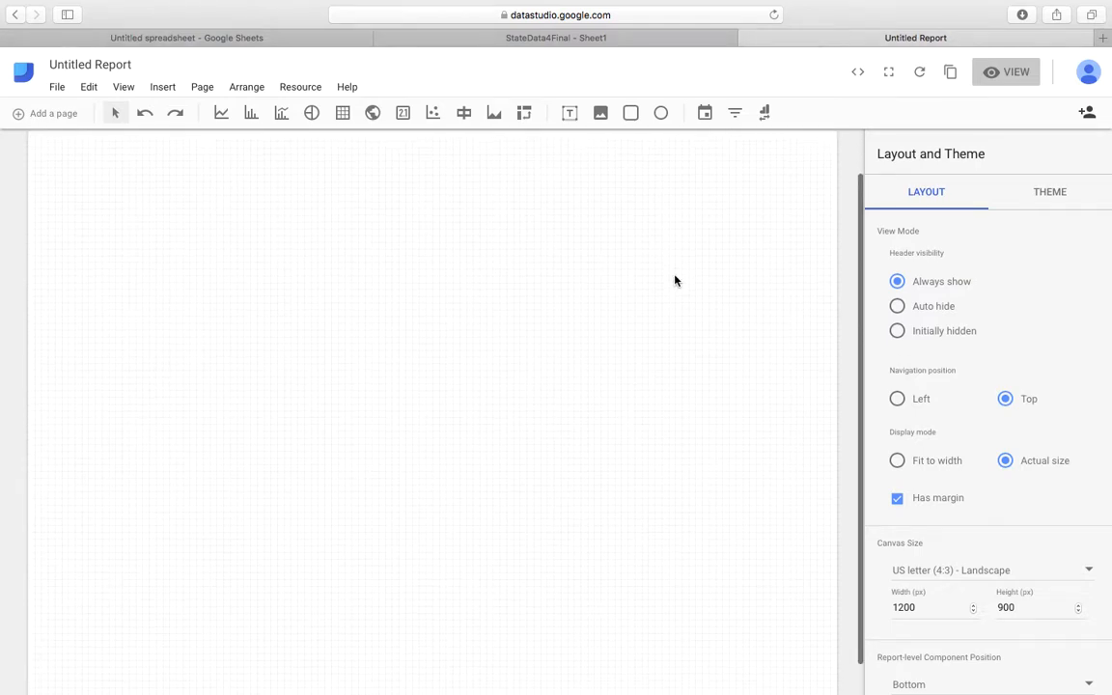
scroll(674, 281, up, 1)
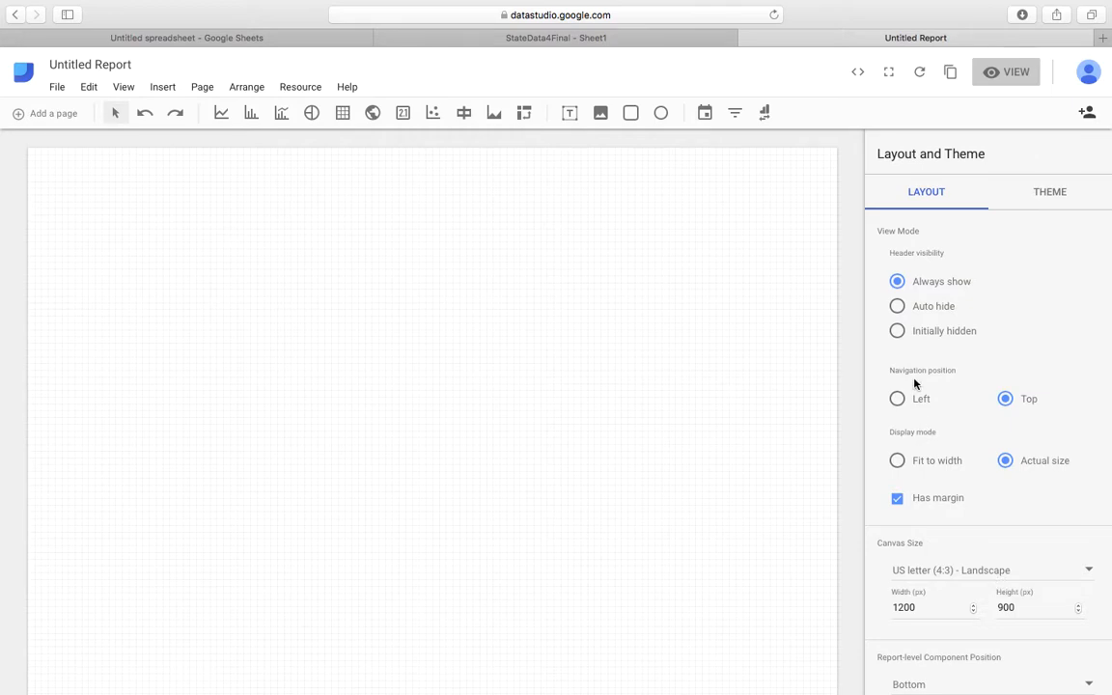
Draw a wide bar chart across the upper part of the report page and extend its left edge slightly outwards
click(251, 117)
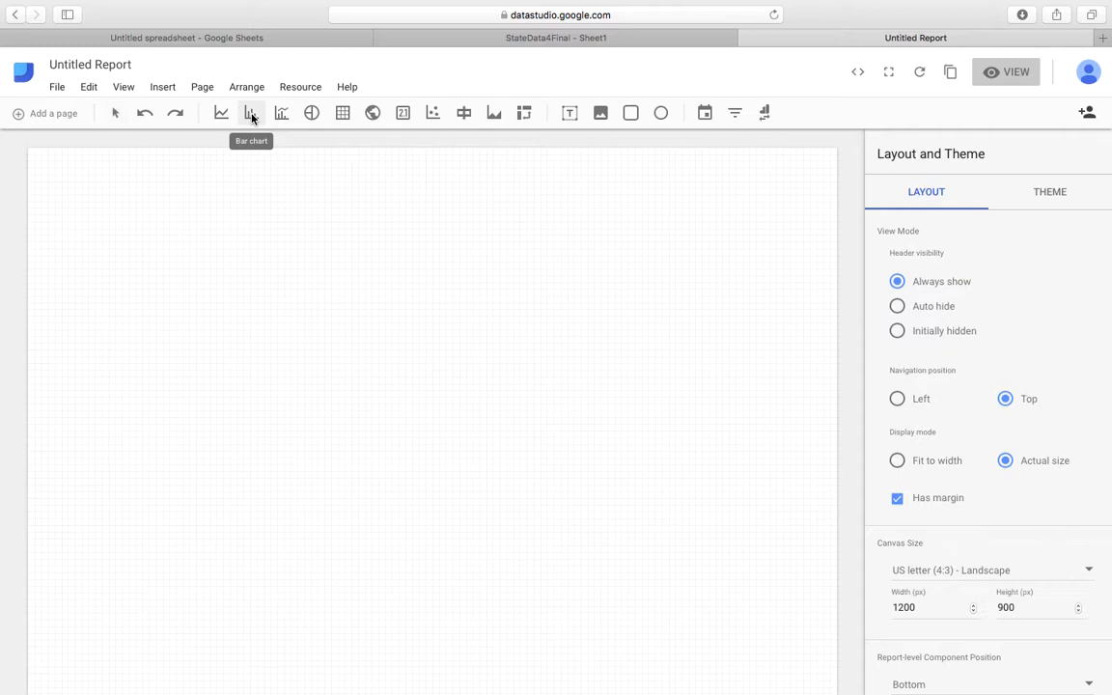
drag(85, 179, 784, 369)
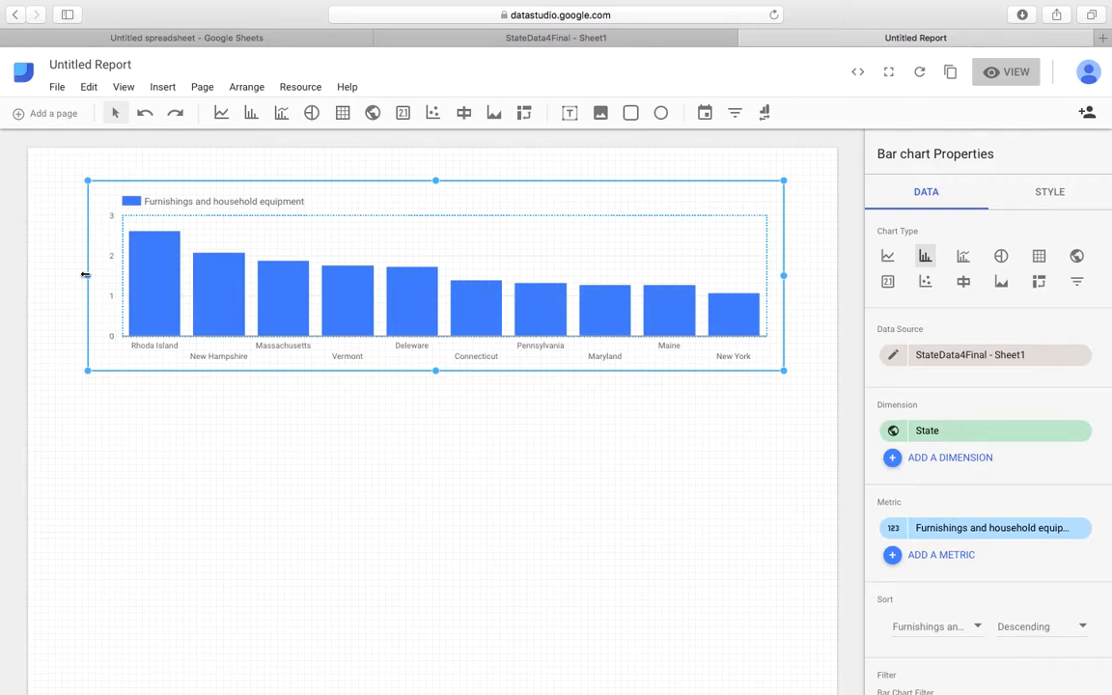
drag(86, 275, 74, 278)
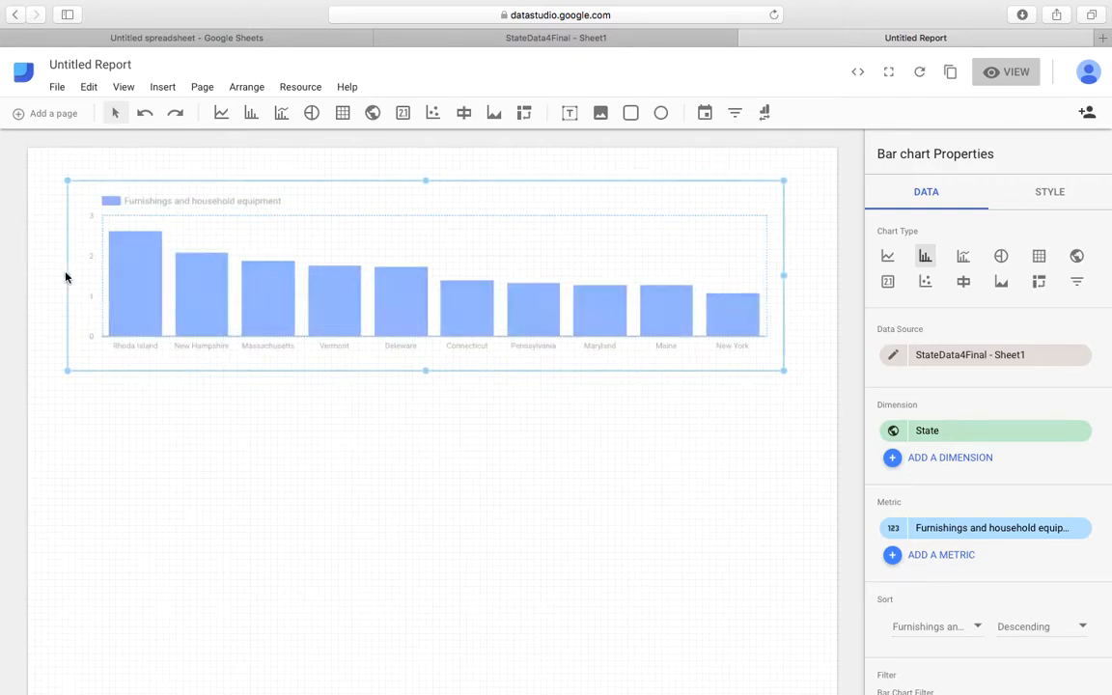
click(534, 399)
click(500, 319)
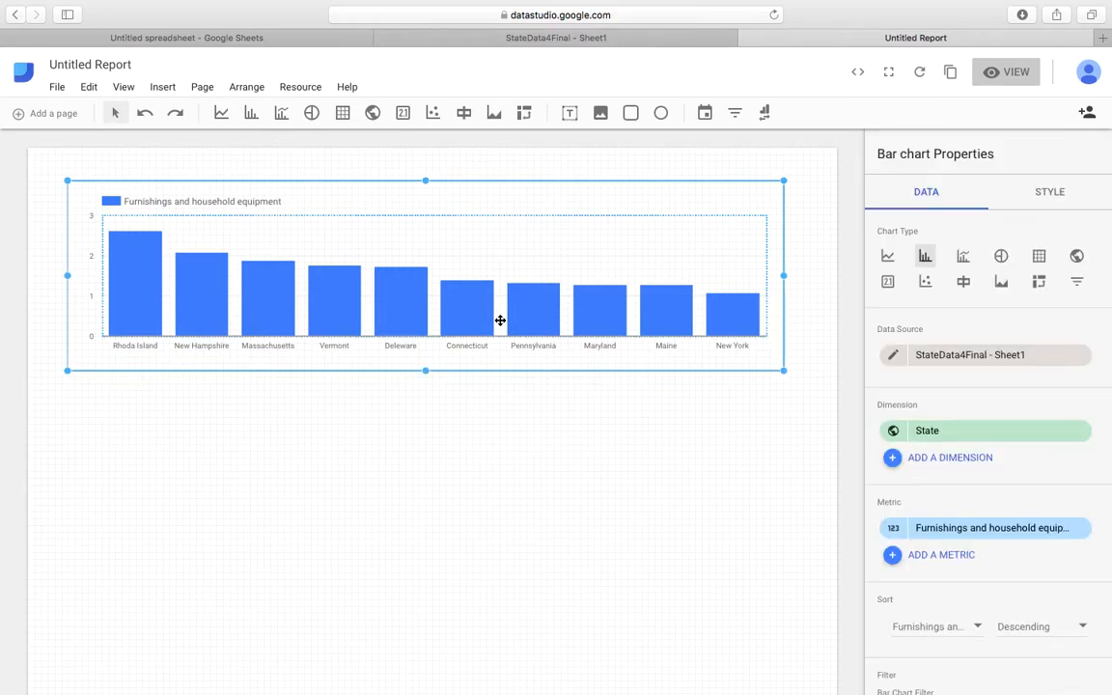
Switch the bar chart's dimension to Year and back to State
click(970, 431)
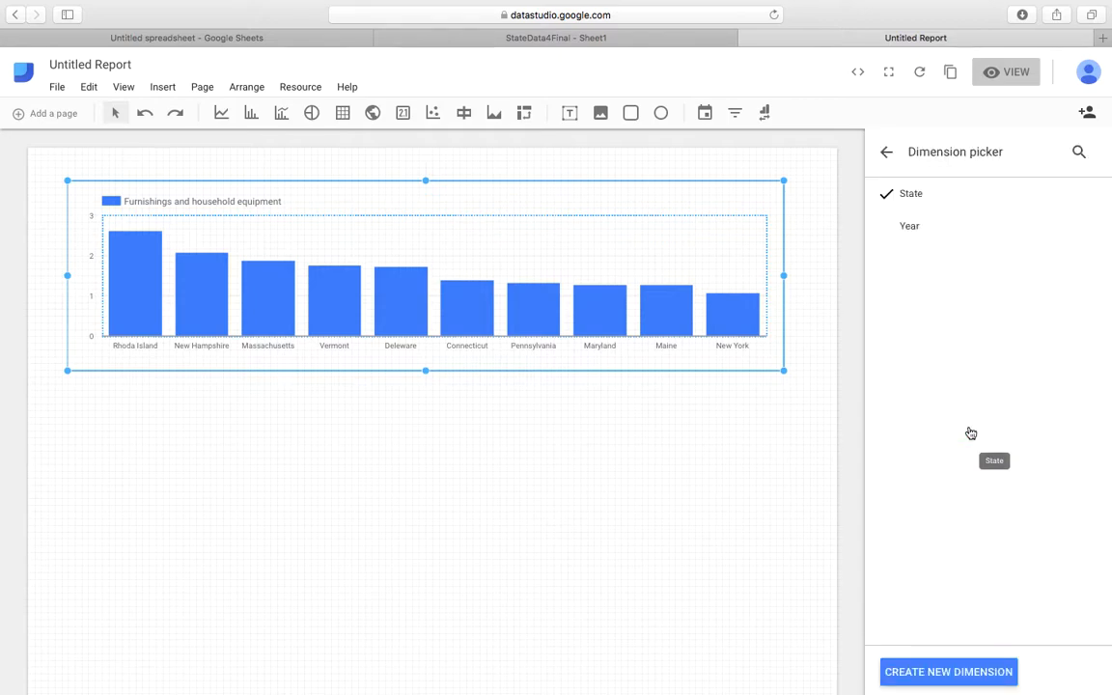
click(923, 236)
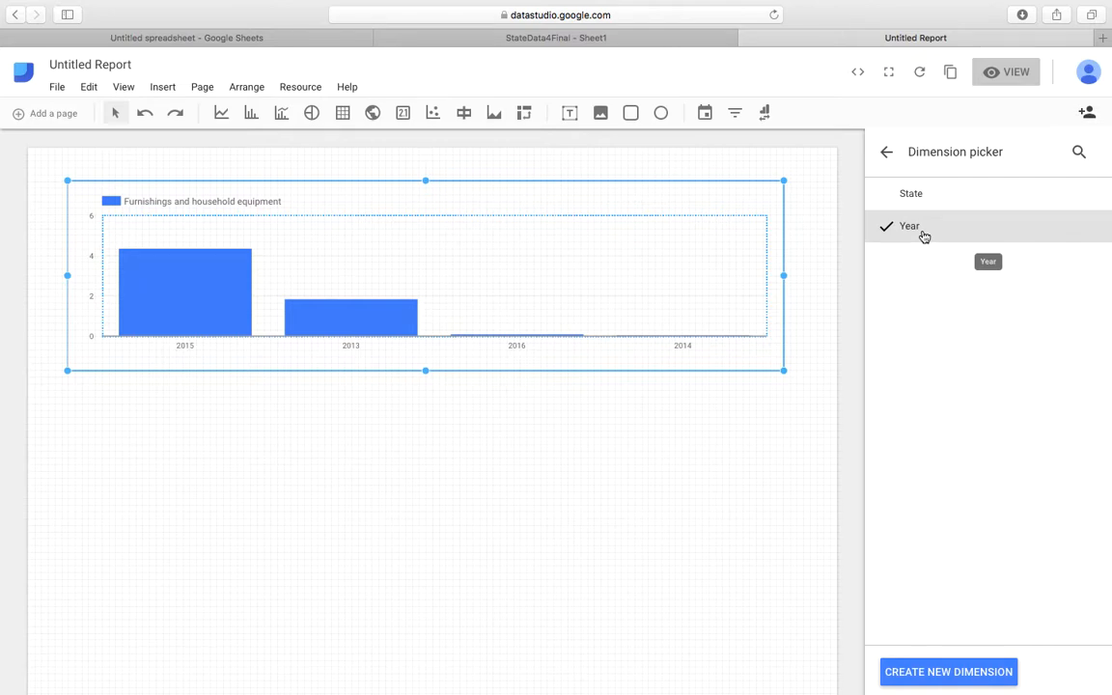
click(918, 197)
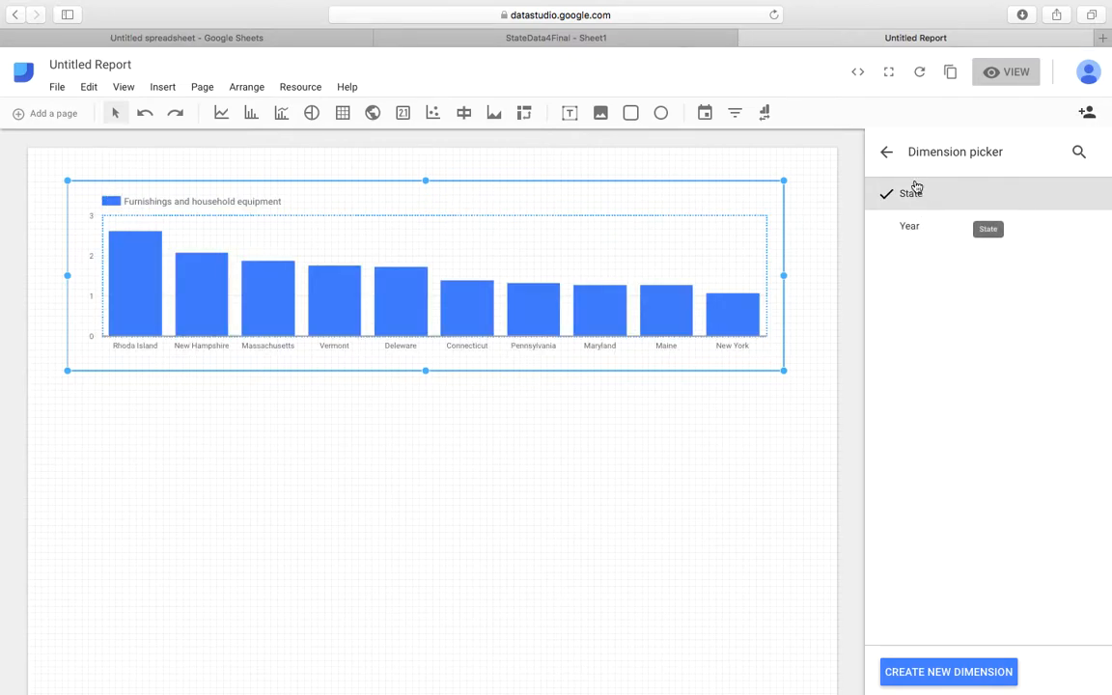
click(887, 155)
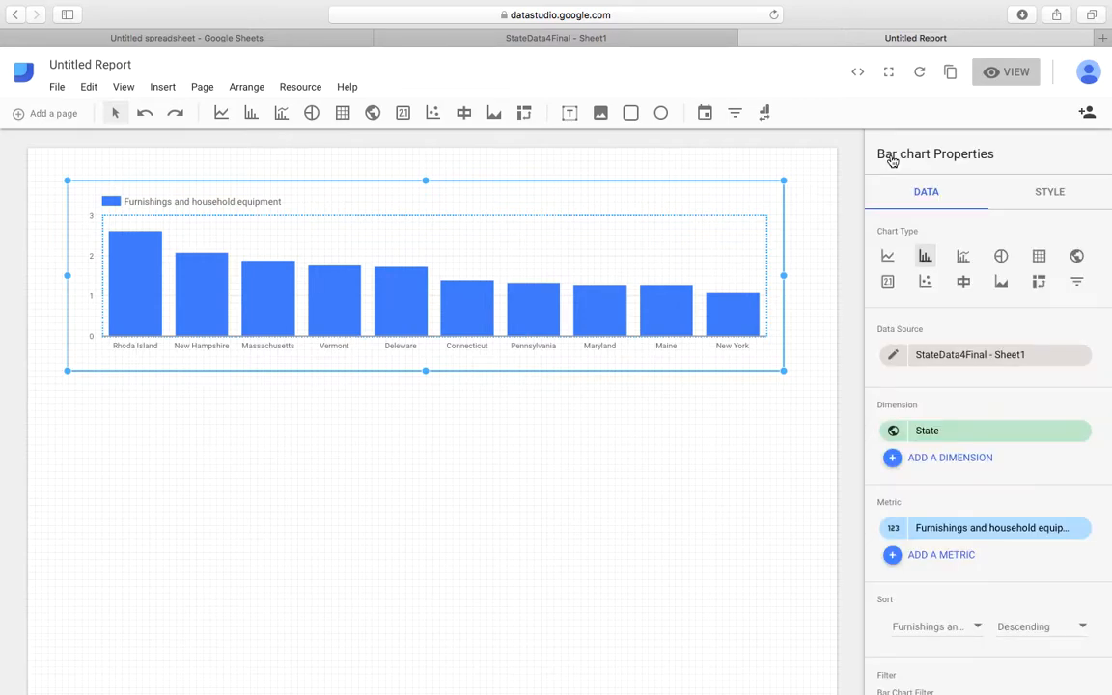
Add Recreational goods and vehicles as a second metric of the bar chart
scroll(956, 441, down, 1)
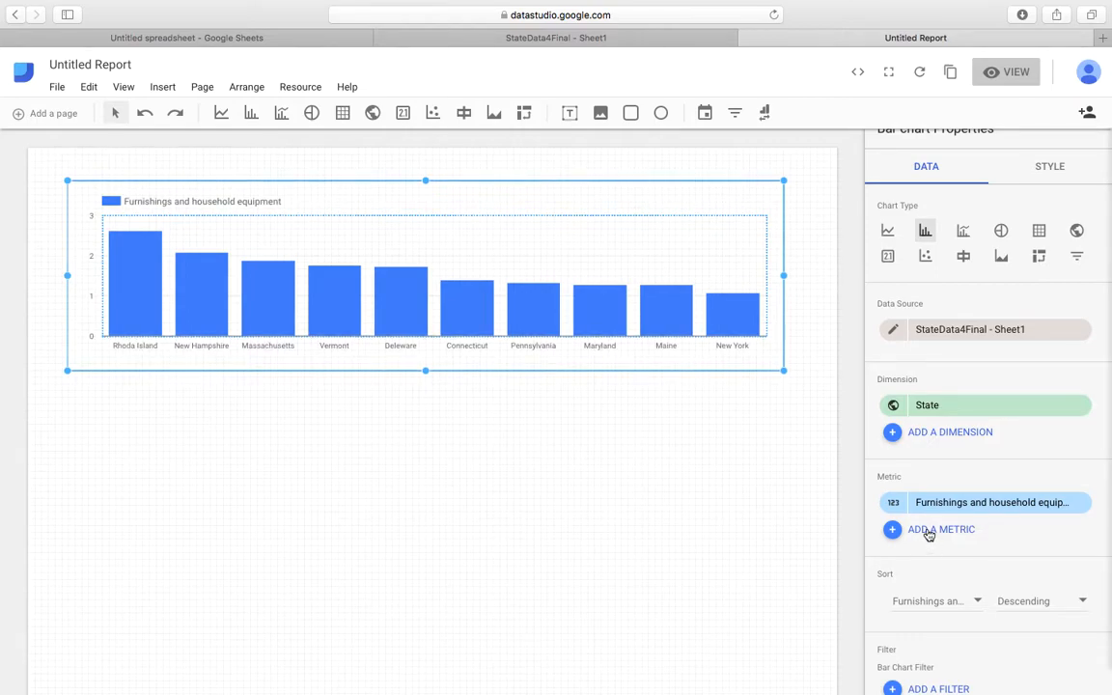
click(932, 530)
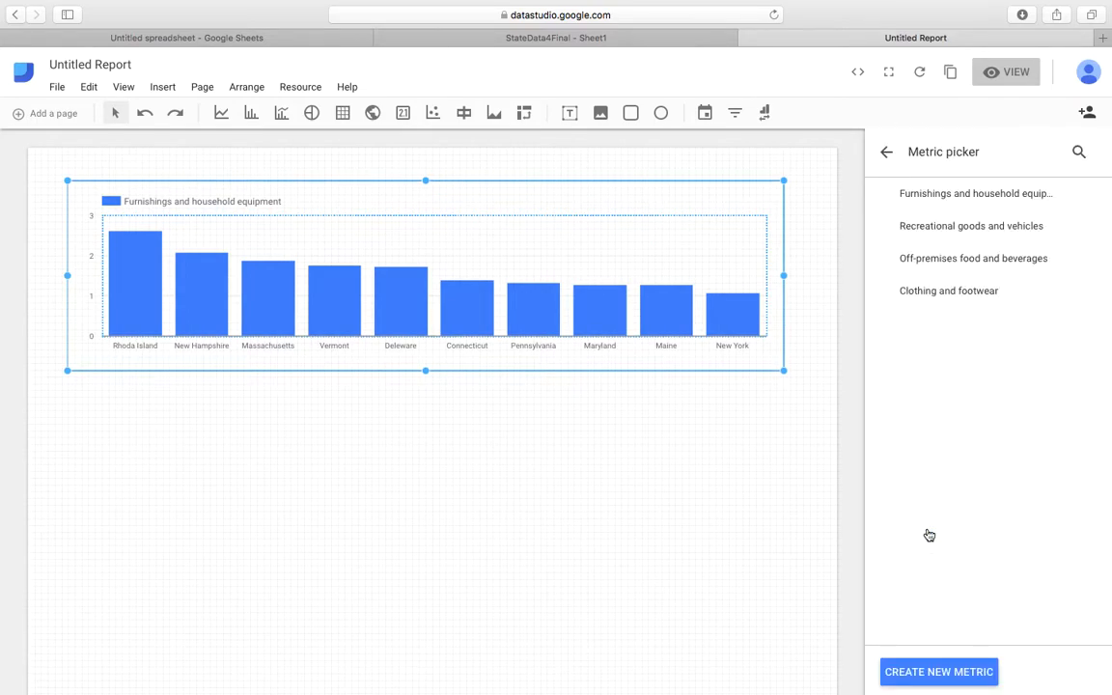
click(954, 238)
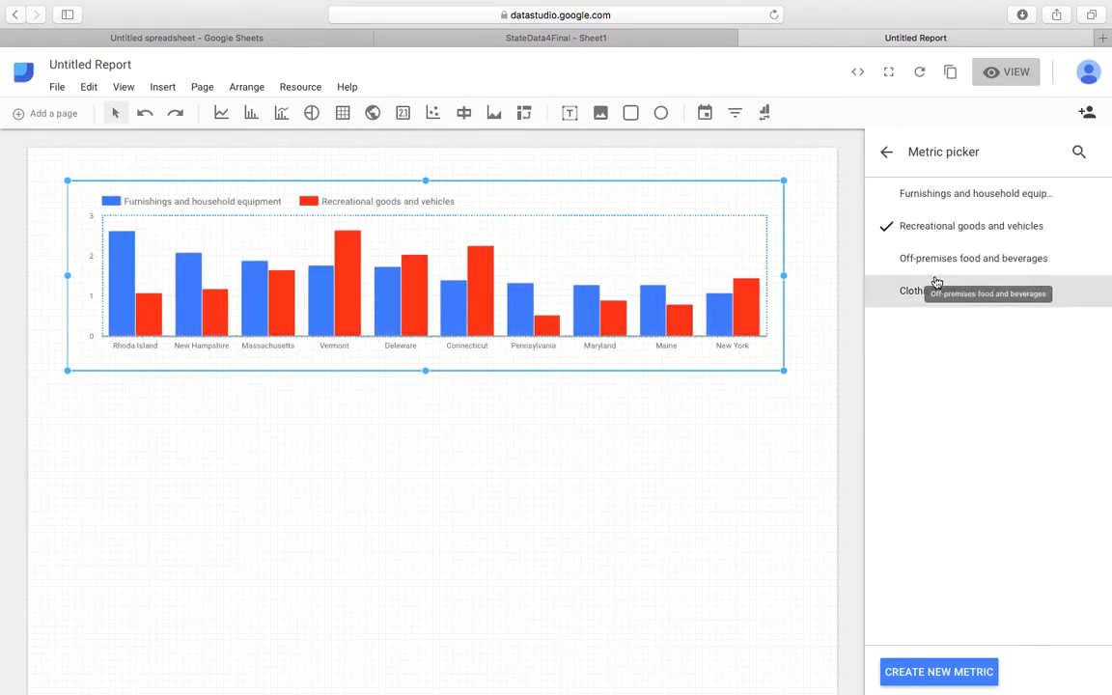
click(930, 265)
click(929, 237)
click(888, 155)
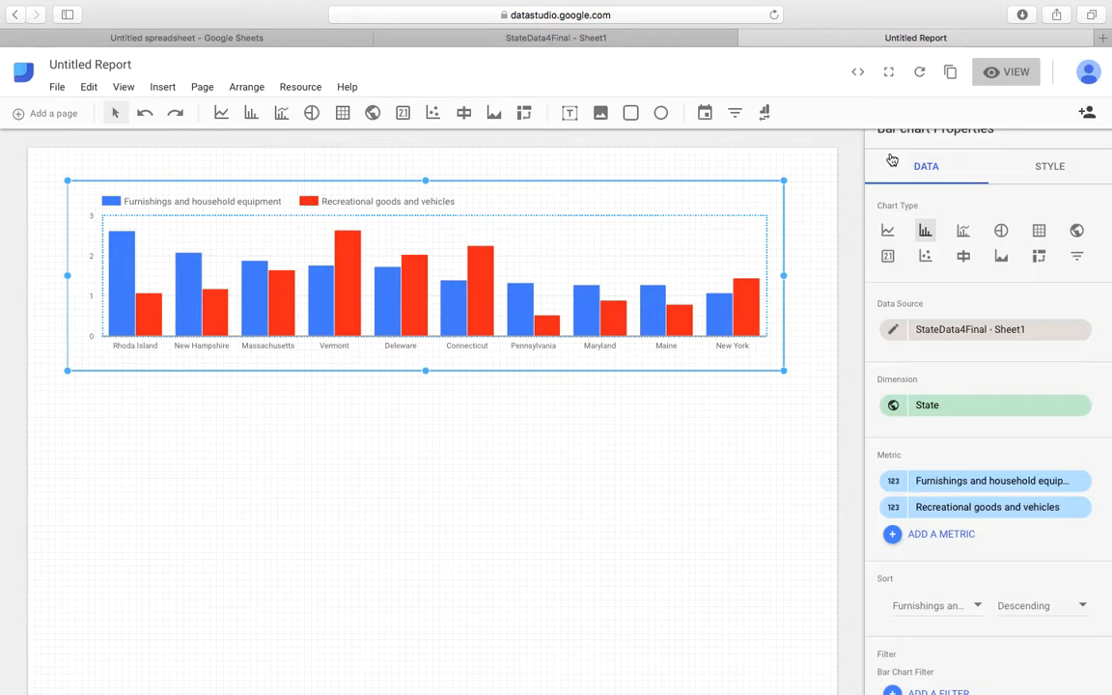
Add Off-premises food and beverages and Clothing and footwear as further metrics of the bar chart
click(941, 536)
click(951, 273)
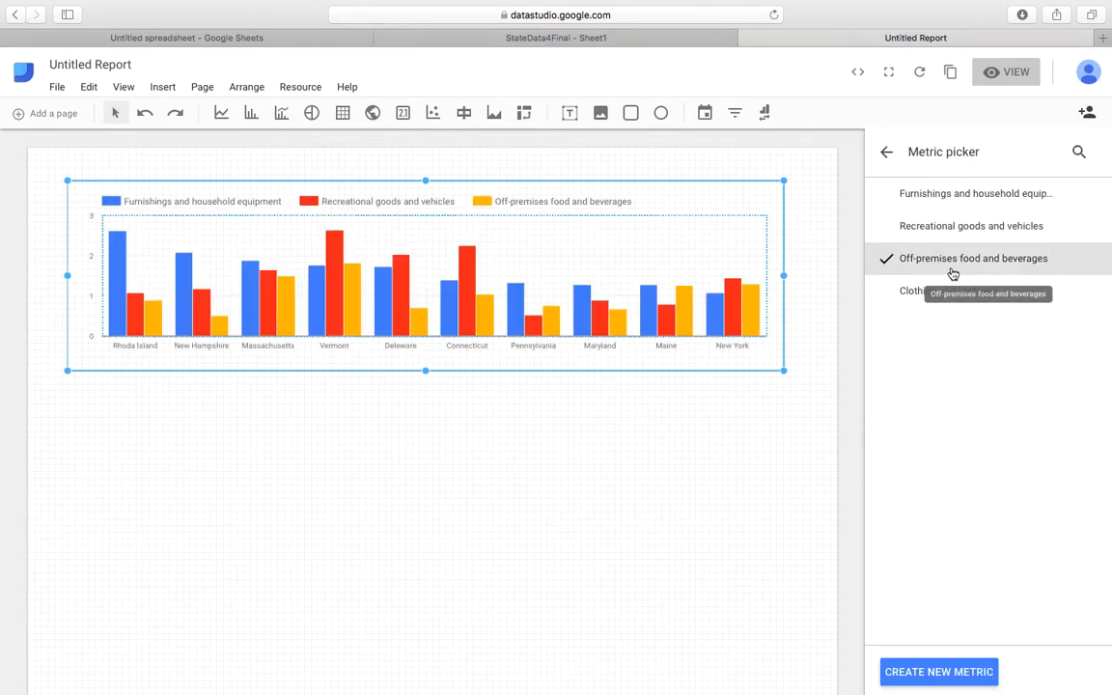
click(886, 152)
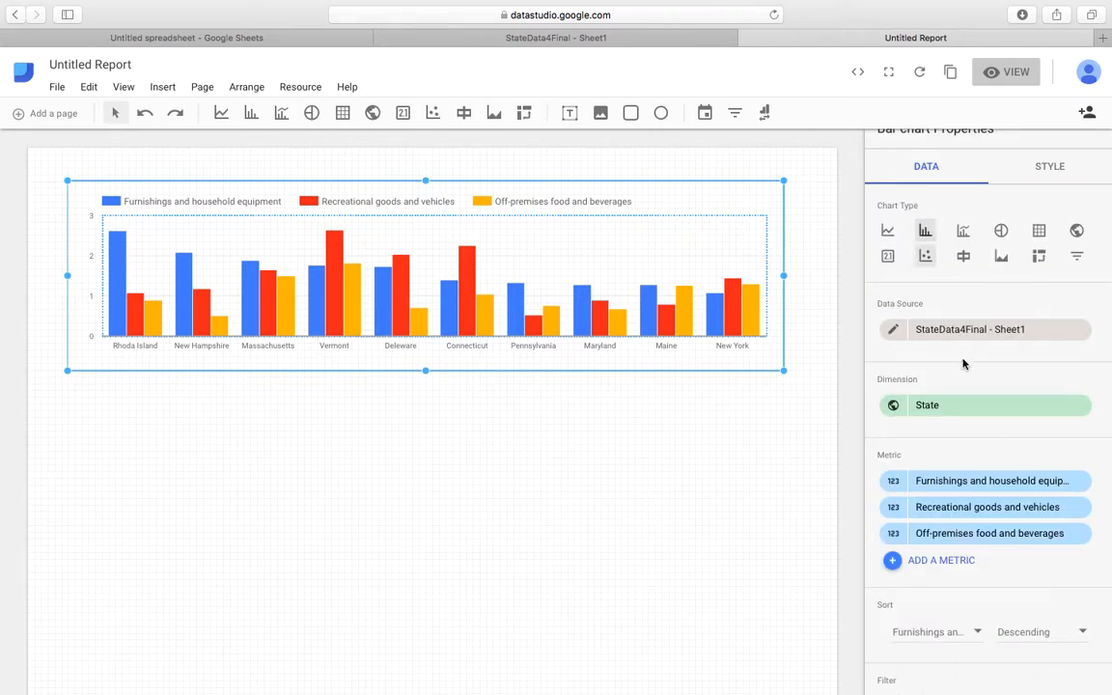
click(965, 560)
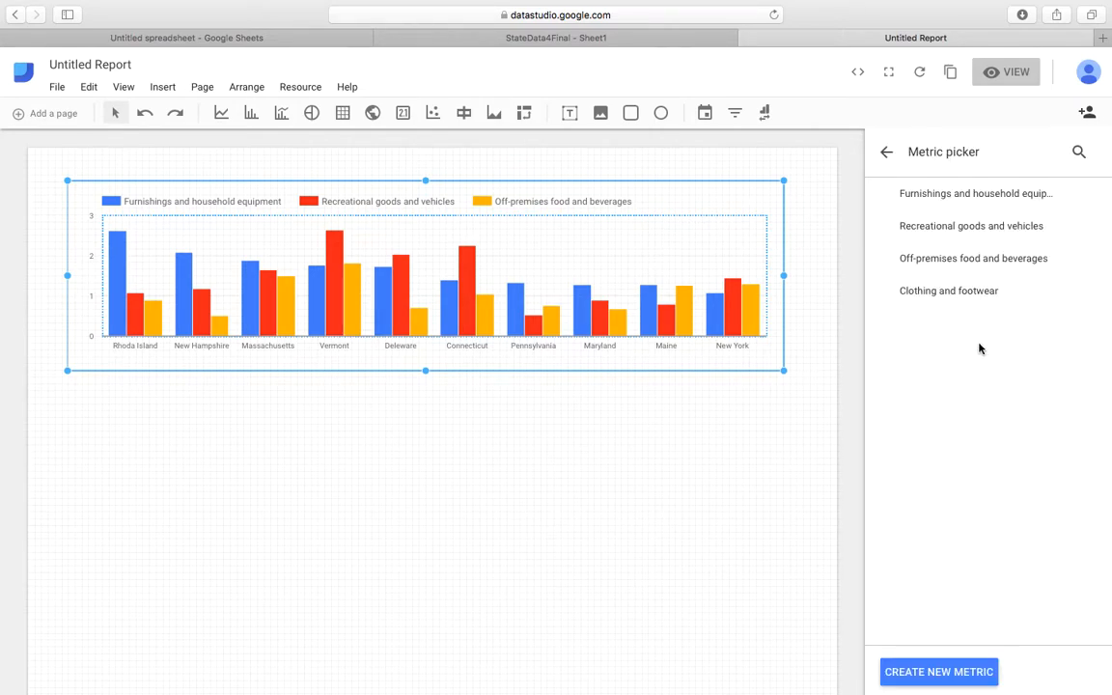
click(979, 298)
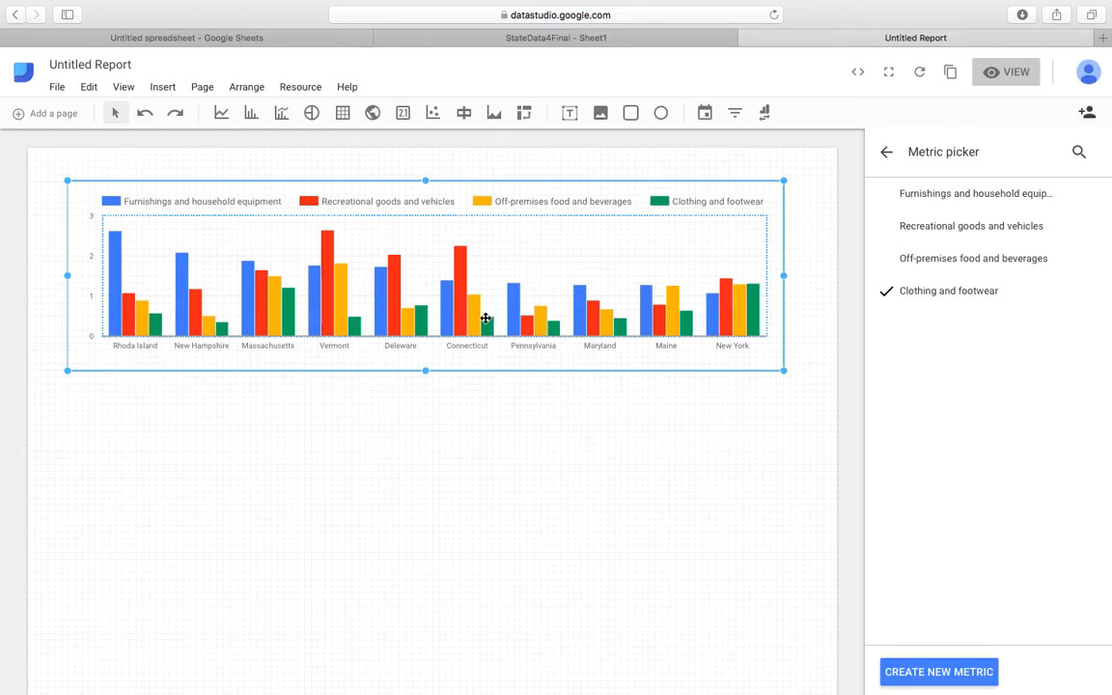
click(522, 451)
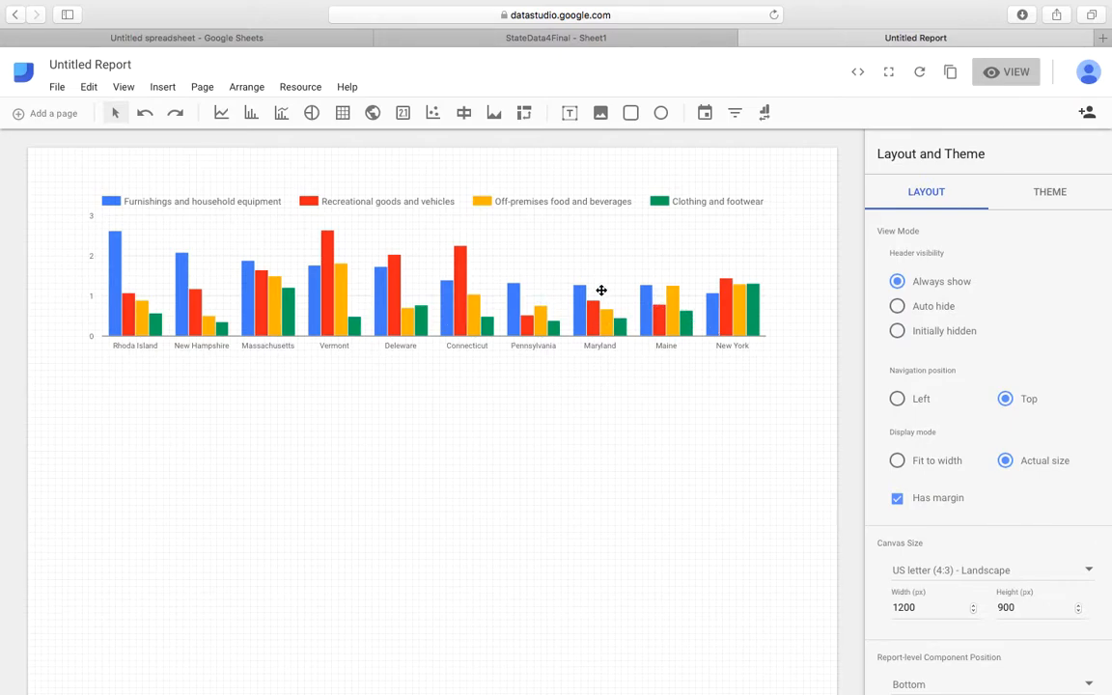
Compare all four metrics of the bar chart by Year, and return its dimension to State
scroll(541, 463, down, 1)
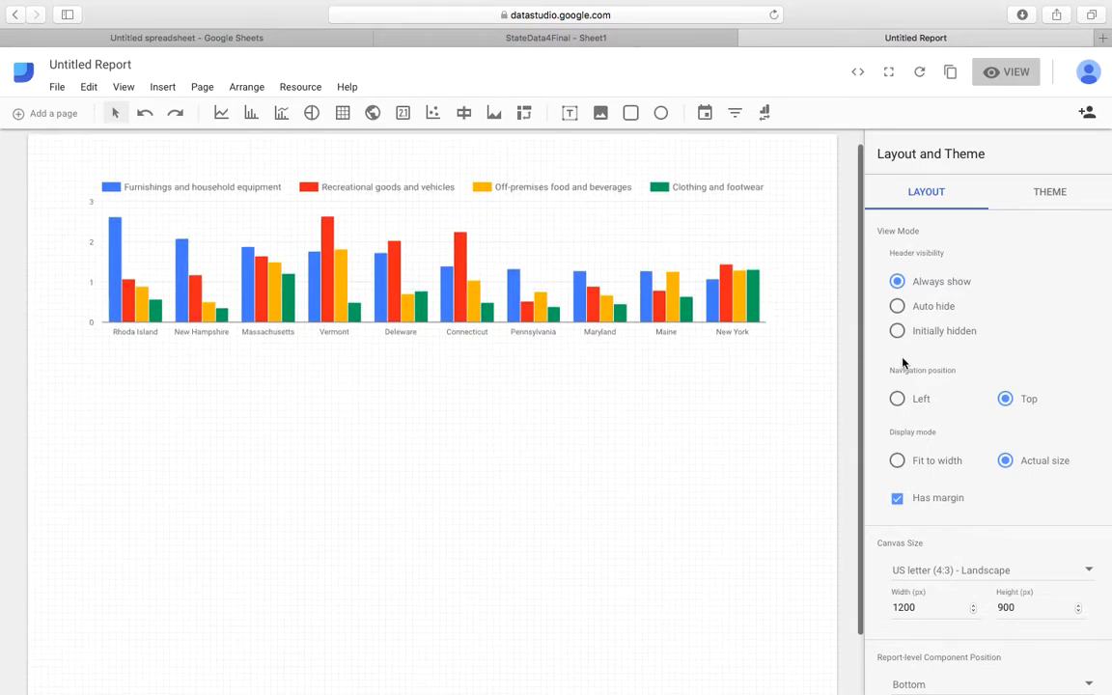
click(665, 318)
scroll(696, 434, down, 2)
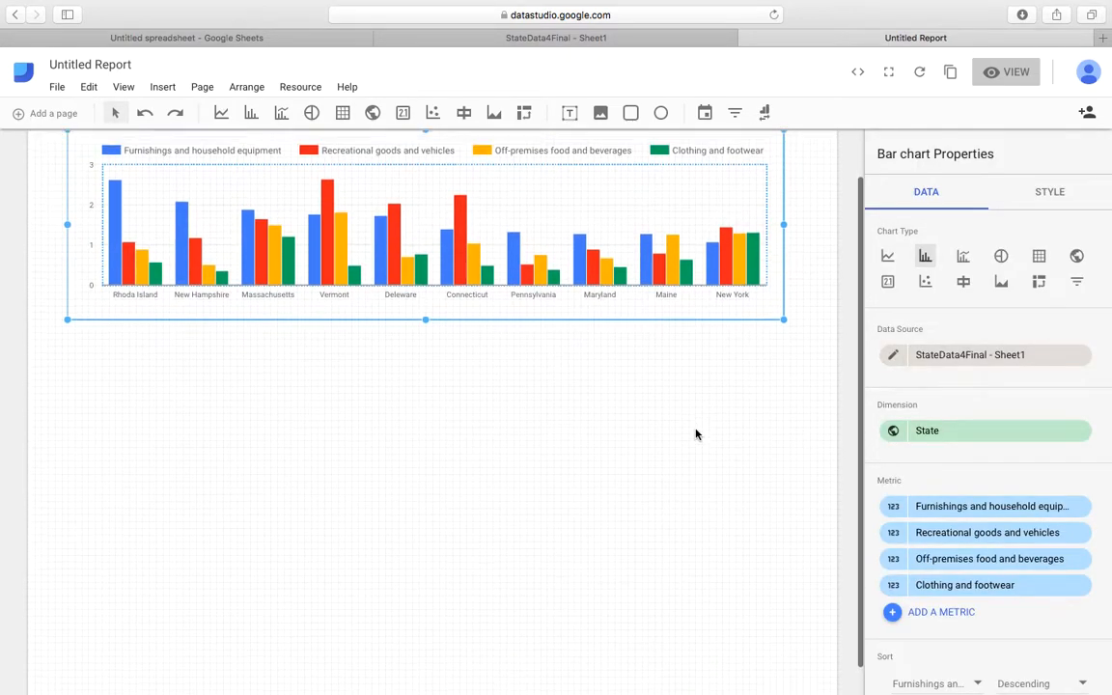
scroll(696, 434, down, 3)
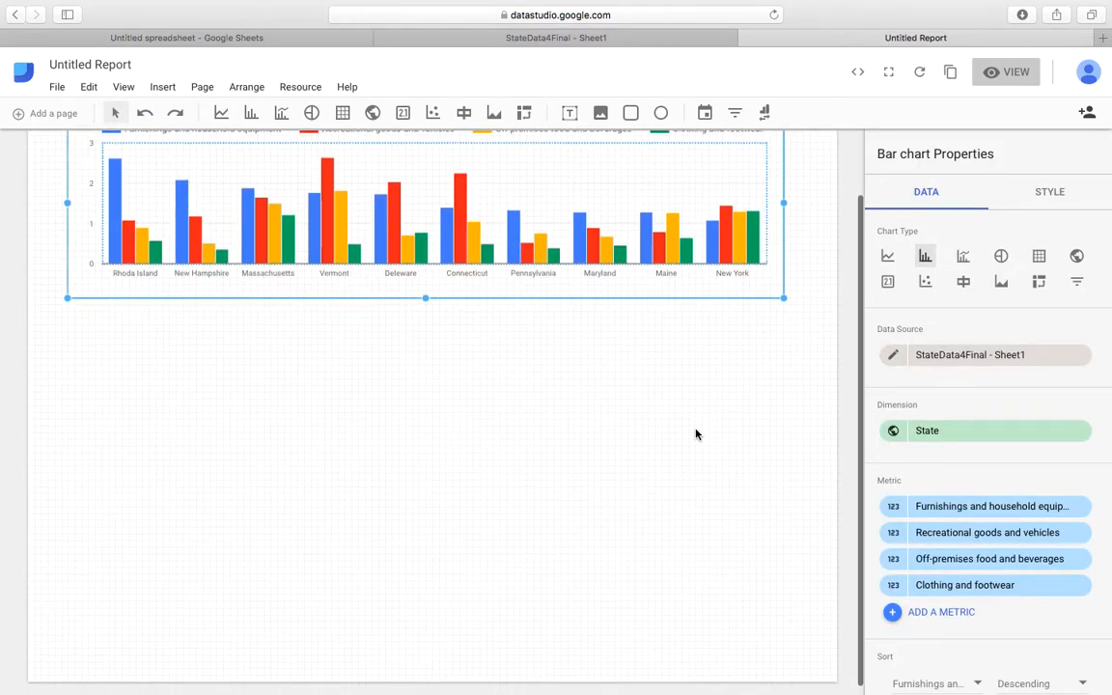
click(946, 436)
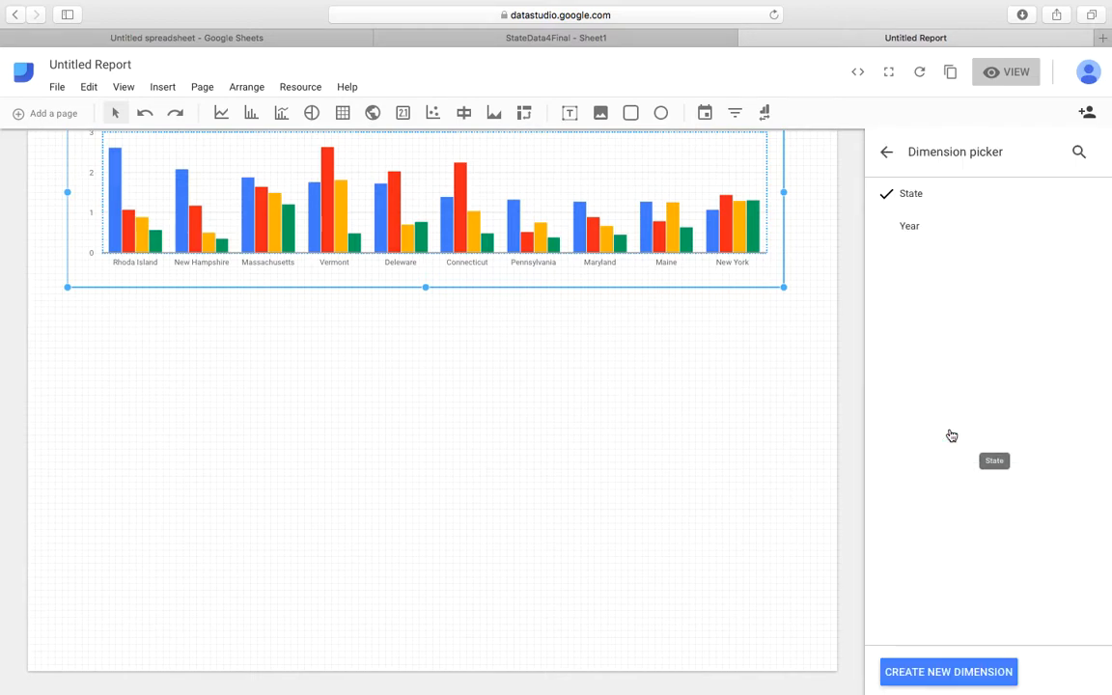
click(931, 238)
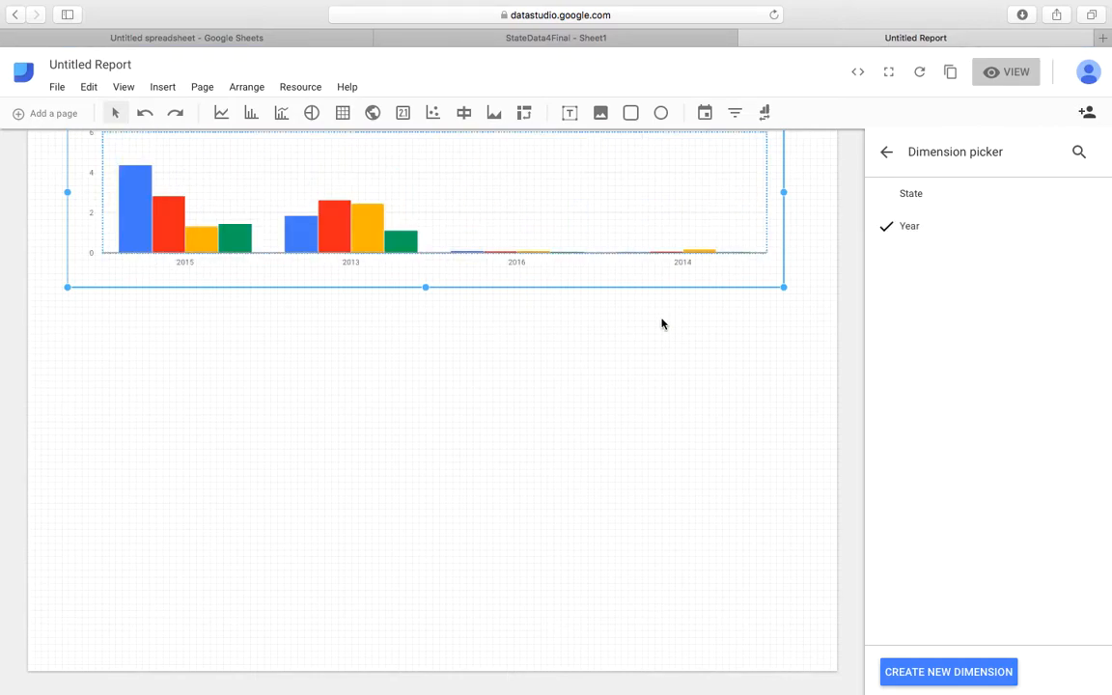
scroll(662, 323, up, 2)
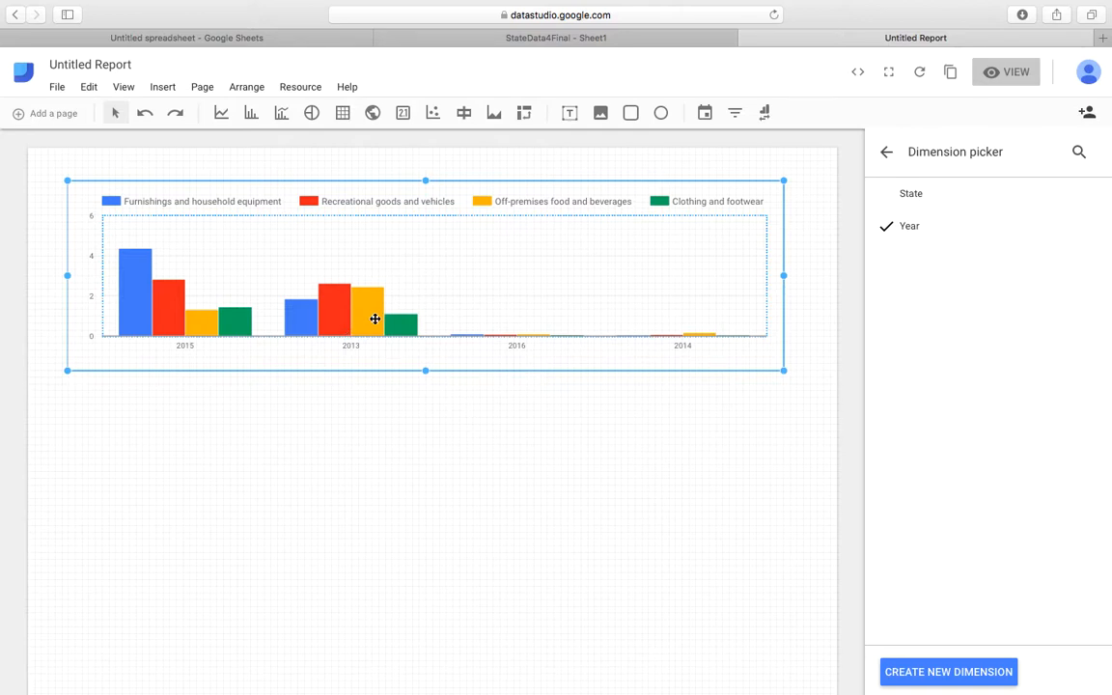
click(974, 207)
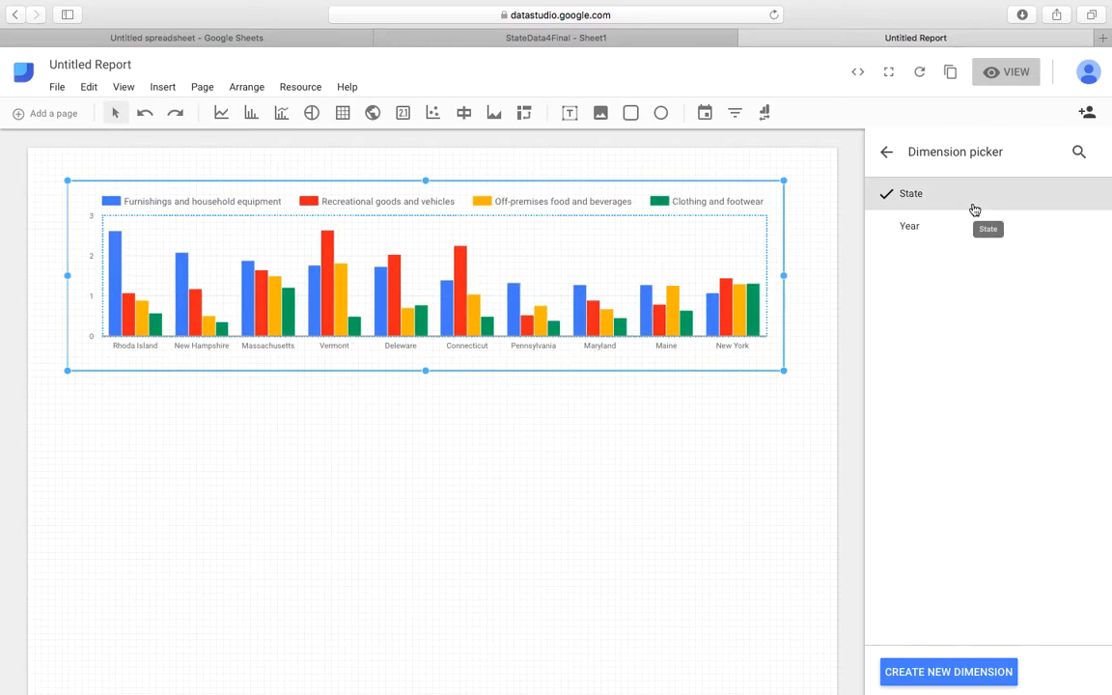
click(886, 153)
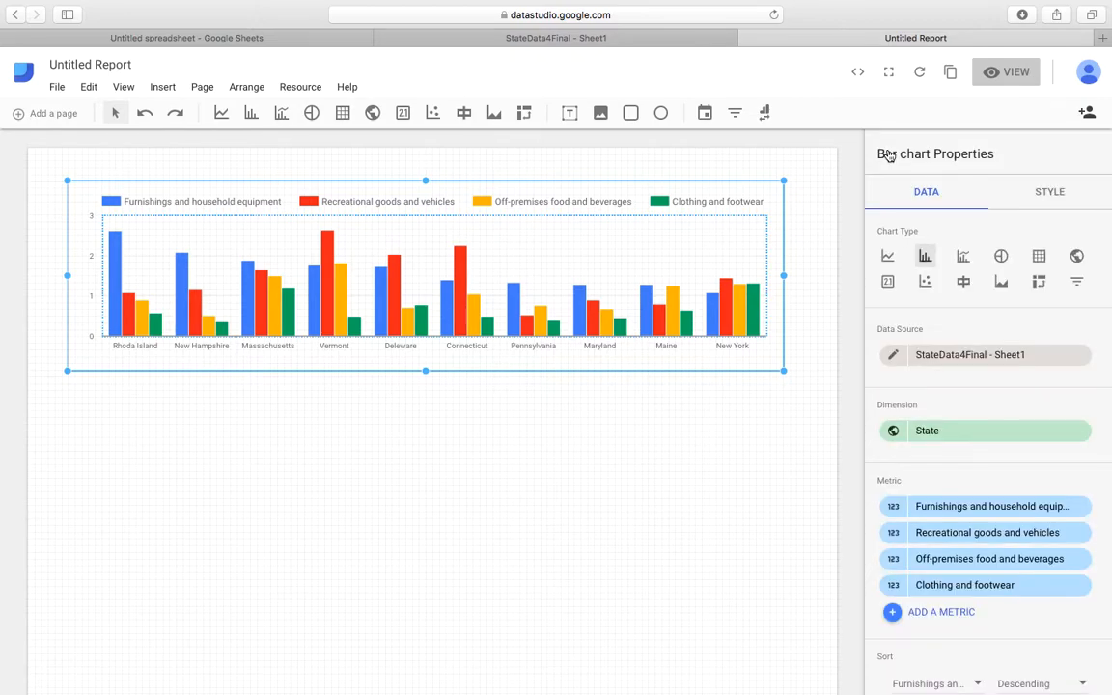
Try the time series chart type on the bar chart and change it back to a bar chart
click(888, 259)
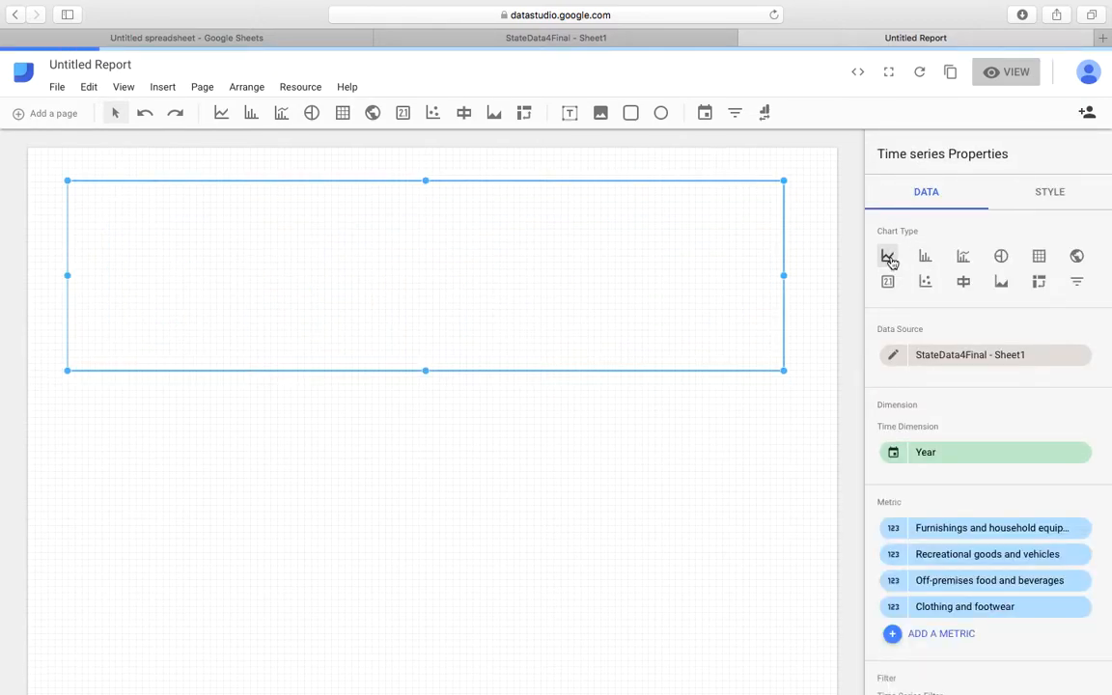
click(924, 257)
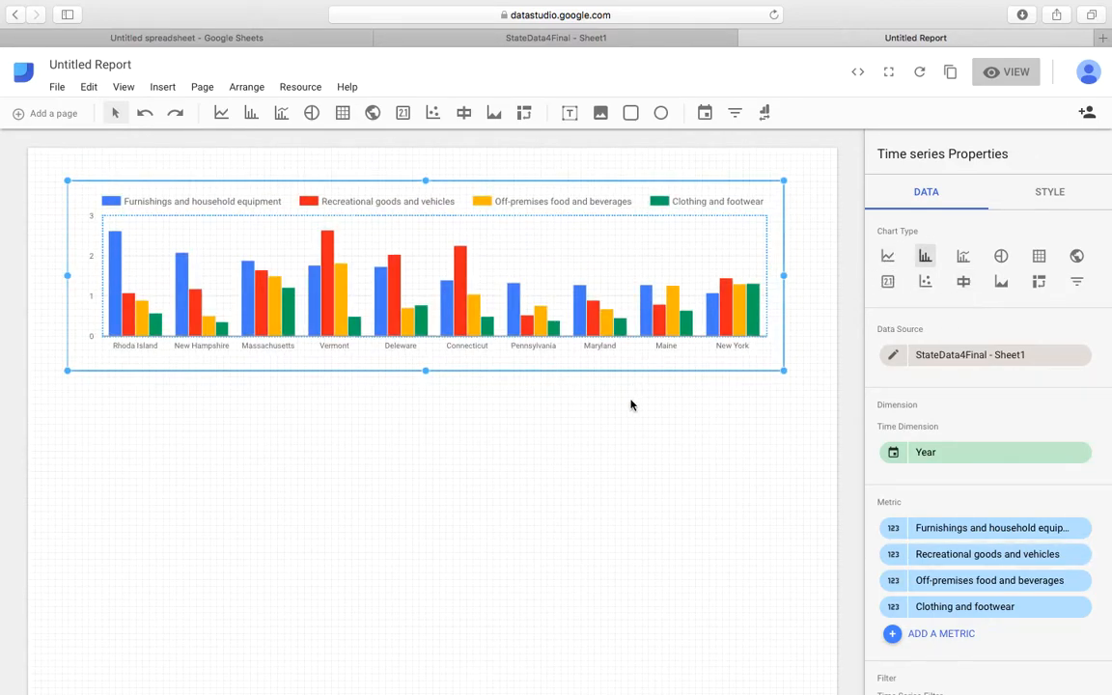
click(579, 412)
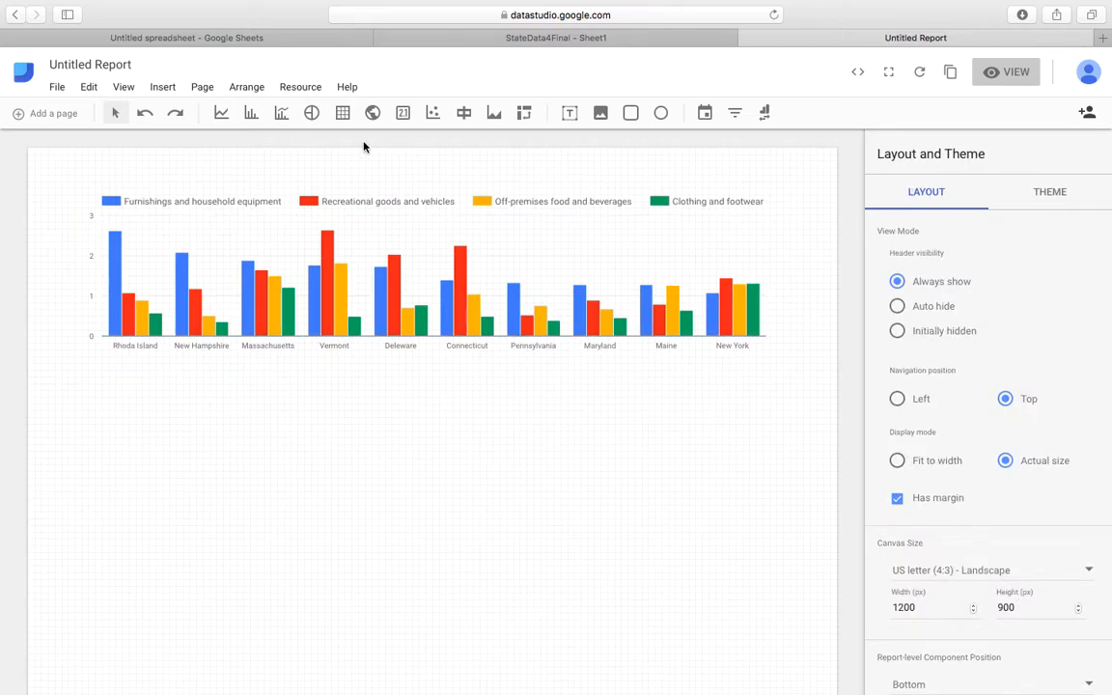
Draw a time series chart below the left part of the bar chart and add Recreational goods and vehicles and Off-premises food and beverages as metrics
click(222, 112)
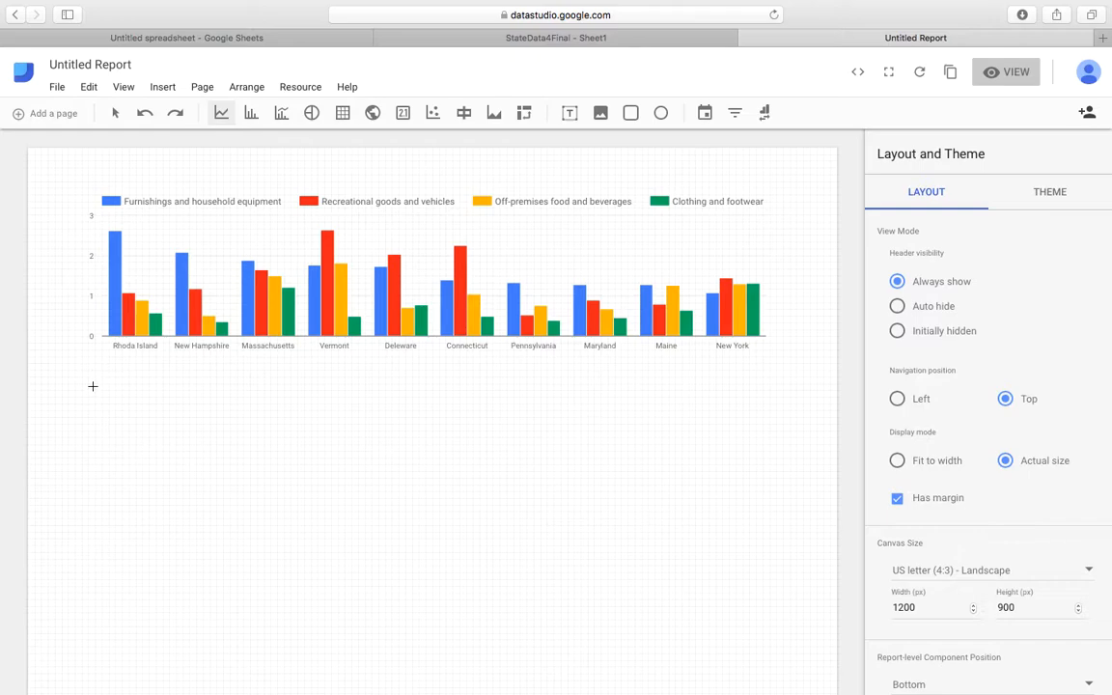
drag(93, 386, 363, 587)
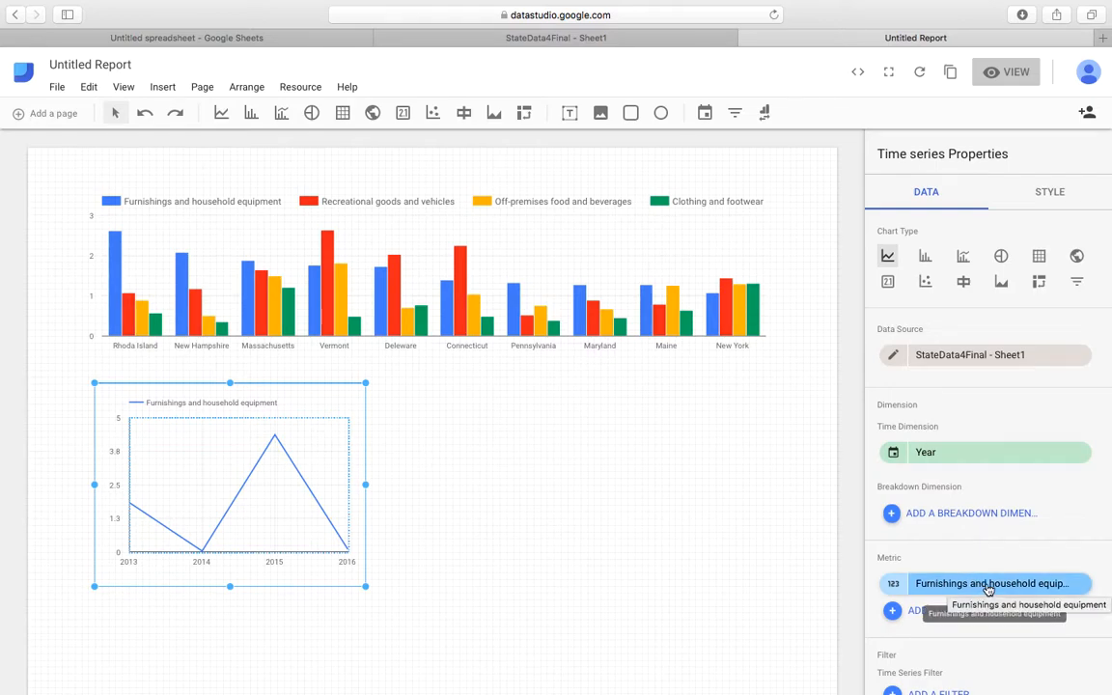
scroll(965, 560, down, 1)
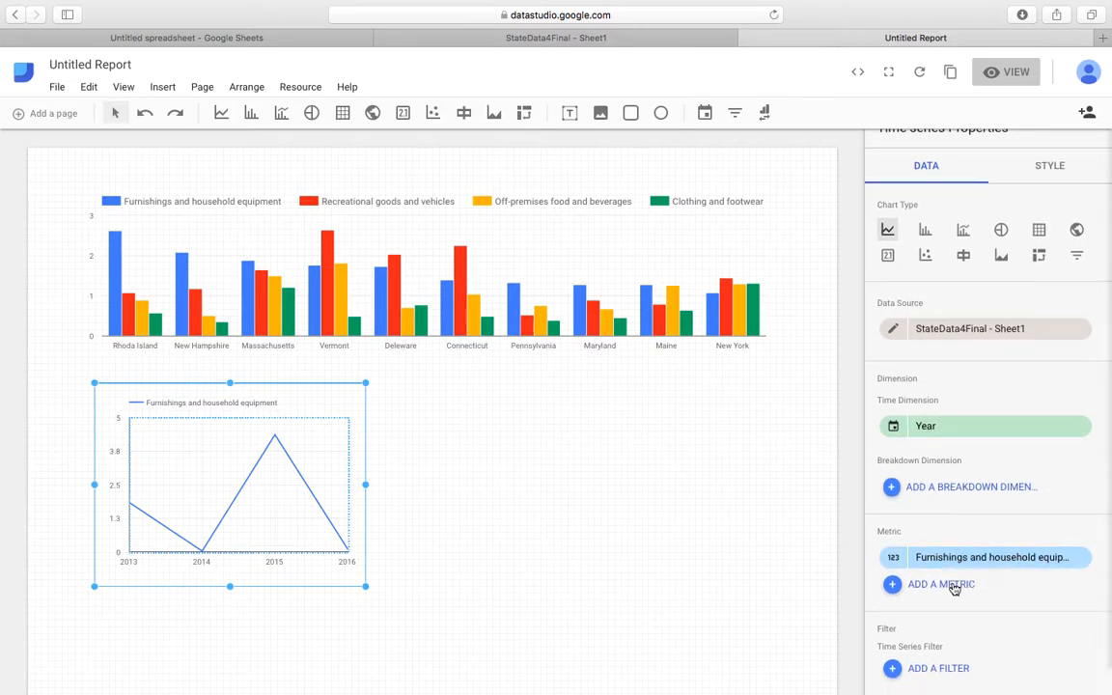
click(953, 586)
click(927, 235)
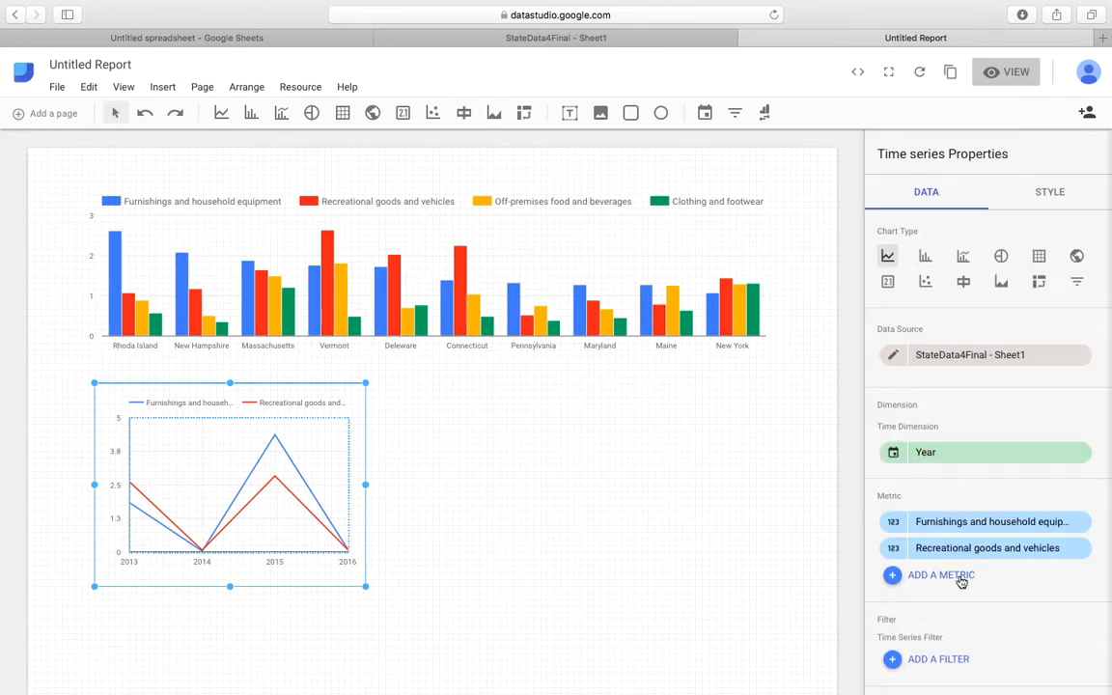
click(960, 577)
click(994, 261)
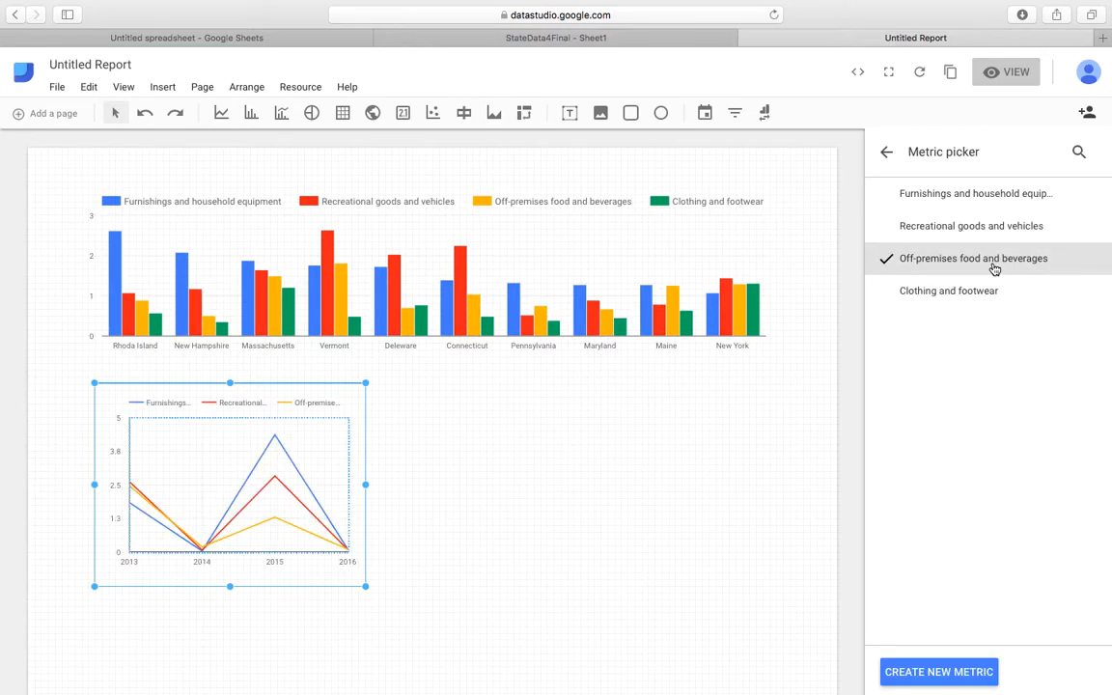
click(888, 153)
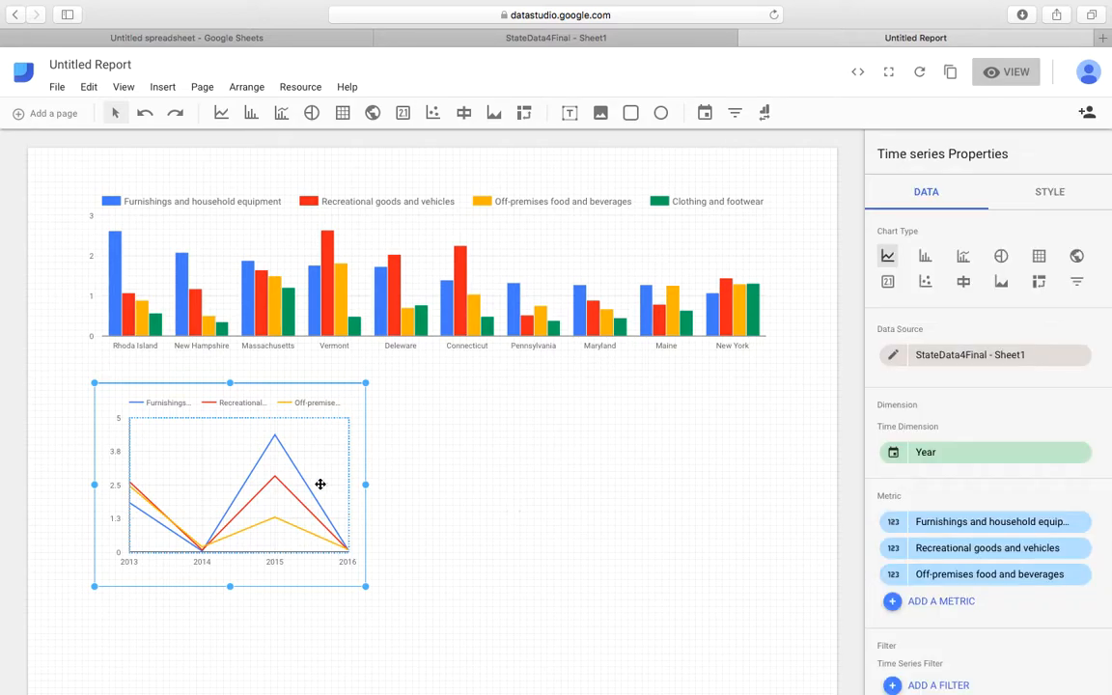
click(399, 477)
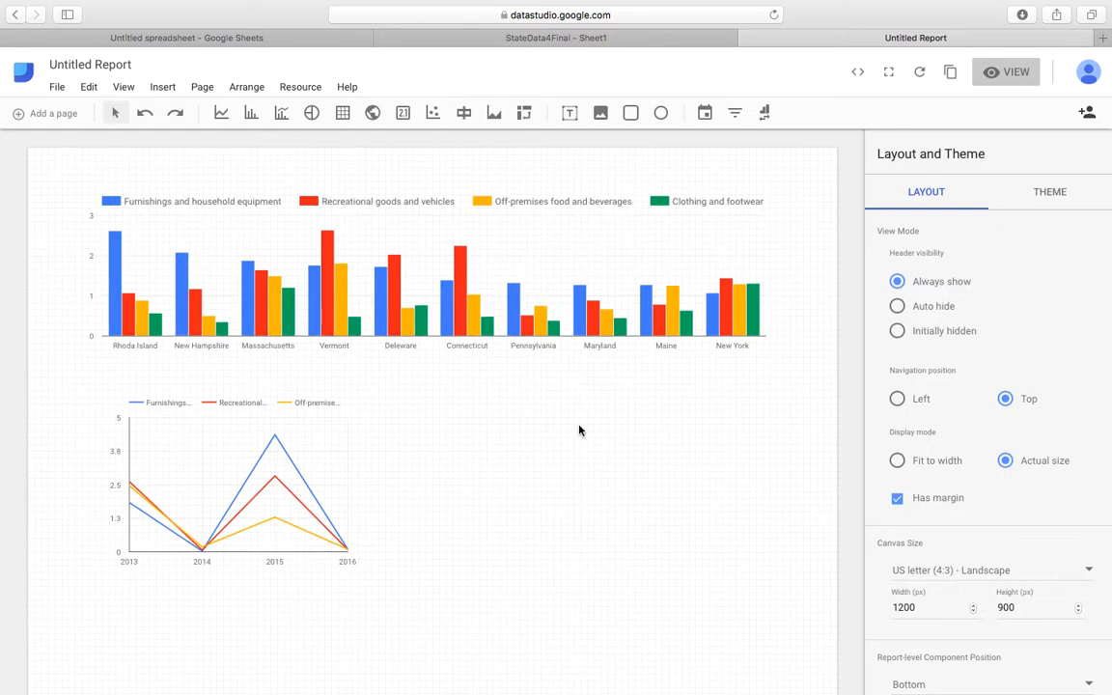
mouse_move(667, 680)
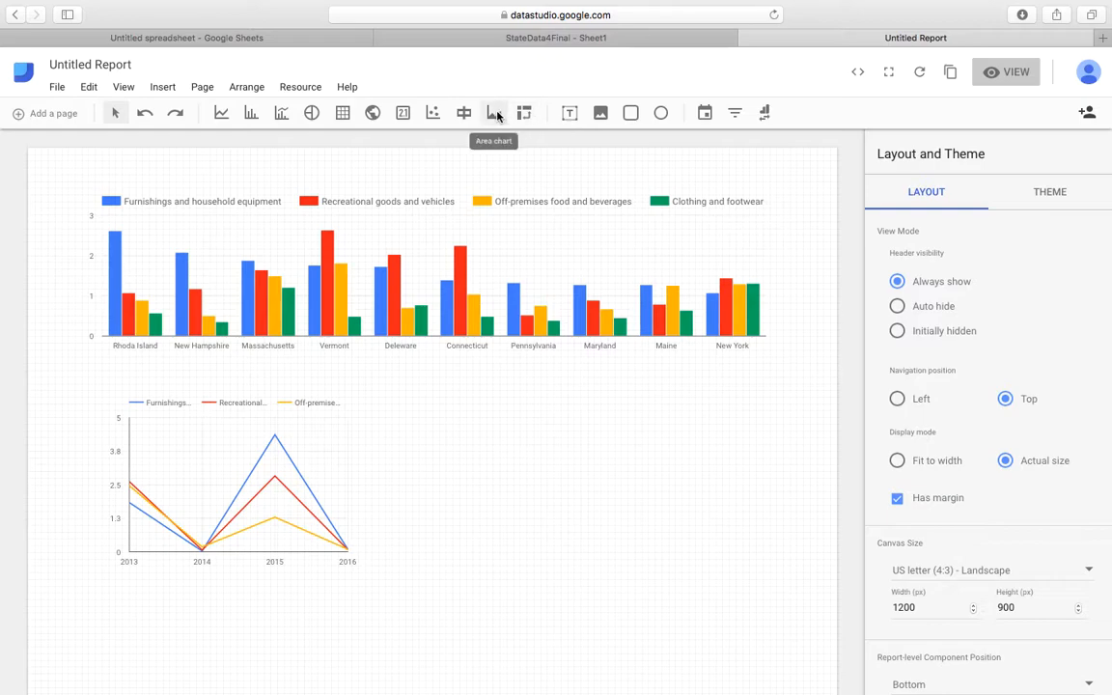
click(477, 291)
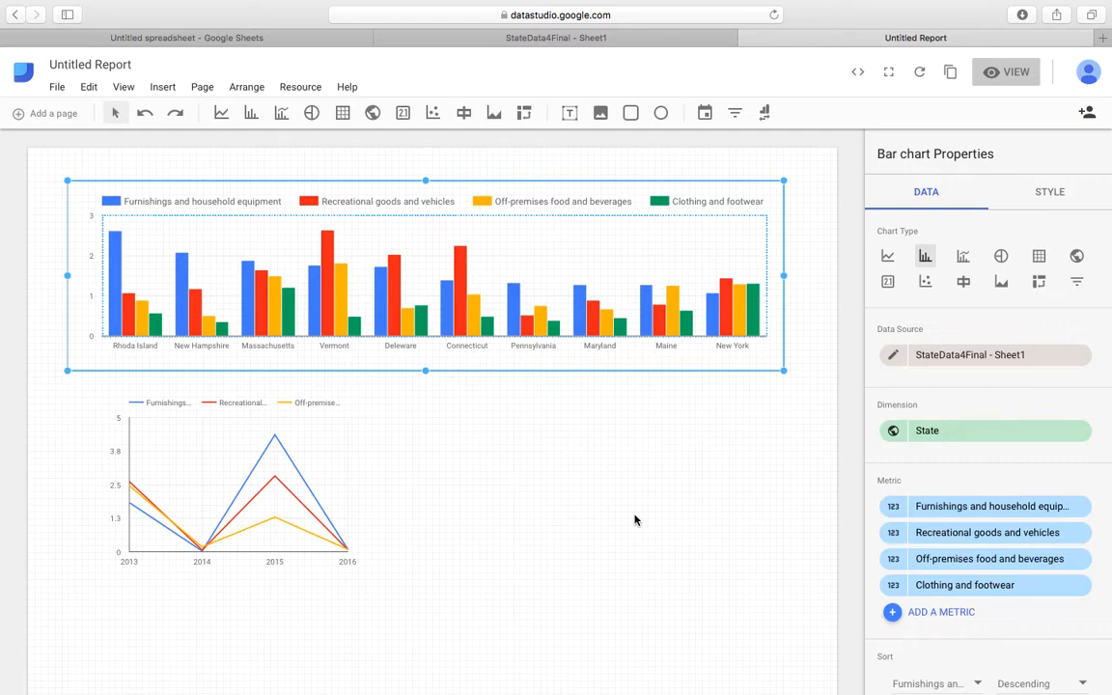
click(520, 452)
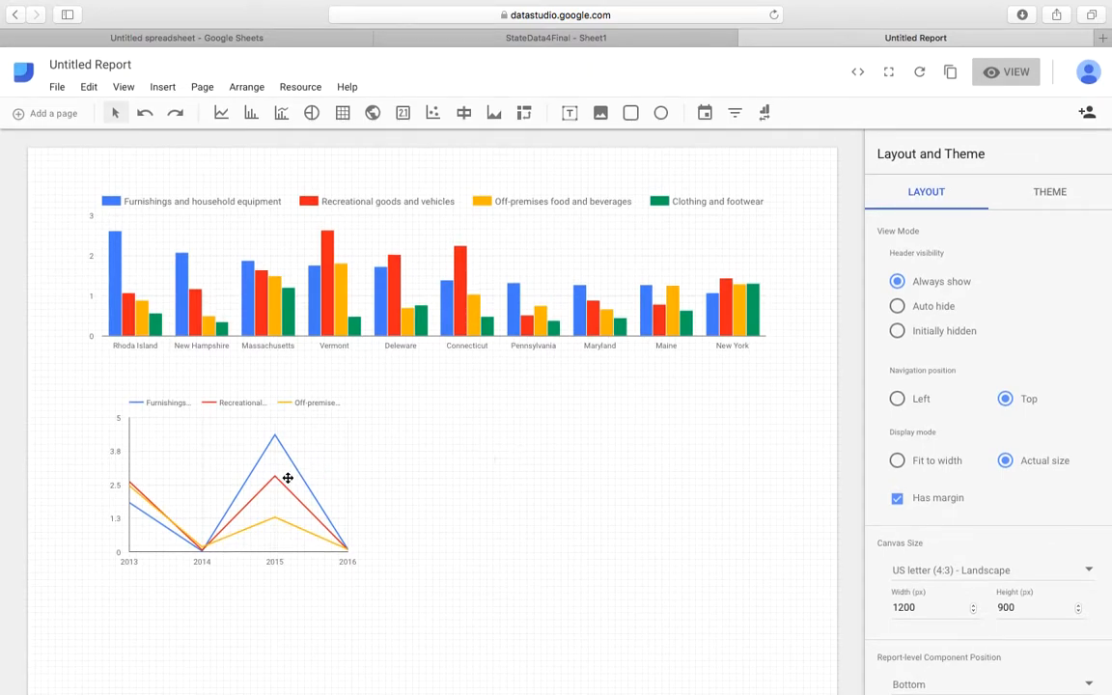
click(247, 308)
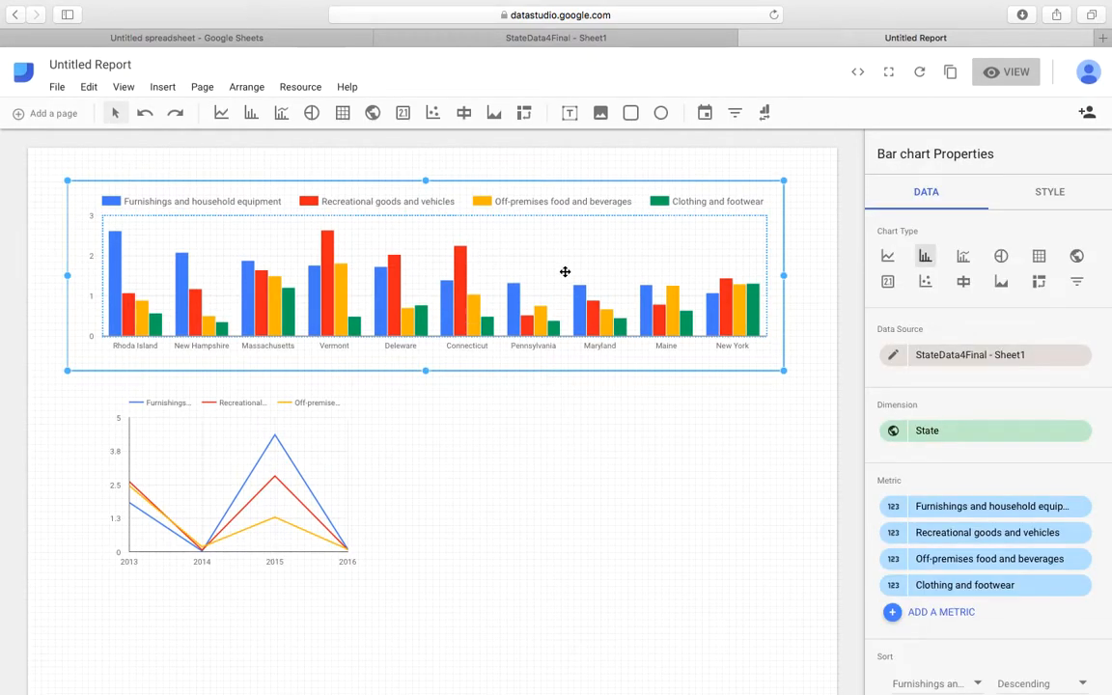
Preview the report in view mode, inspect the bar values in the state chart, and return to editing
click(1009, 72)
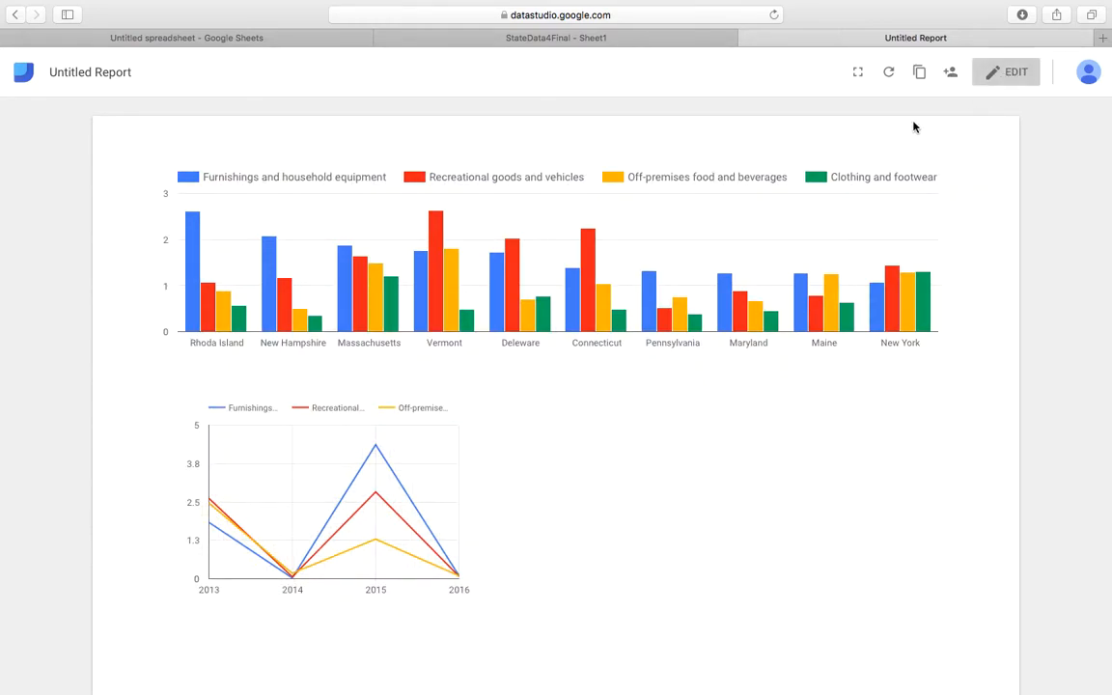
mouse_move(582, 256)
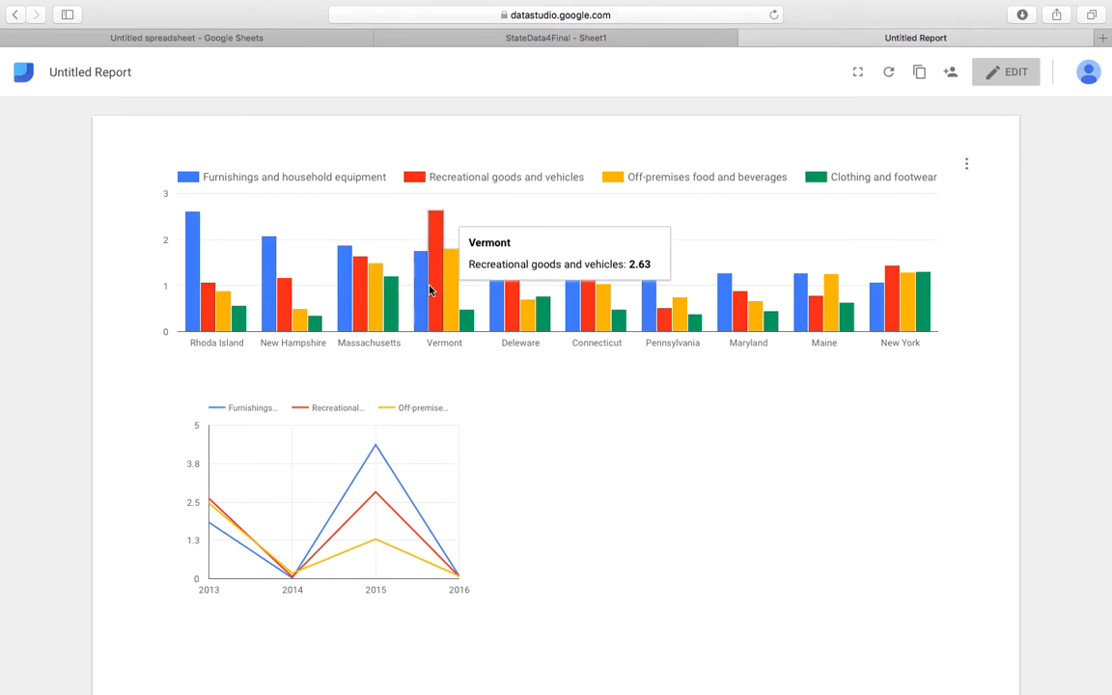
click(1010, 76)
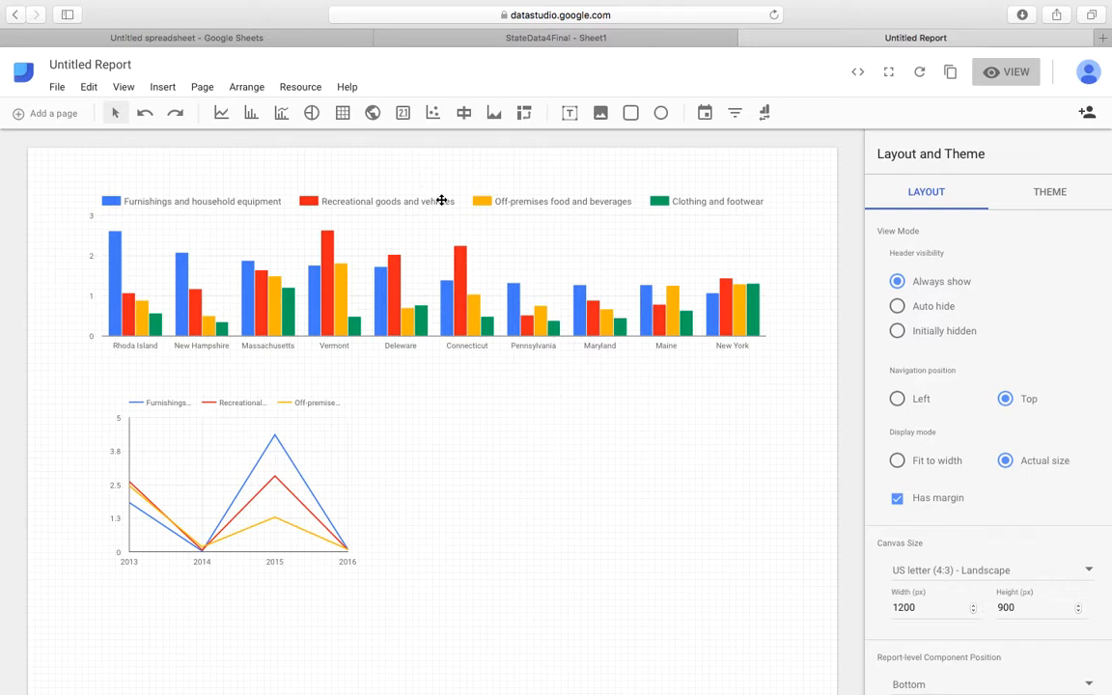
Draw a scorecard for Furnishings and household equipment to the right of the time series chart
click(404, 113)
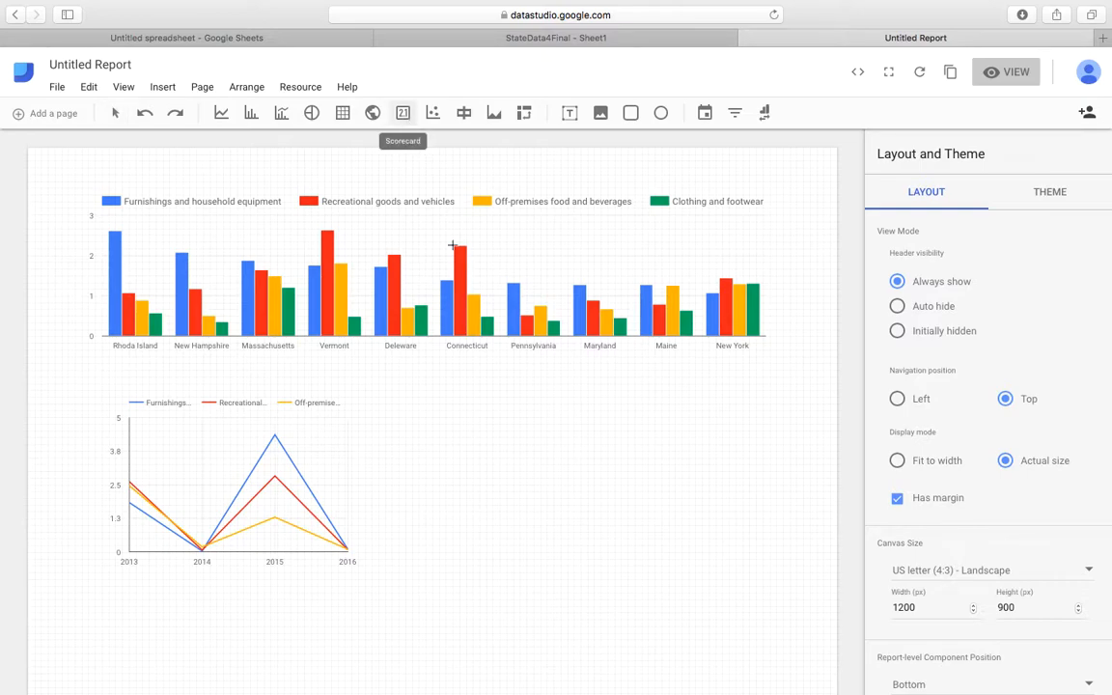
drag(472, 393, 729, 477)
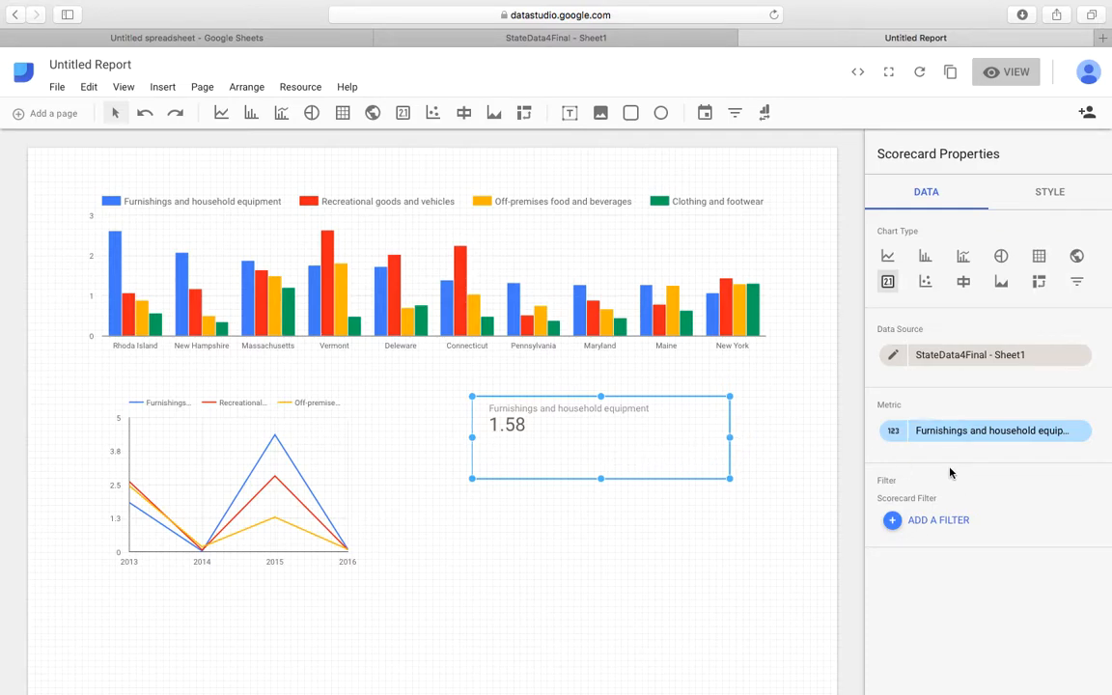
click(780, 476)
click(552, 432)
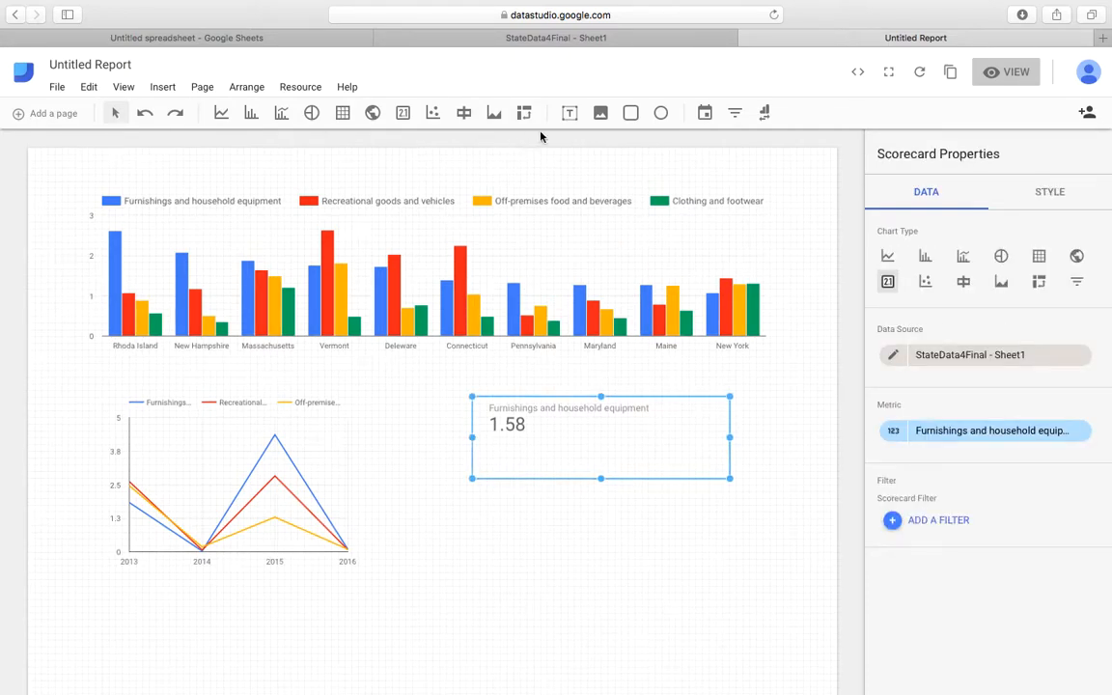
click(529, 516)
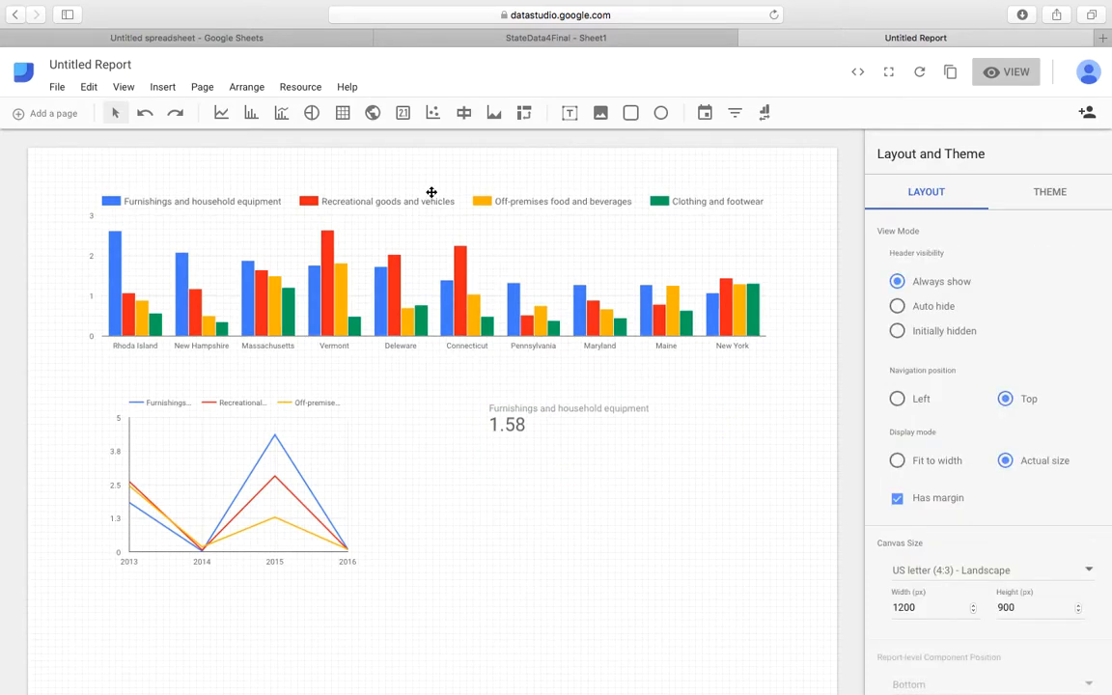
Draw a second scorecard below the first, set its metric to Recreational goods and vehicles, and move it closer to the first
click(404, 114)
drag(473, 473, 792, 579)
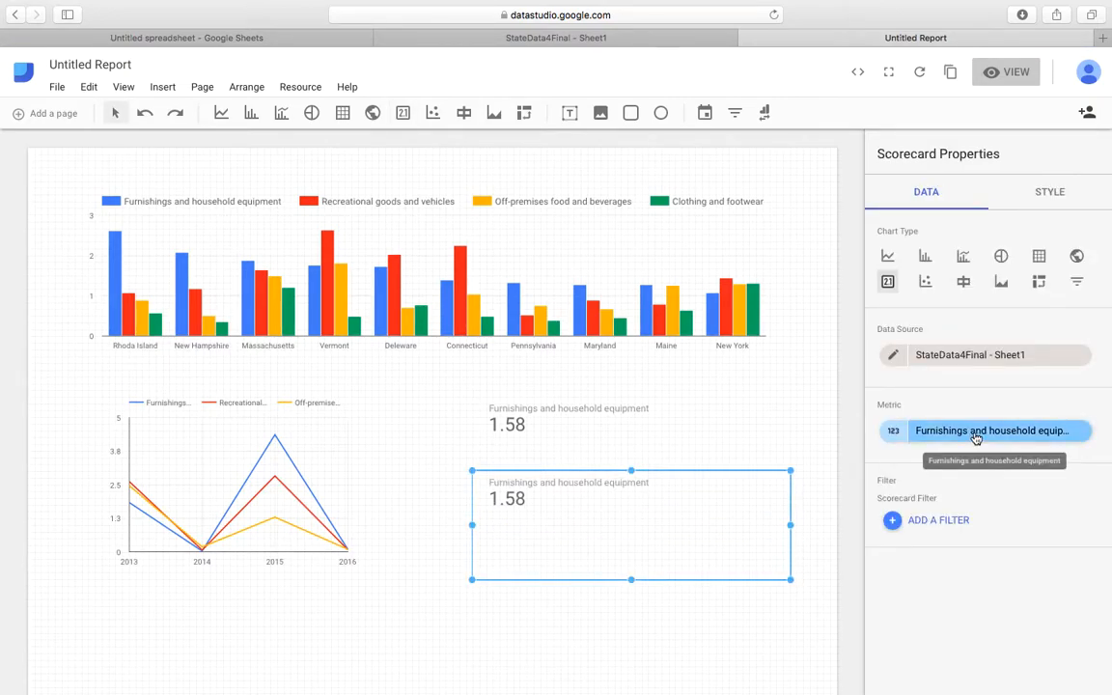
click(976, 437)
click(969, 226)
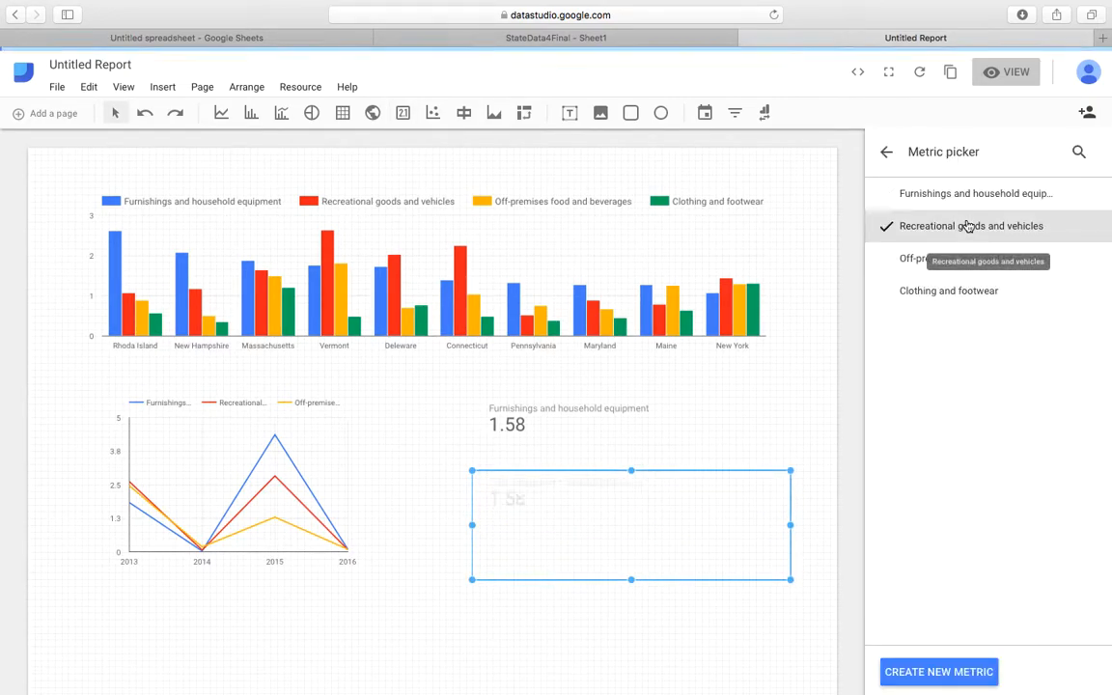
scroll(668, 541, down, 2)
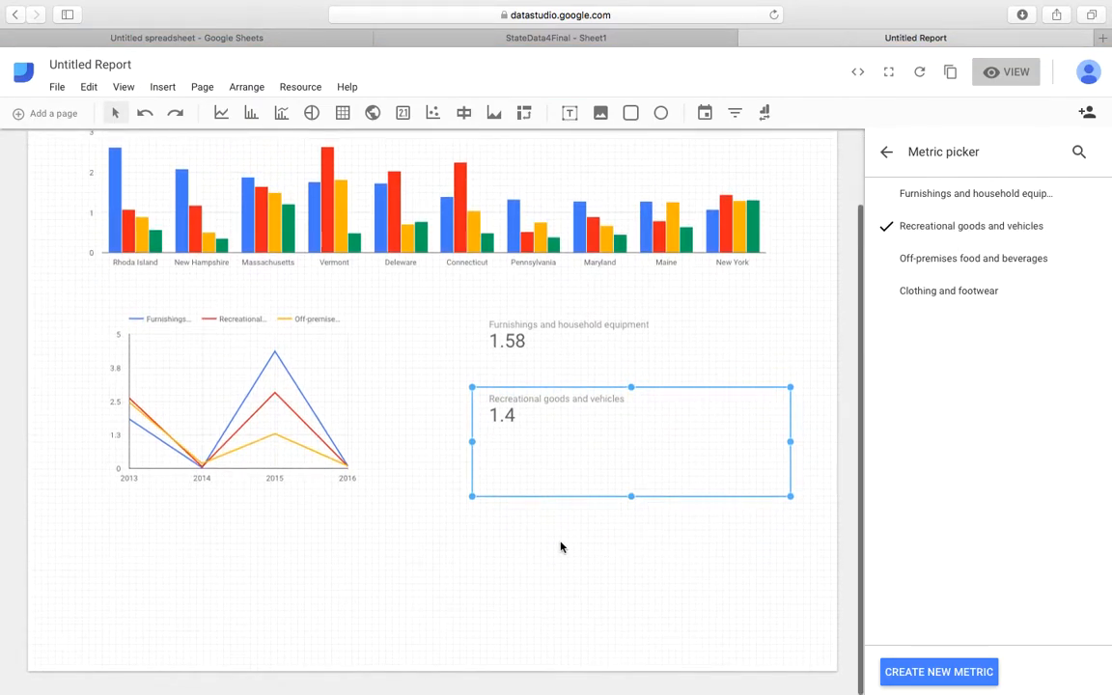
click(554, 451)
click(579, 416)
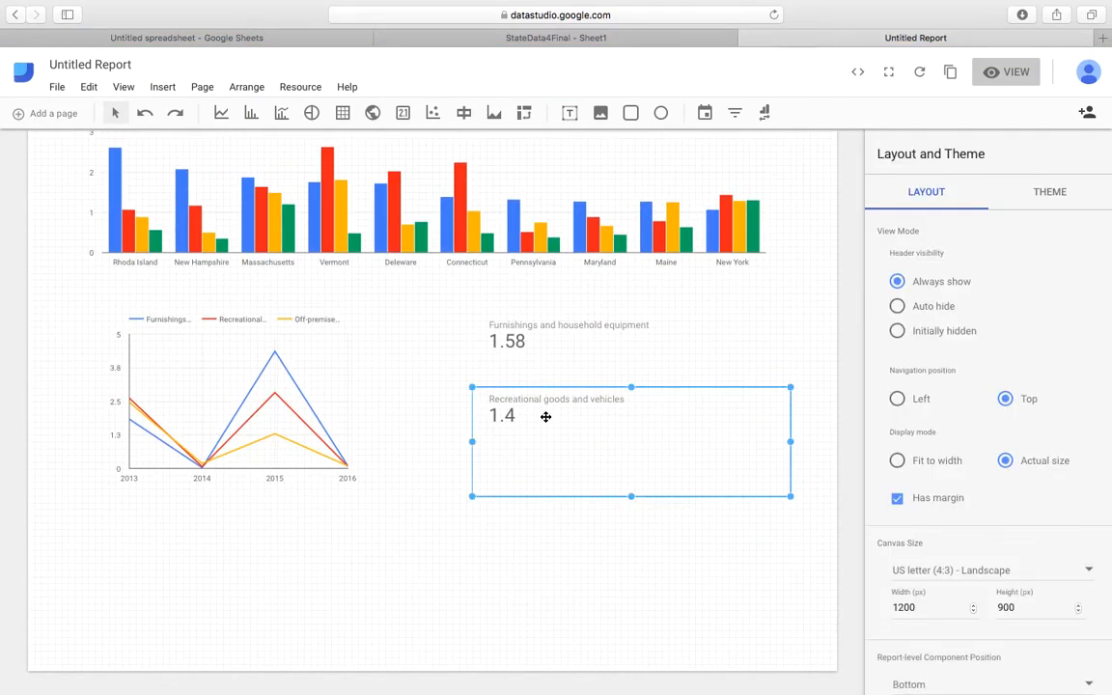
drag(528, 446, 535, 433)
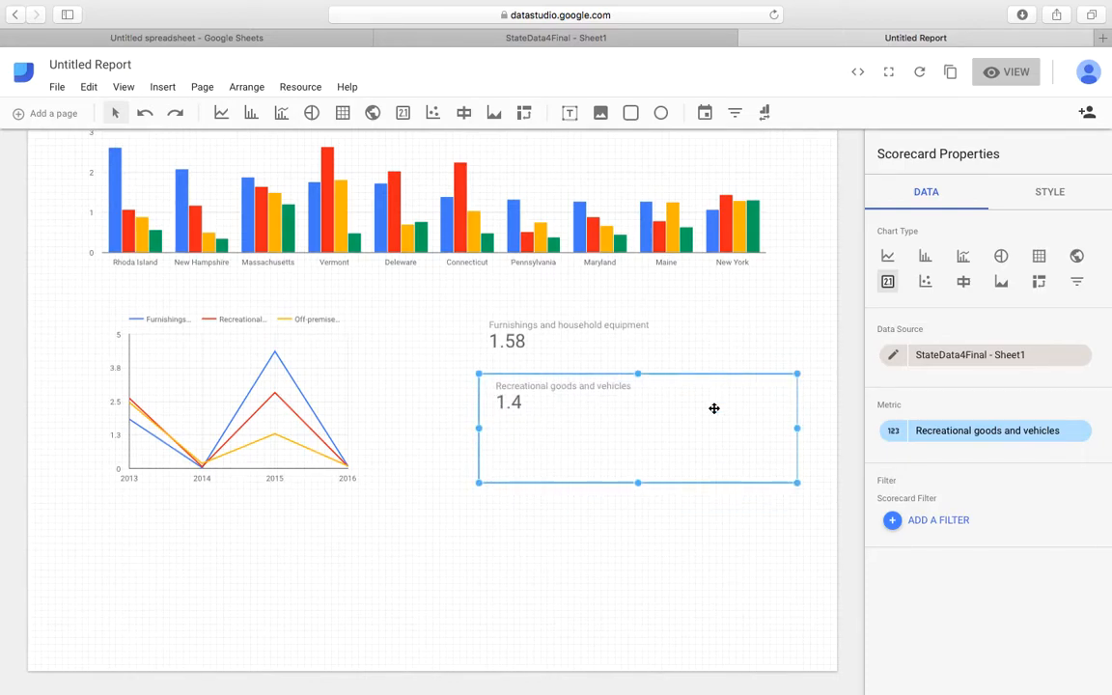
click(652, 514)
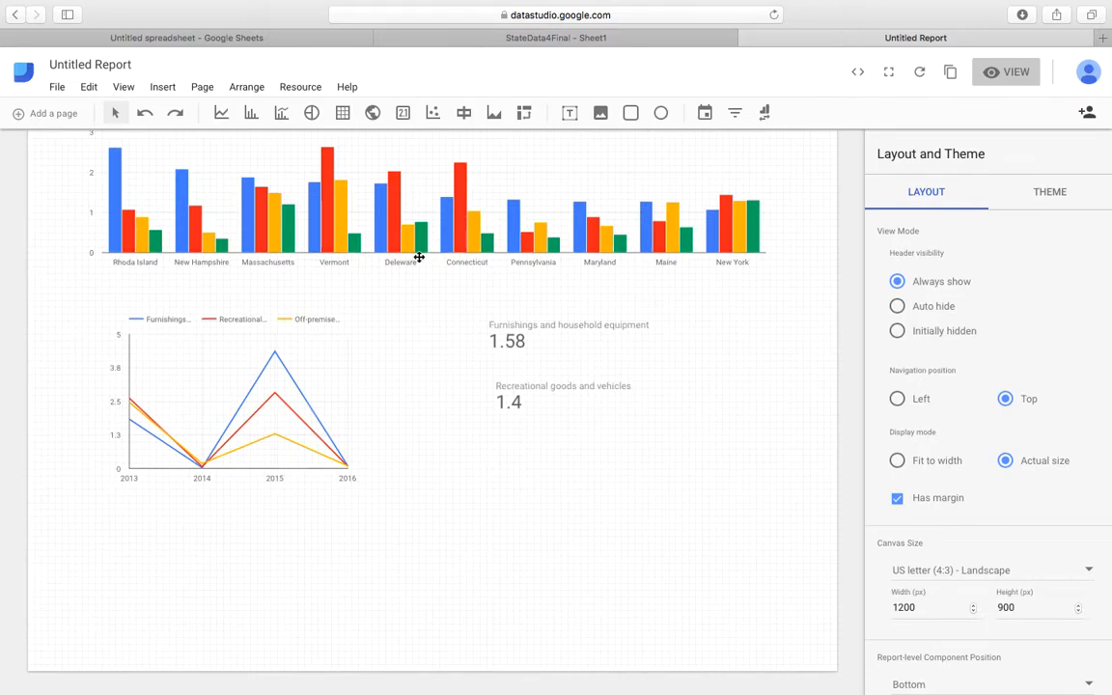
click(377, 231)
click(331, 405)
click(583, 323)
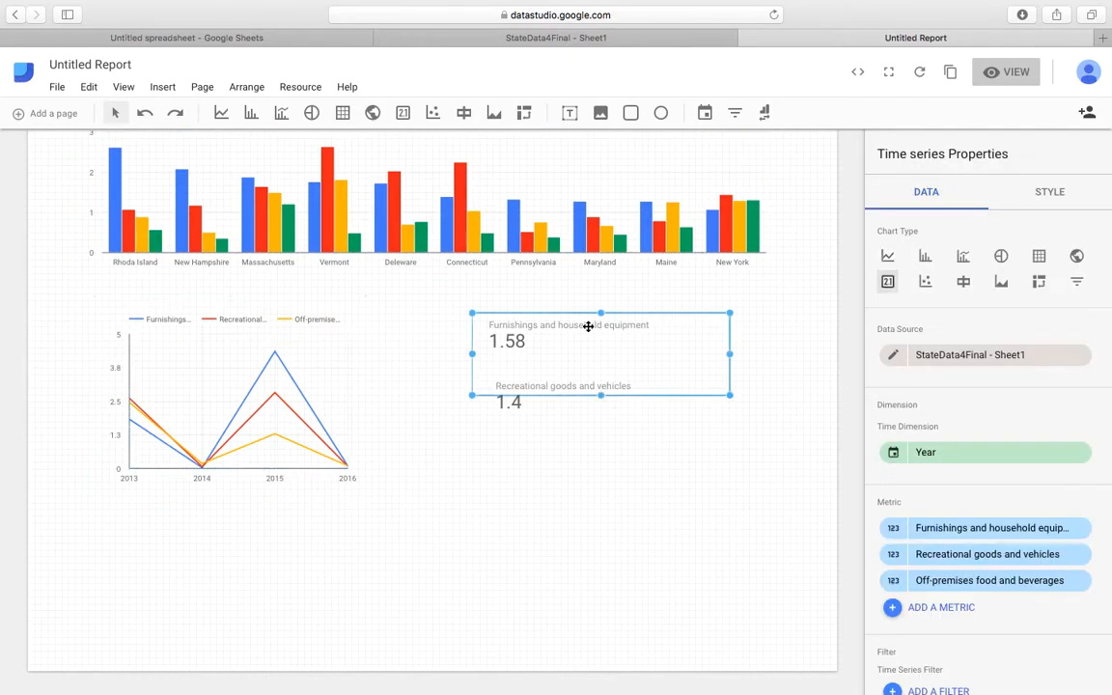
click(591, 412)
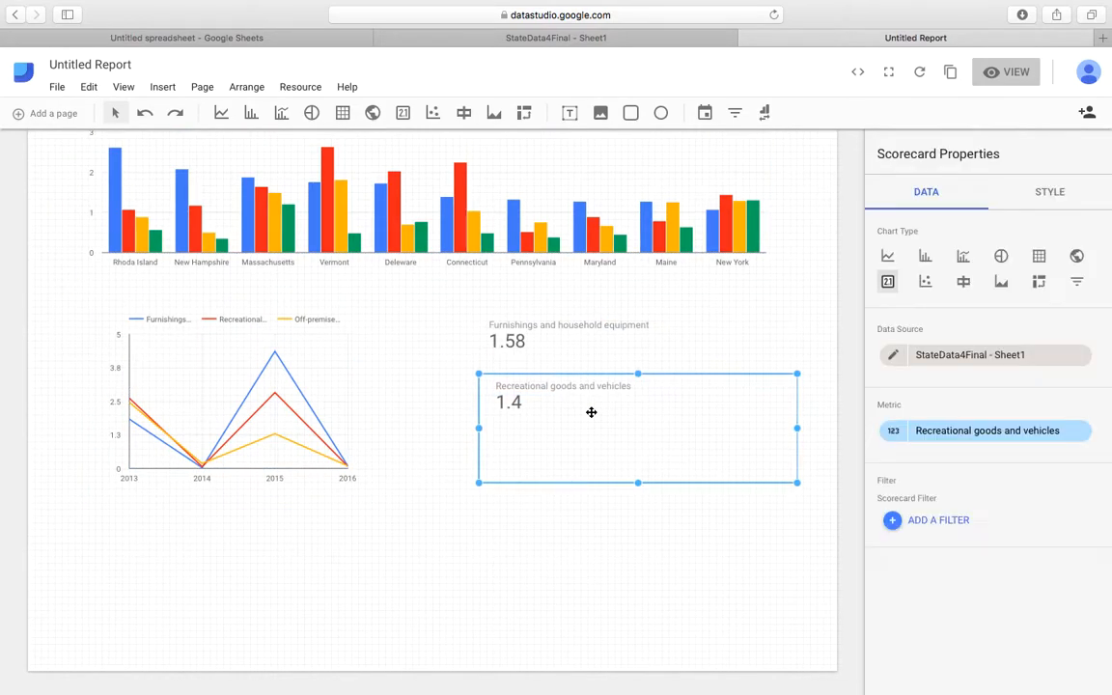
click(619, 556)
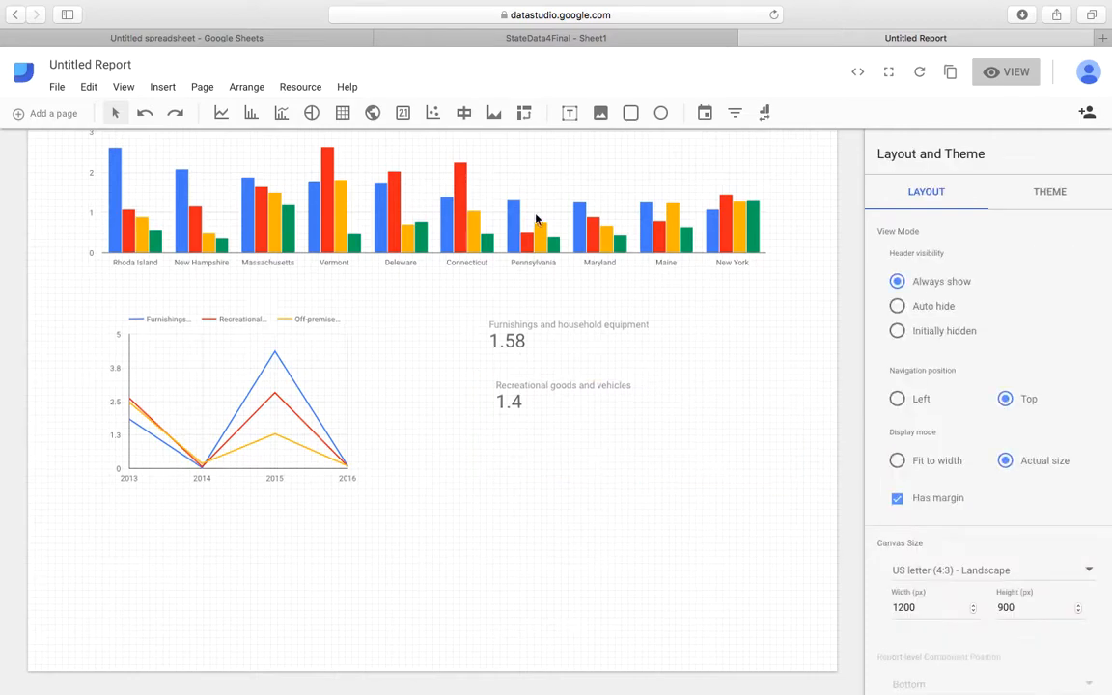
Draw a third scorecard below the Recreational goods and vehicles one and set its metric to Off-premises food and beverages
click(403, 113)
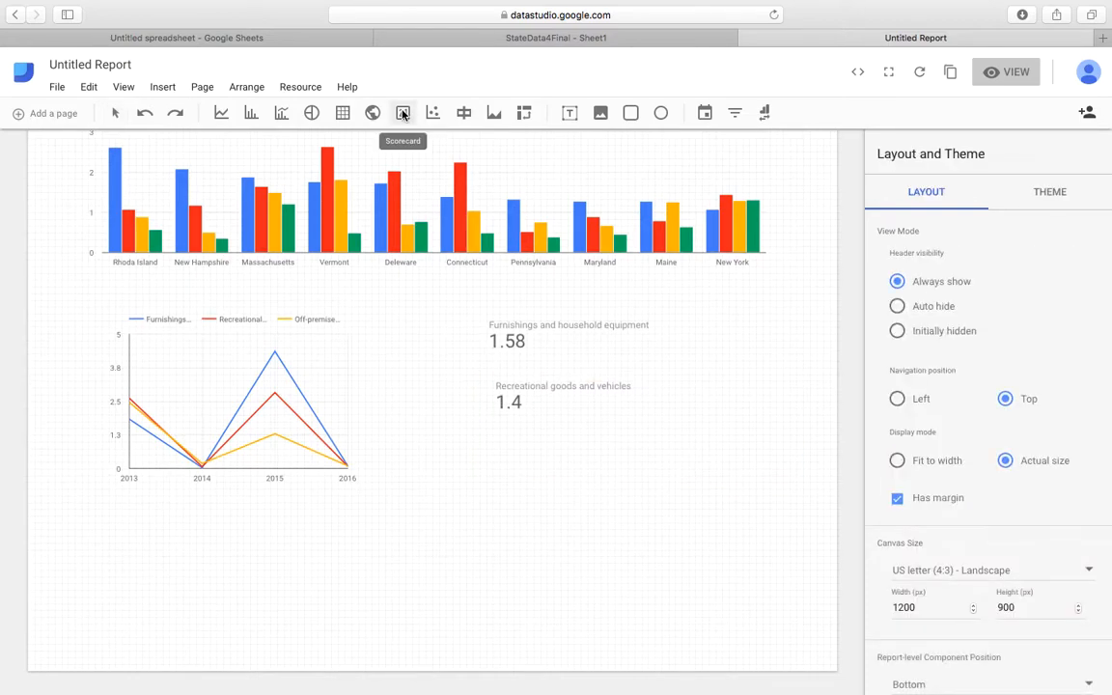
drag(547, 443, 743, 544)
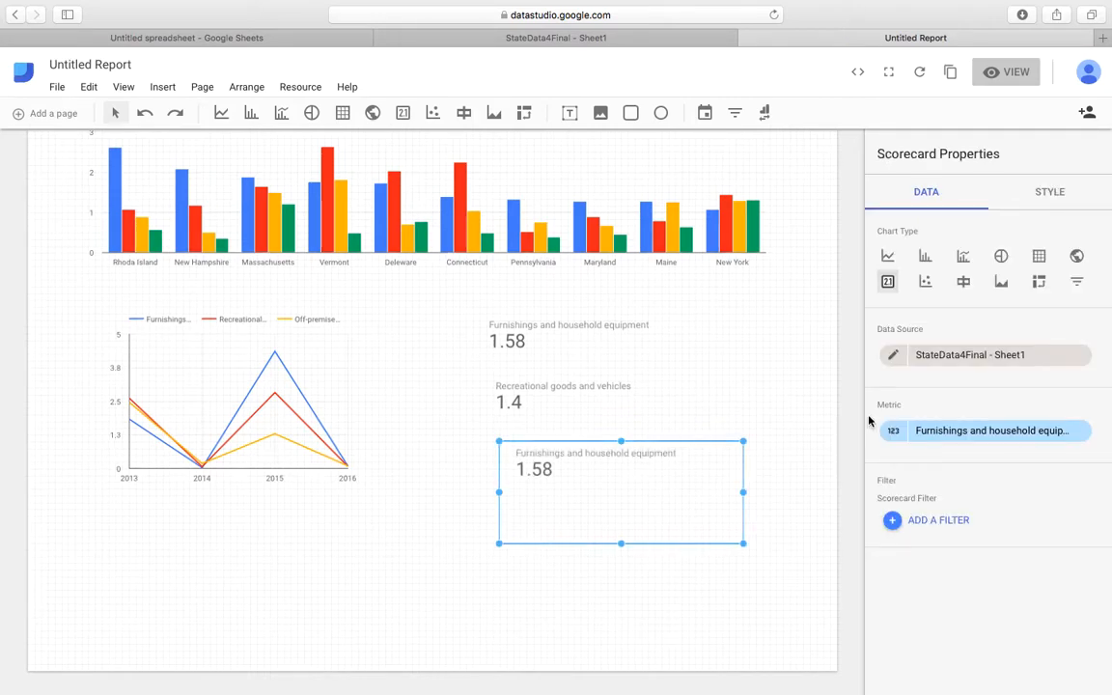
click(943, 434)
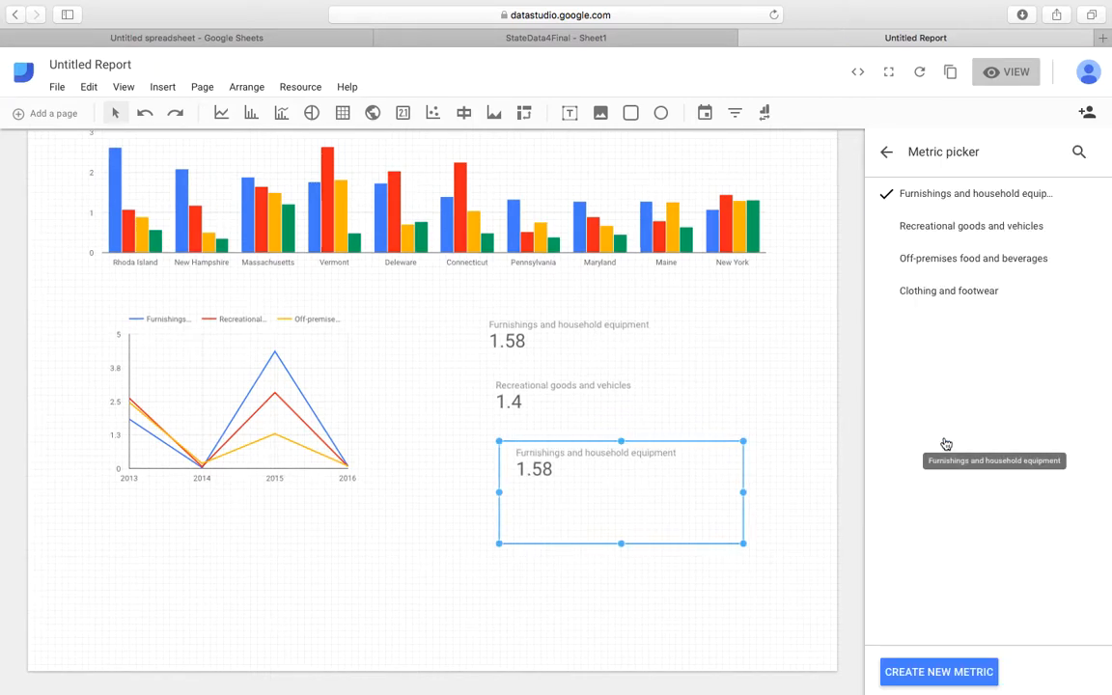
click(928, 261)
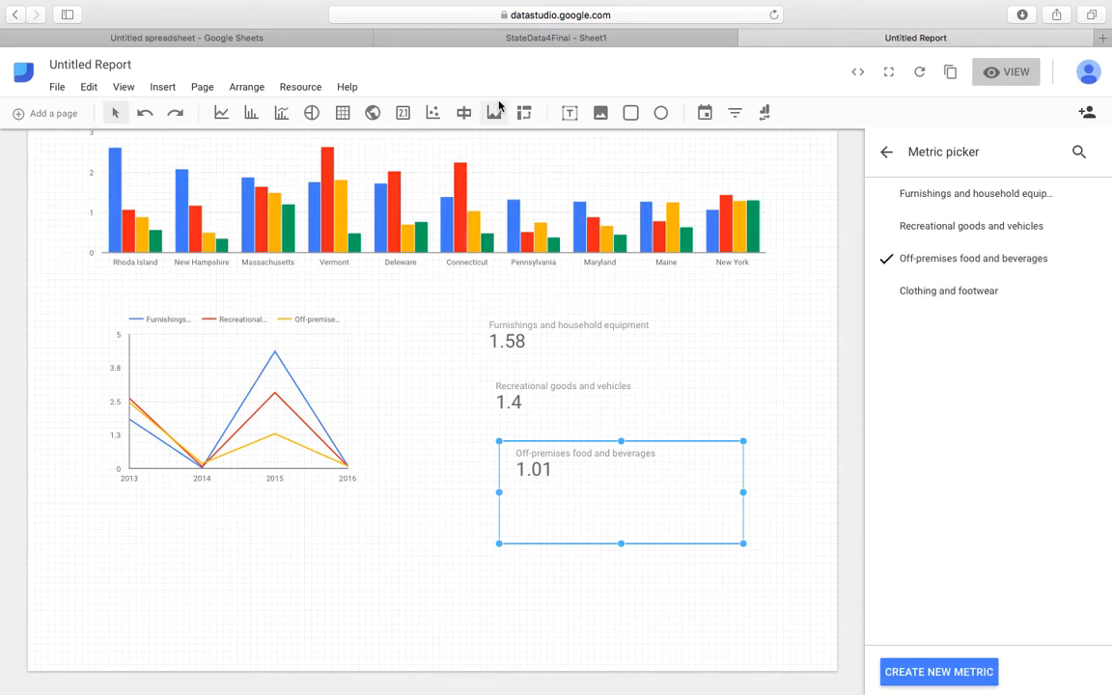
click(421, 530)
Draw a fourth scorecard below the Off-premises food and beverages one and set its metric to Clothing and footwear
click(403, 112)
drag(499, 507, 689, 591)
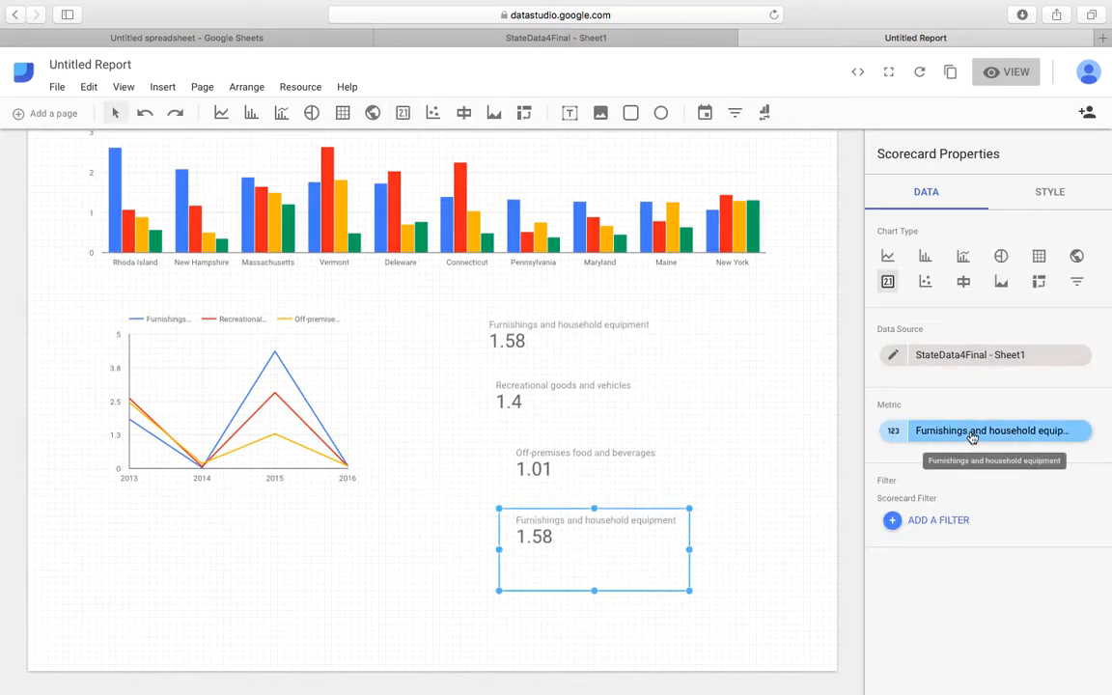
click(973, 430)
click(893, 293)
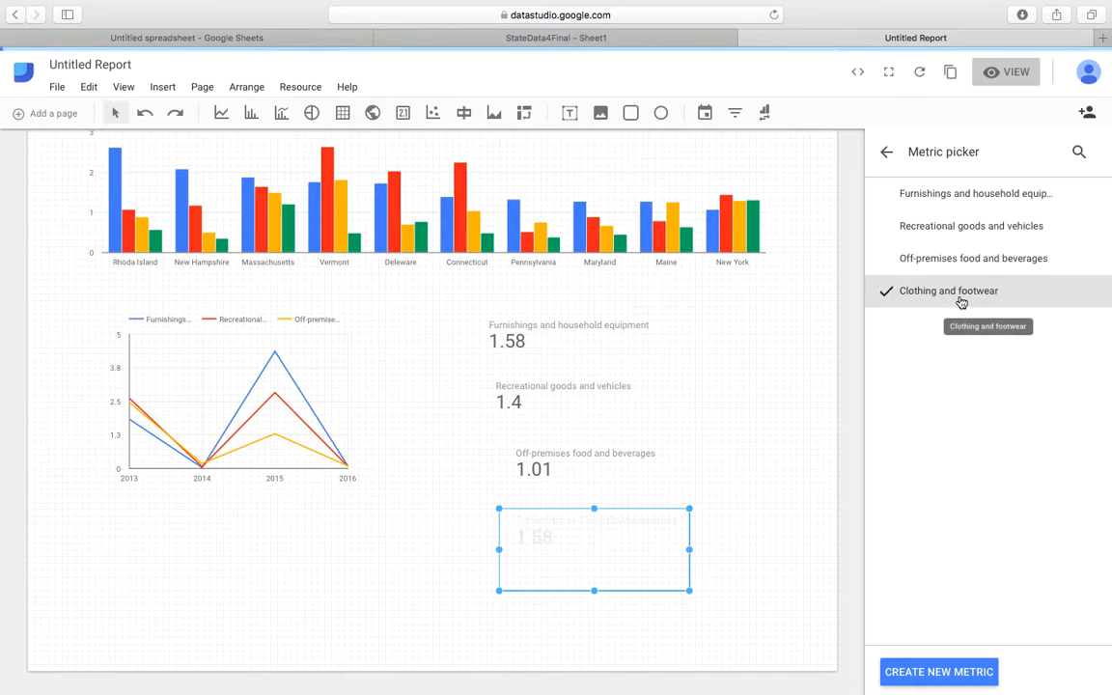
click(731, 469)
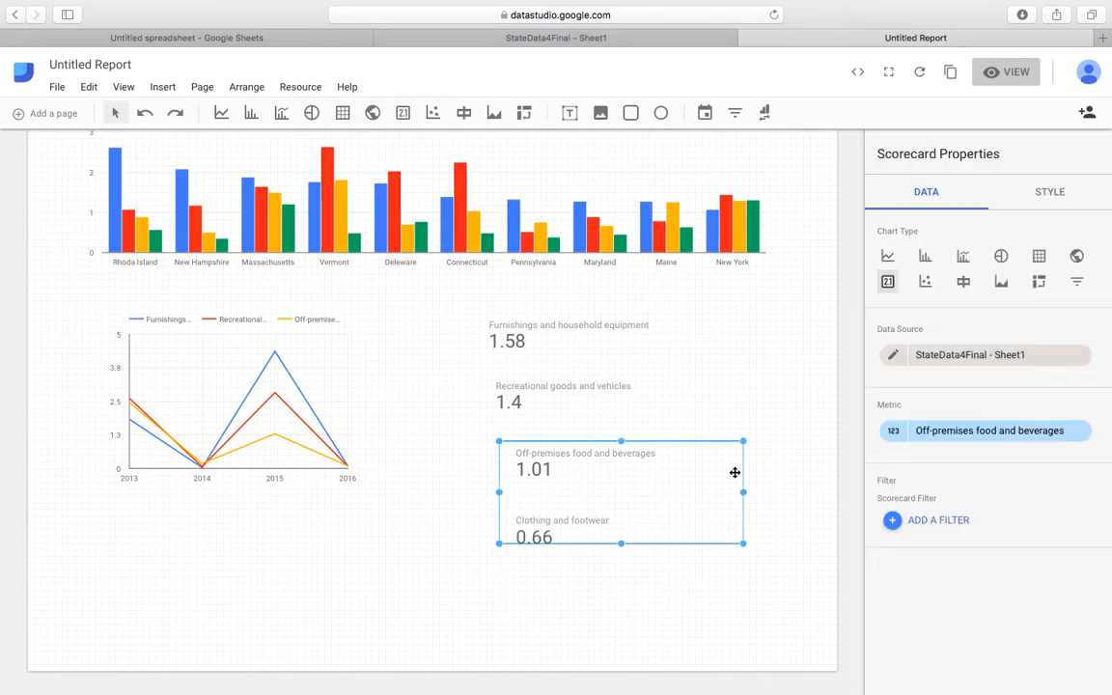
click(796, 170)
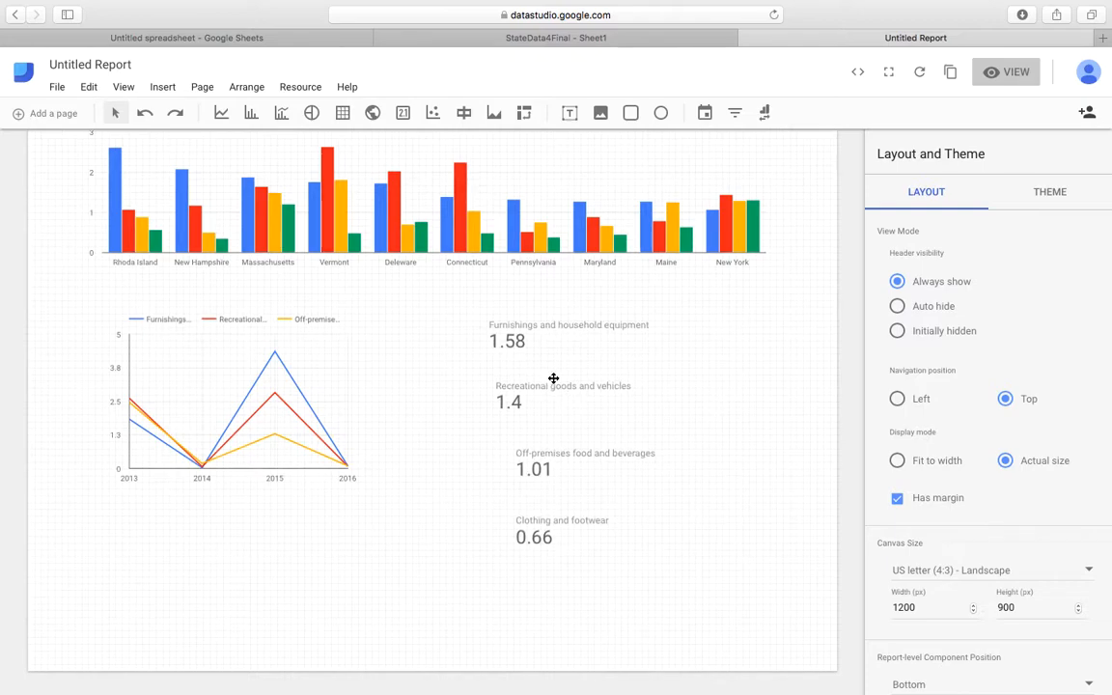
Move the Off-premises food and beverages scorecard slightly up and left, closer to the Recreational goods and vehicles scorecard
click(396, 212)
scroll(449, 265, up, 2)
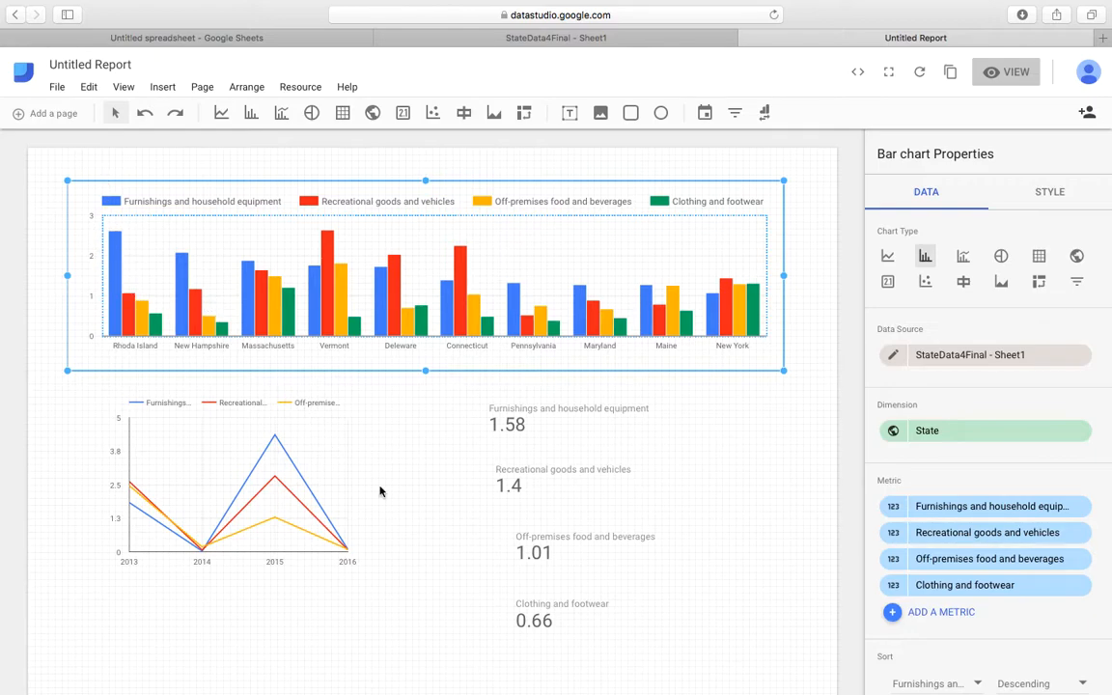
scroll(366, 478, down, 1)
click(518, 540)
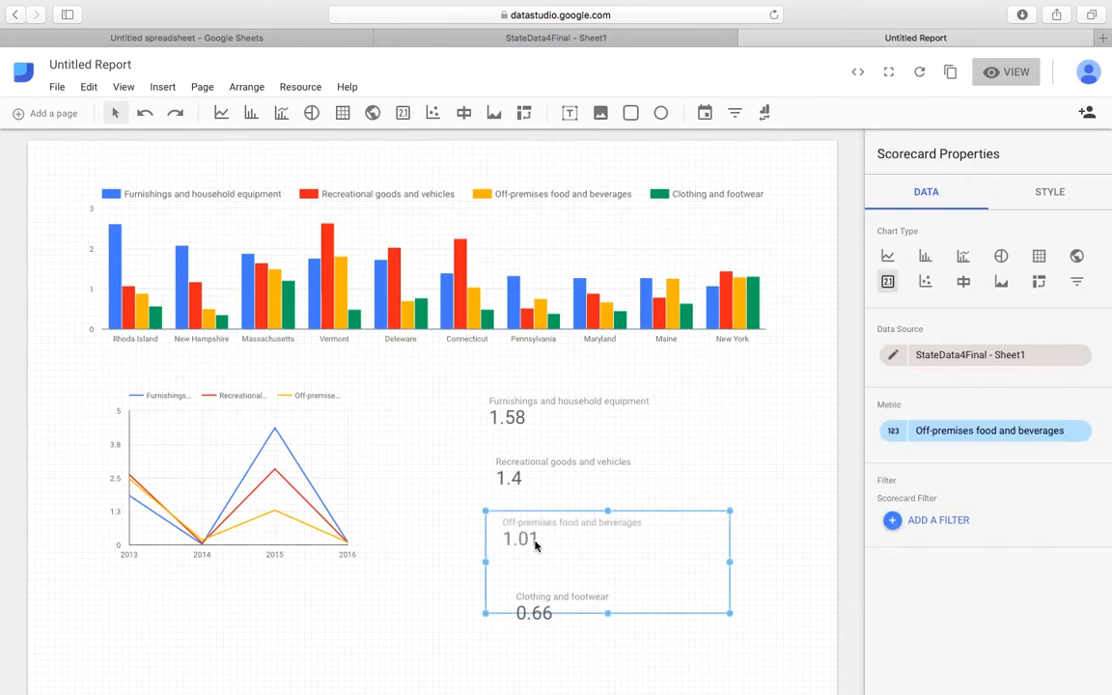
click(452, 421)
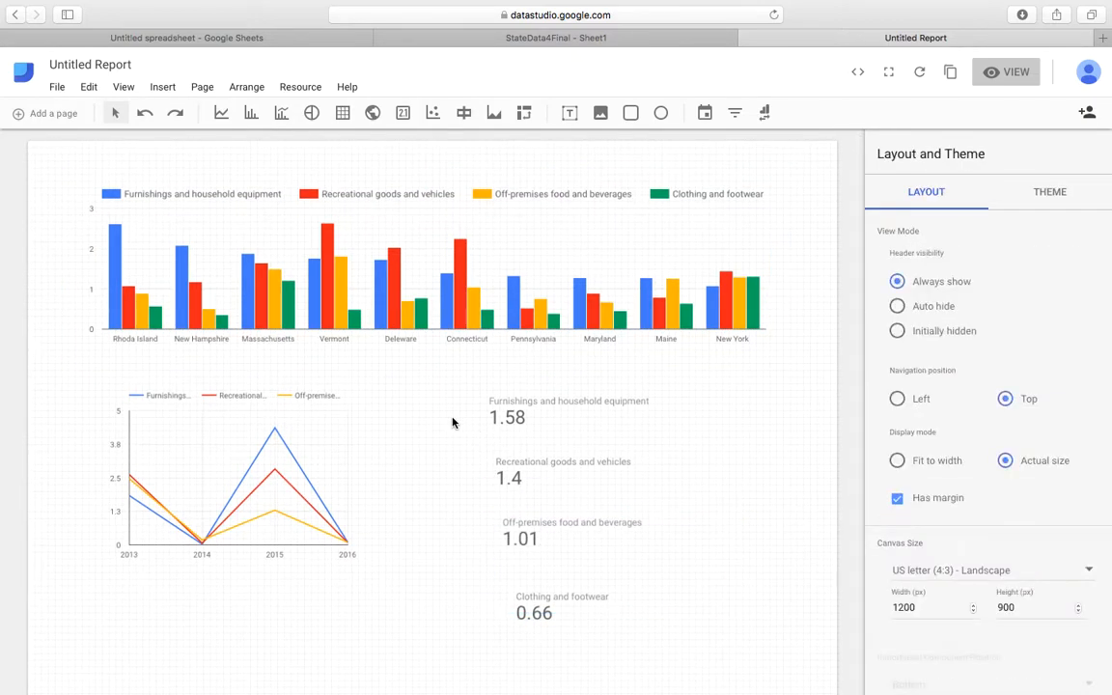
Delete the time series chart and draw a geo map in its place below the left part of the bar chart
scroll(452, 422, down, 2)
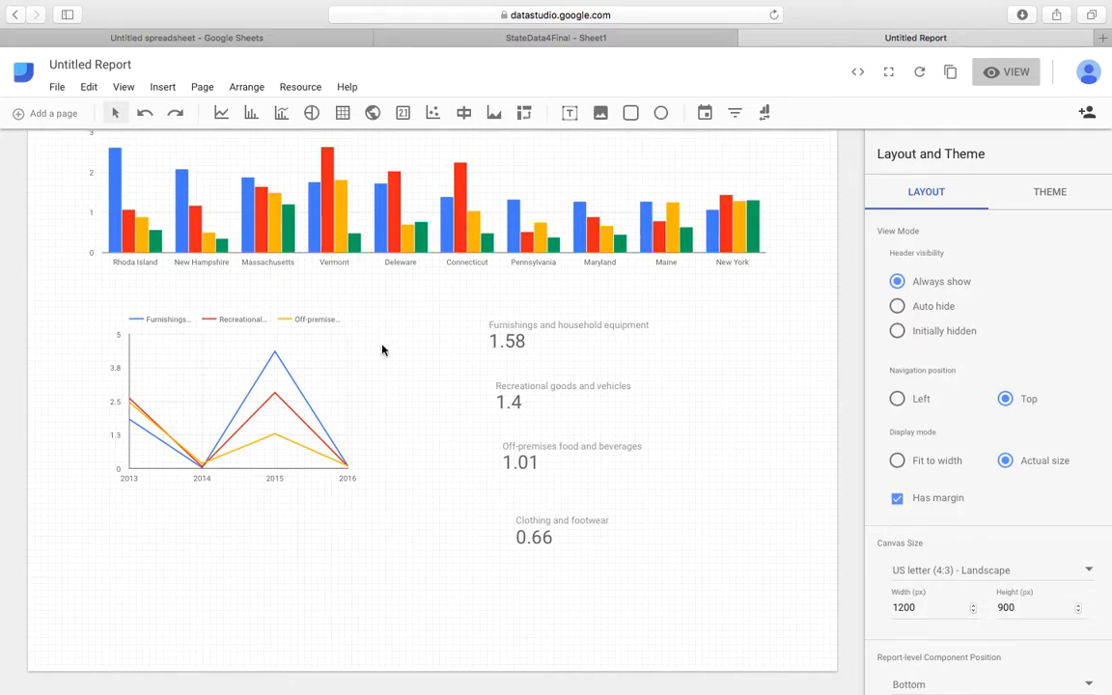
drag(318, 367, 317, 348)
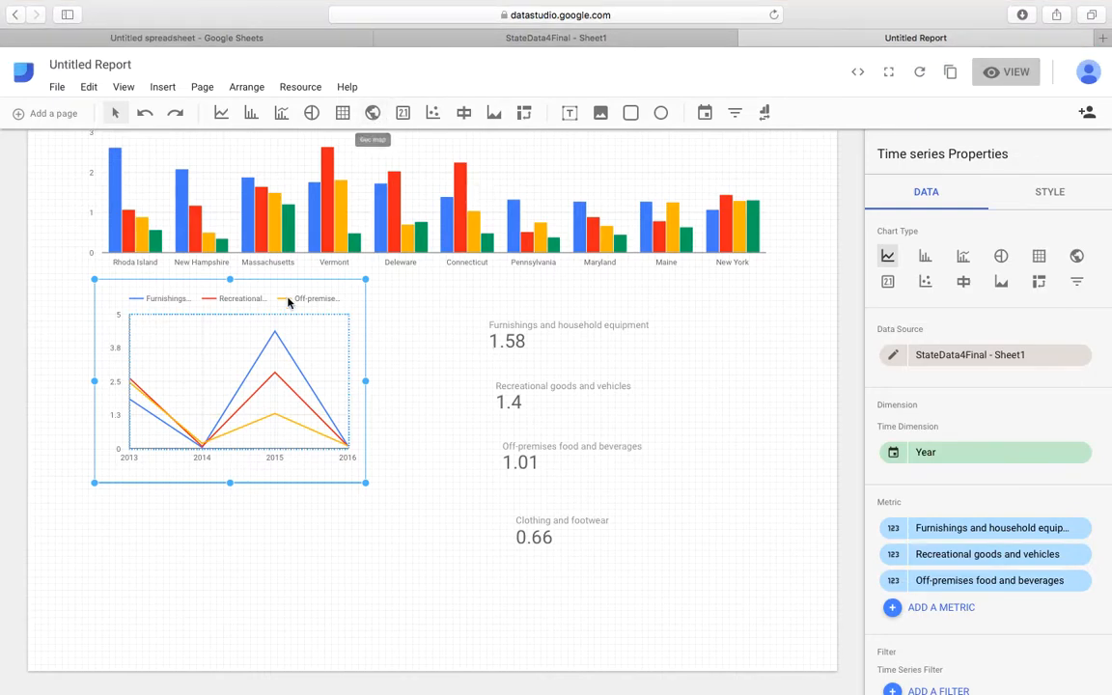
key(Delete)
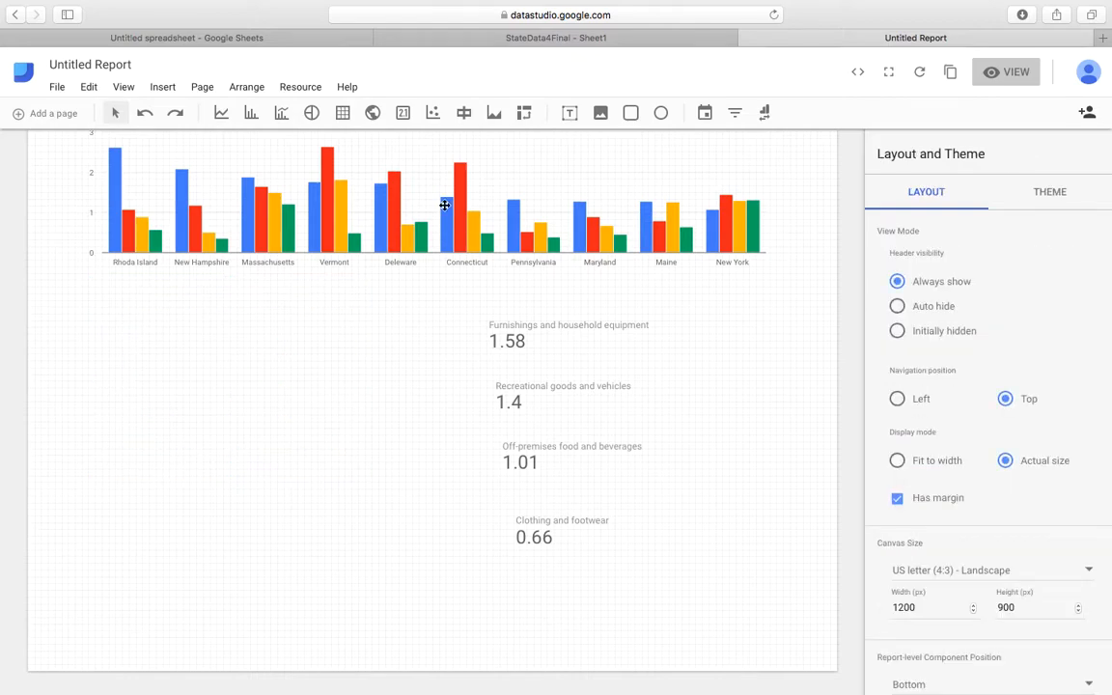
click(374, 113)
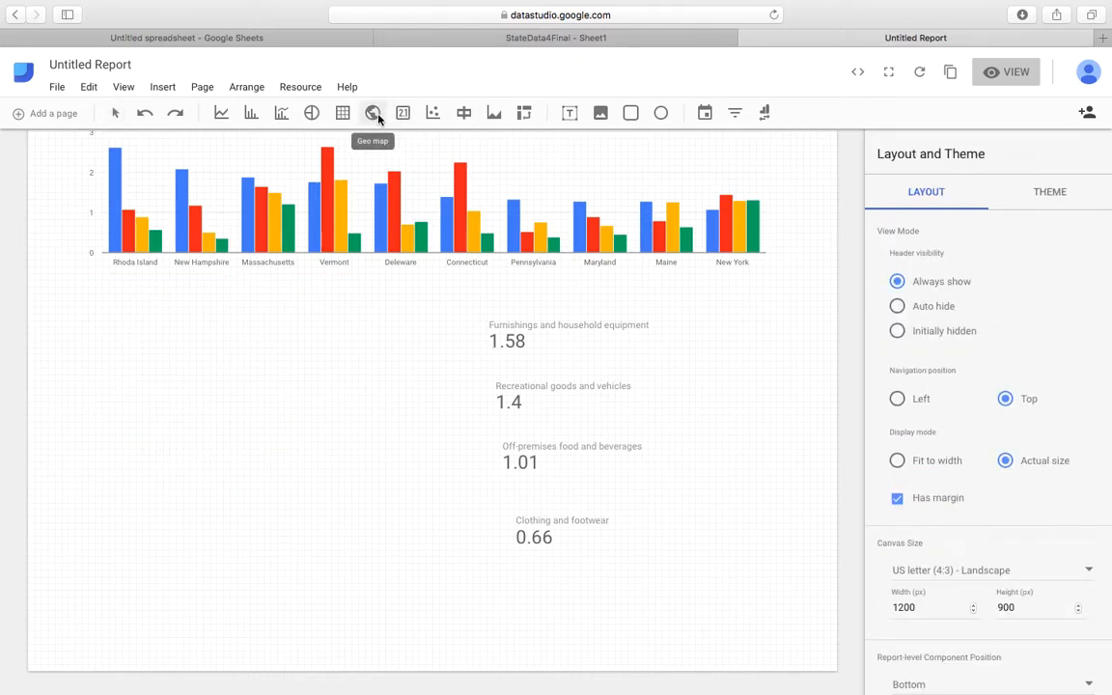
drag(78, 299, 471, 490)
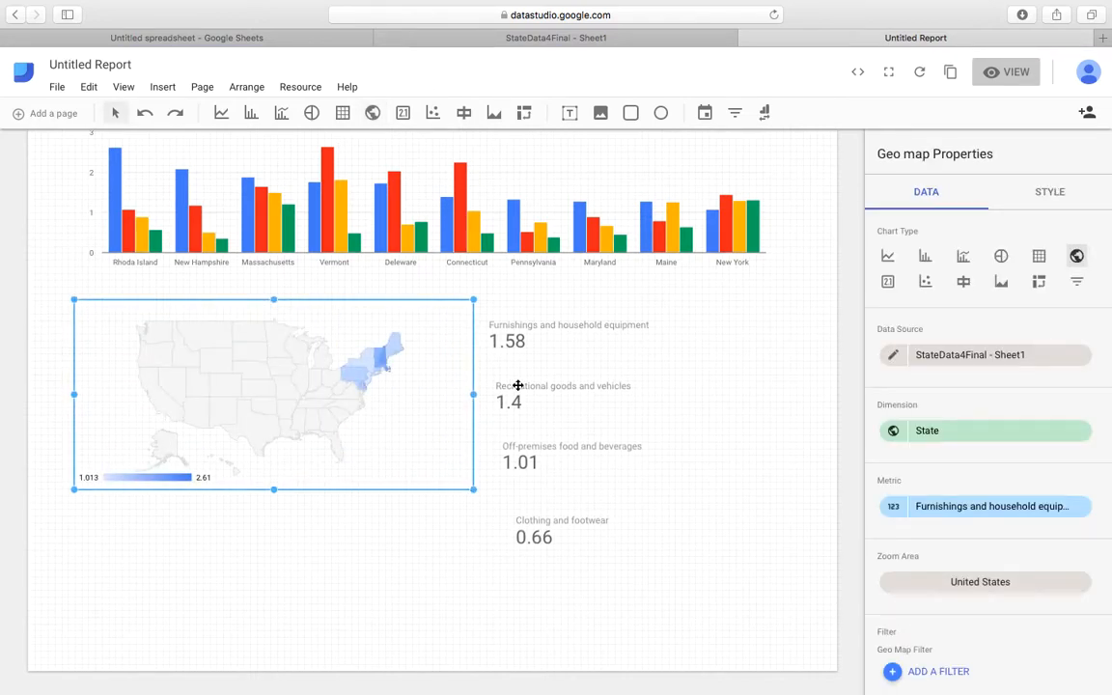
Move the Furnishings and household equipment, Recreational goods and vehicles, and Clothing and footwear scorecards further right, away from the geo map
drag(535, 349, 617, 311)
click(583, 386)
drag(626, 391, 713, 378)
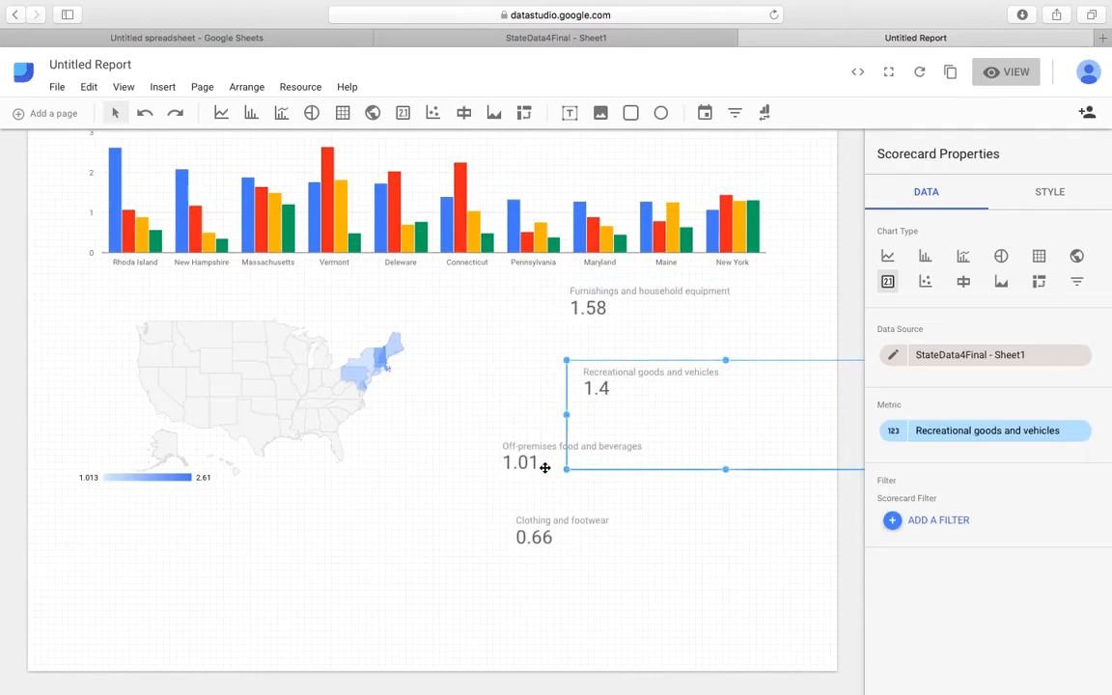
drag(543, 529, 605, 528)
drag(551, 462, 623, 453)
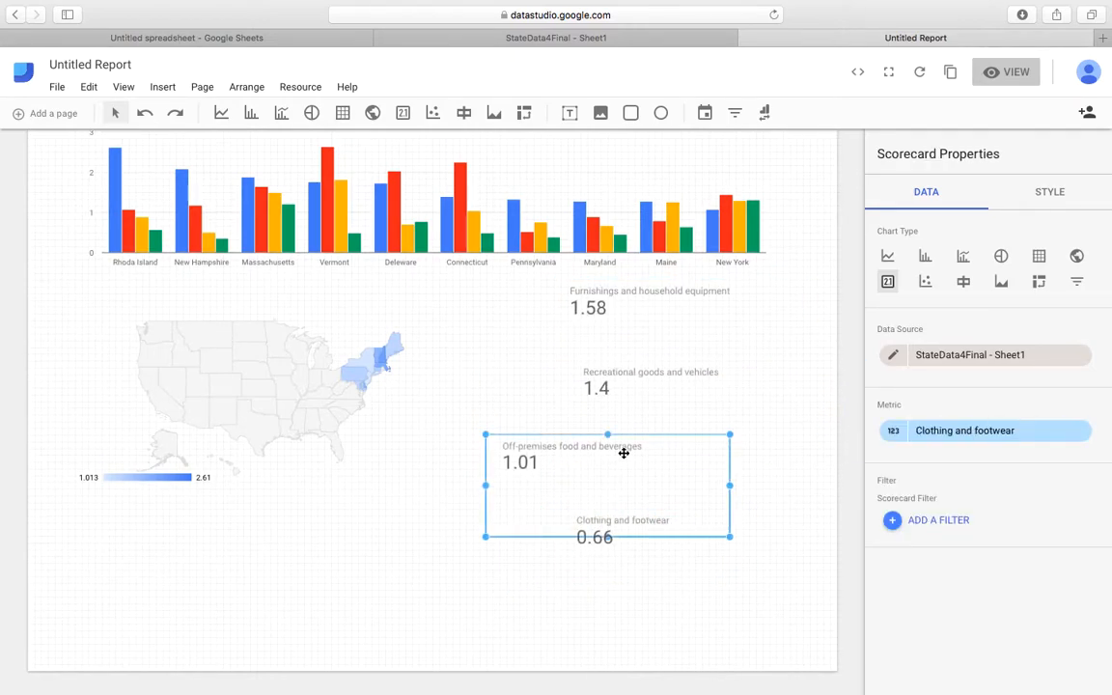
Enlarge the geo map slightly in width and height and shift it left, closer to the page edge
click(322, 402)
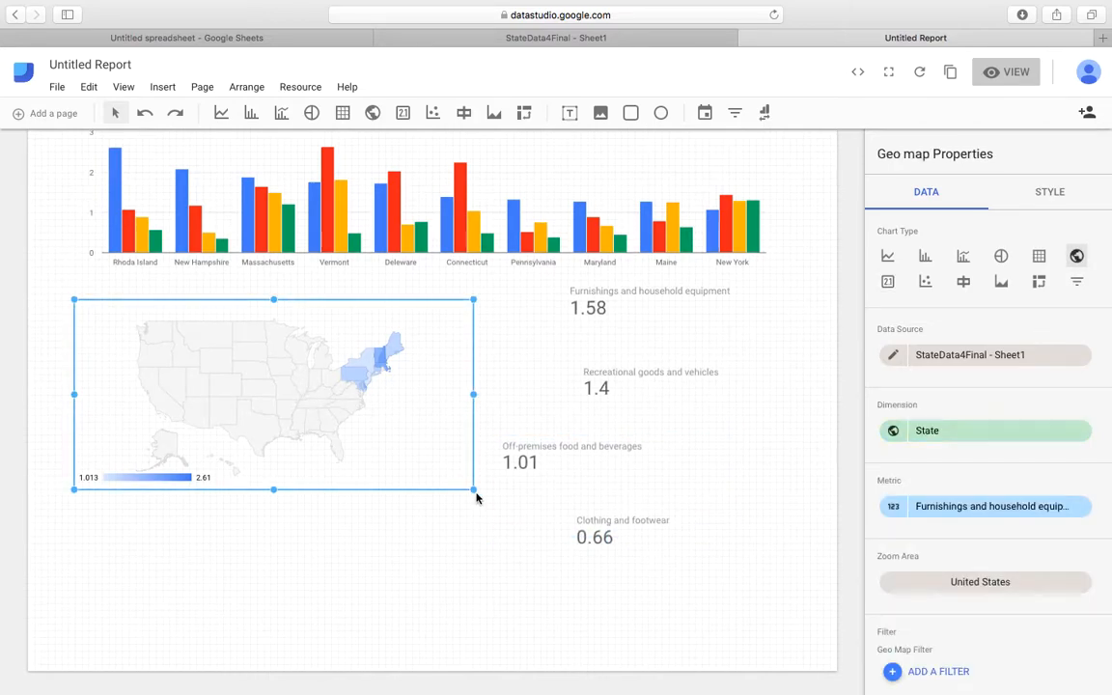
drag(473, 490, 527, 509)
drag(406, 455, 379, 455)
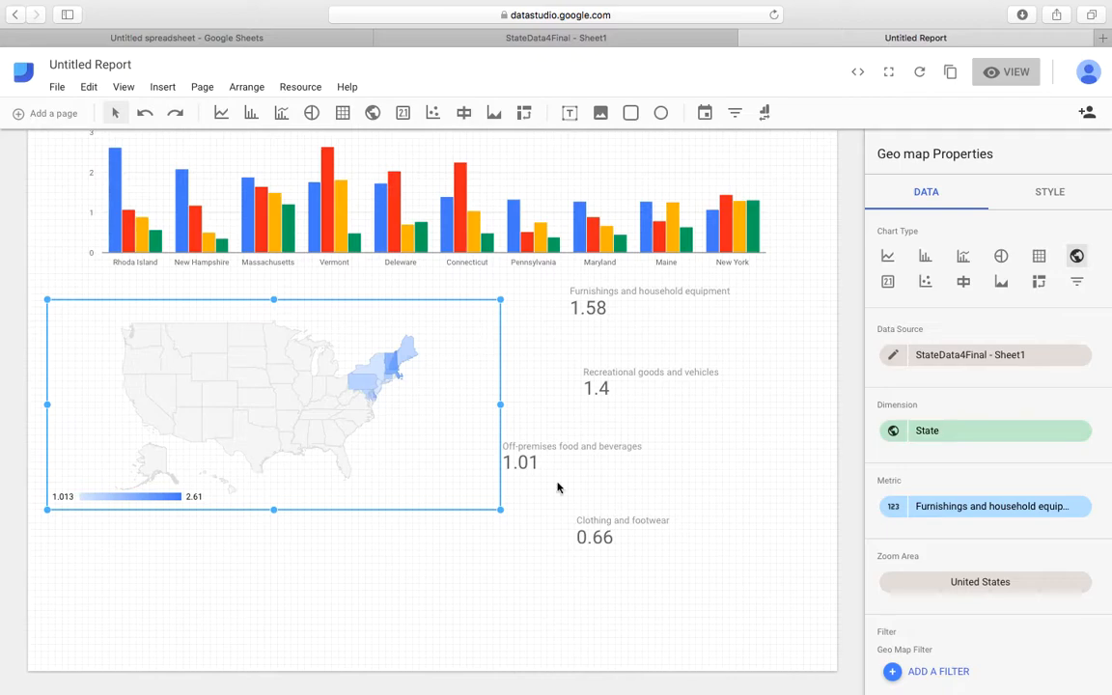
Delete the Off-premises food and beverages, Clothing and footwear, and Recreational goods and vehicles scorecards
click(576, 482)
key(Delete)
click(607, 509)
key(Delete)
click(644, 396)
key(Delete)
Enlarge the geo map into the freed space and delete the remaining Furnishings and household equipment scorecard
click(384, 418)
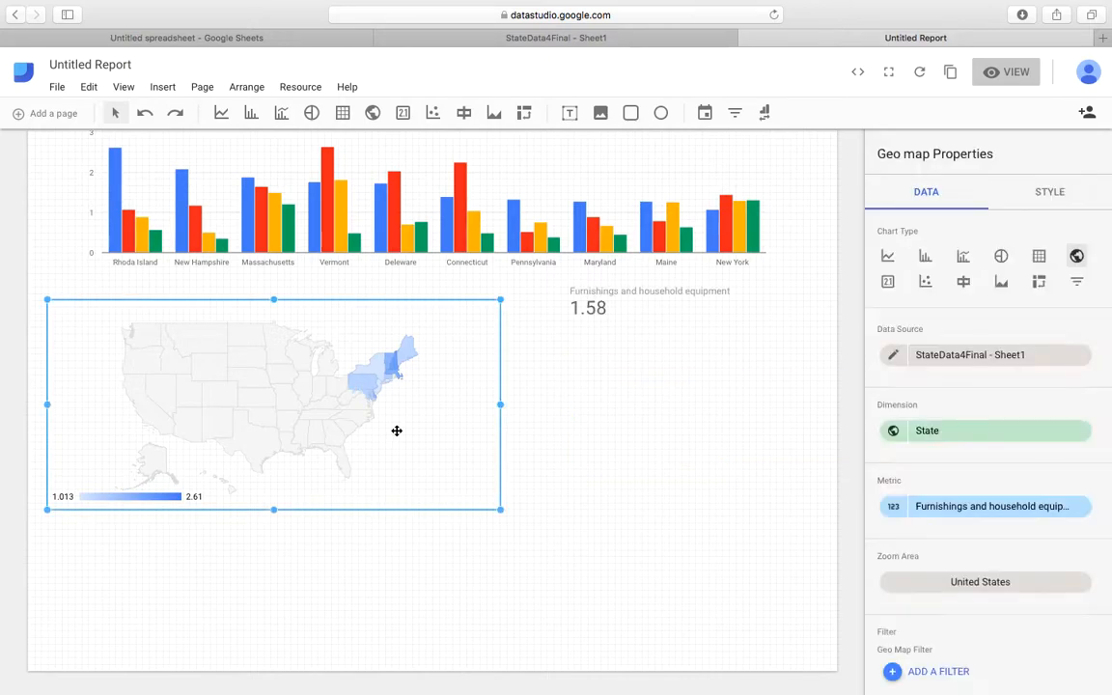
drag(501, 511, 580, 543)
drag(645, 313, 683, 349)
key(Delete)
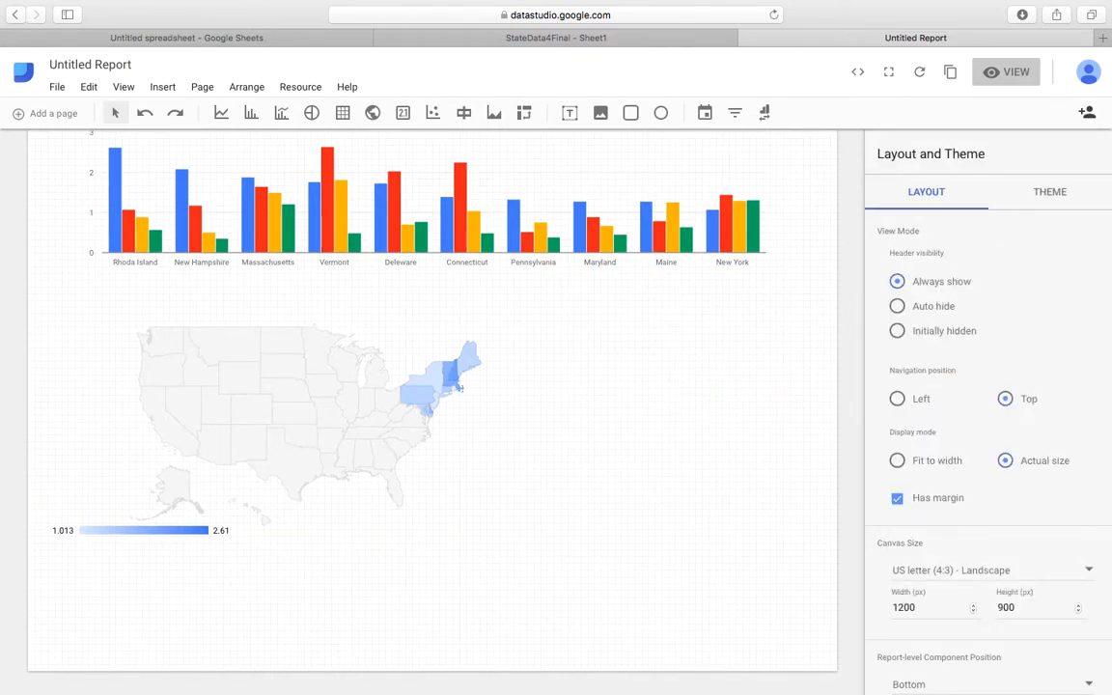
Widen the geo map to nearly the width of the bar chart and move it slightly right and up beneath the chart
click(365, 355)
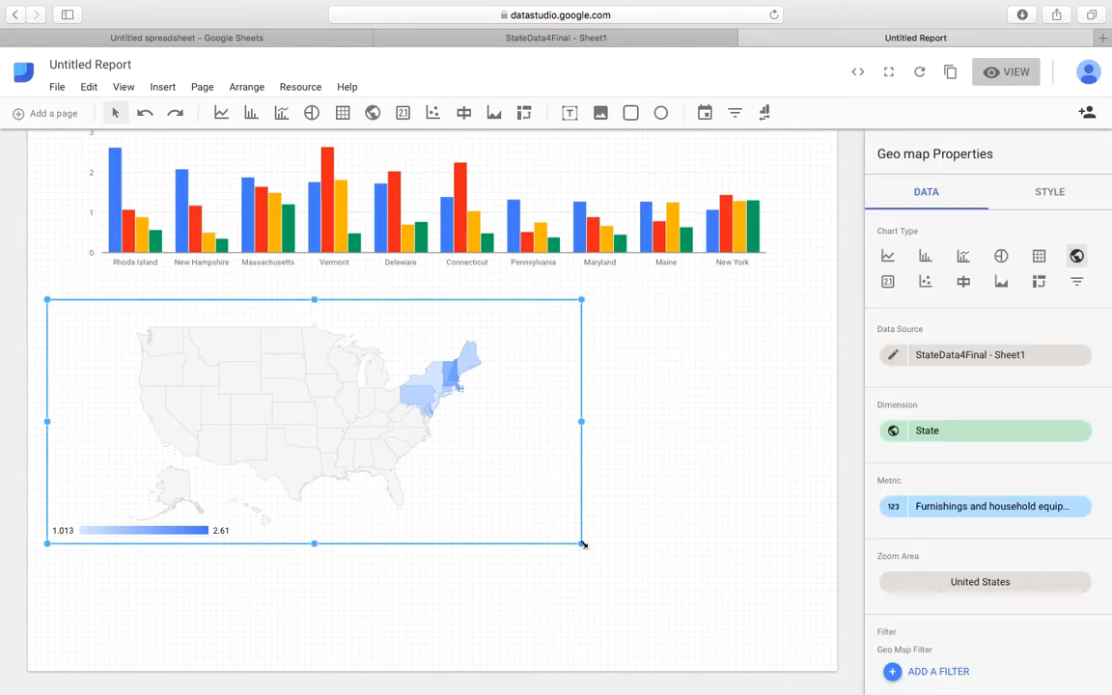
drag(580, 543, 751, 550)
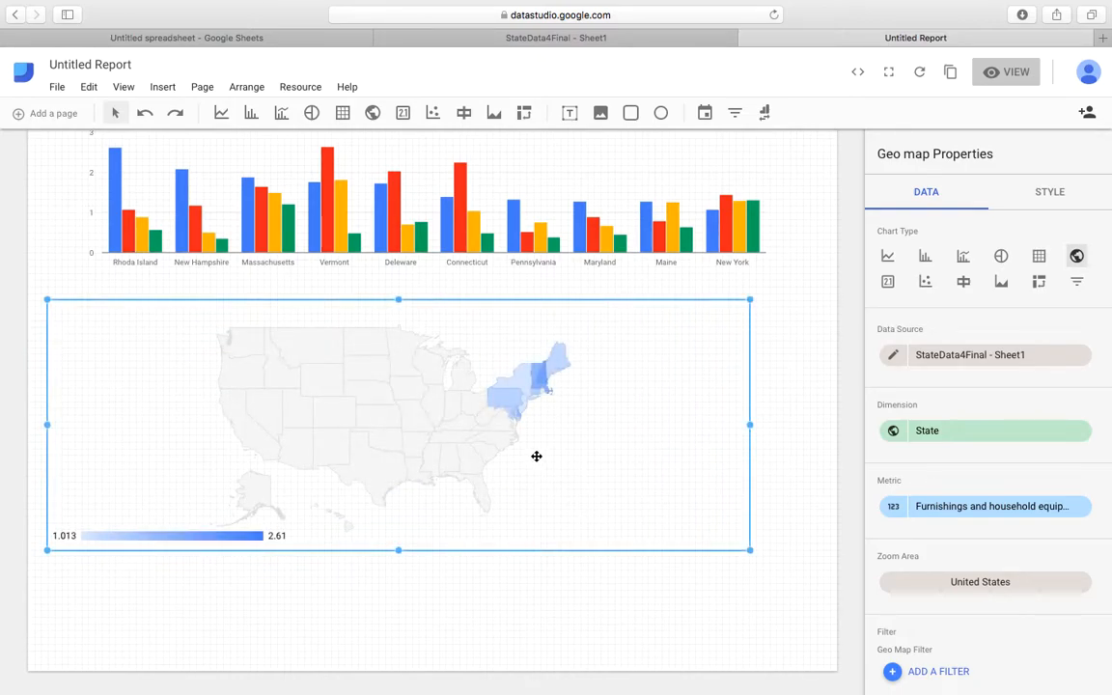
drag(546, 451, 585, 444)
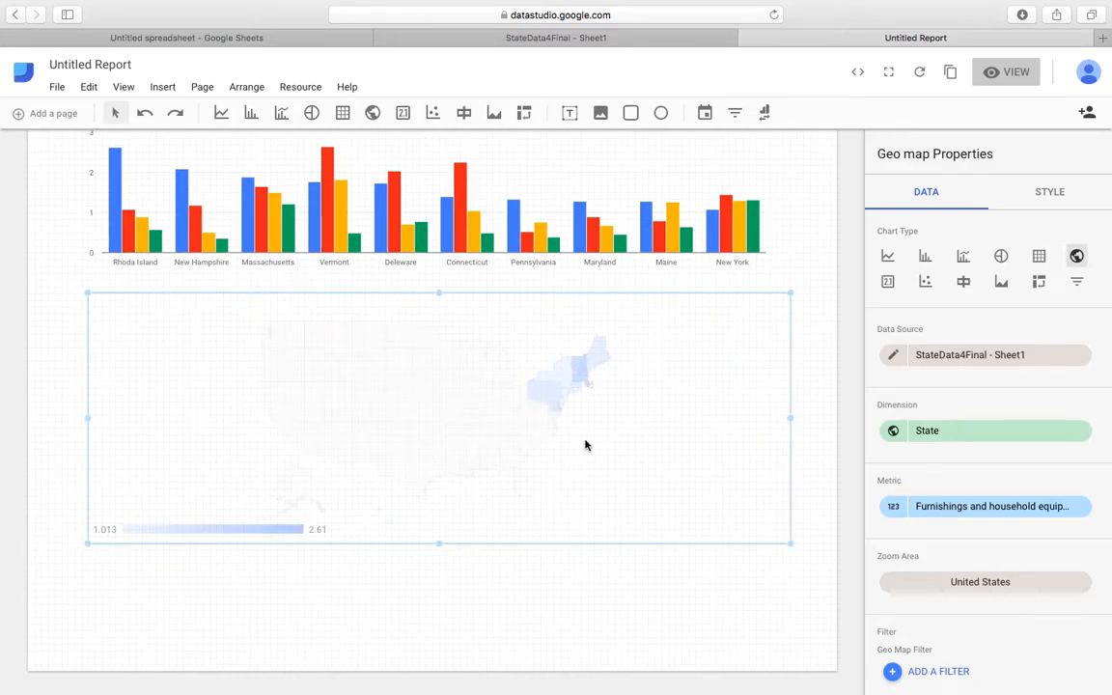
click(487, 623)
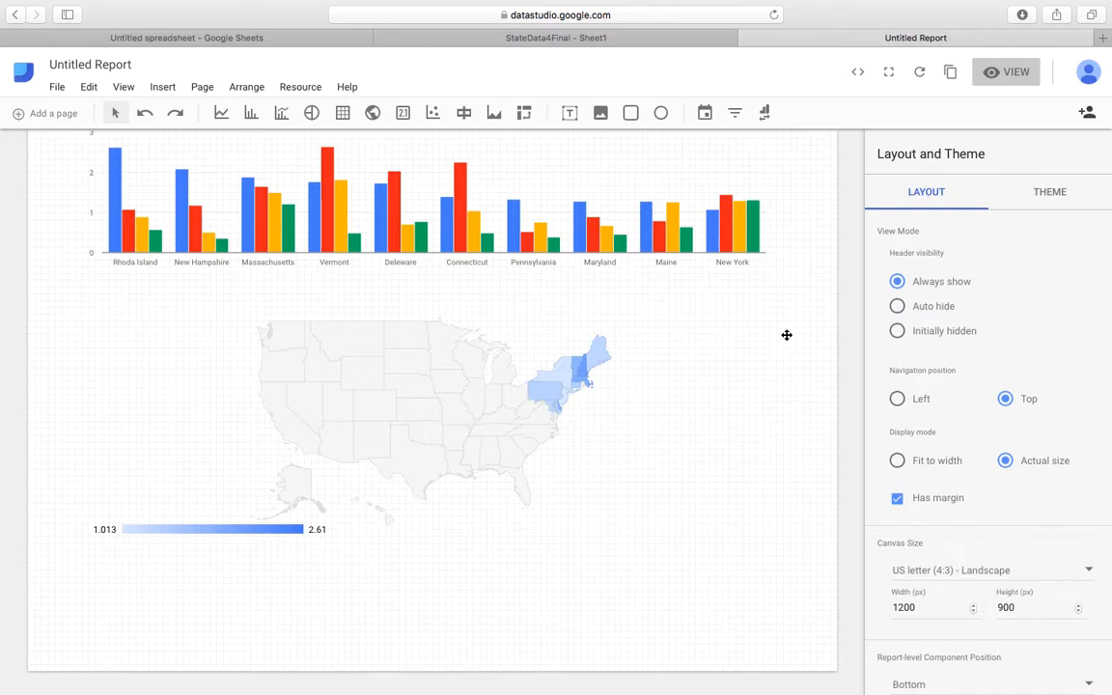
Enlarge the geo map further from its lower-right corner so it nearly reaches the right edge of the page
click(641, 373)
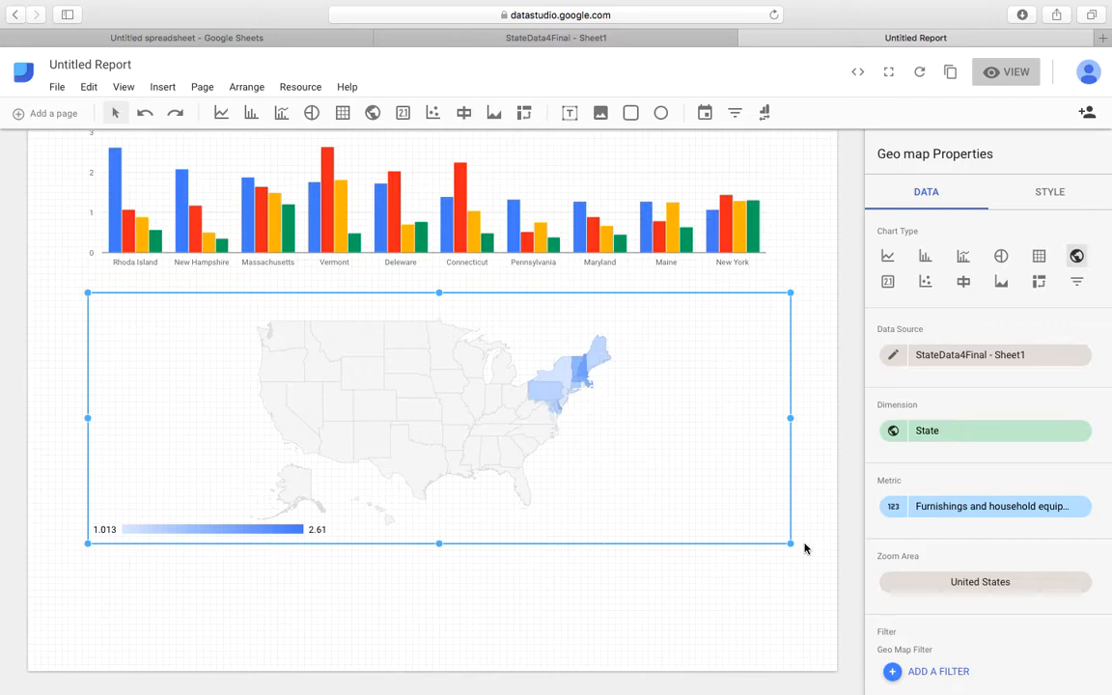
drag(791, 544, 818, 578)
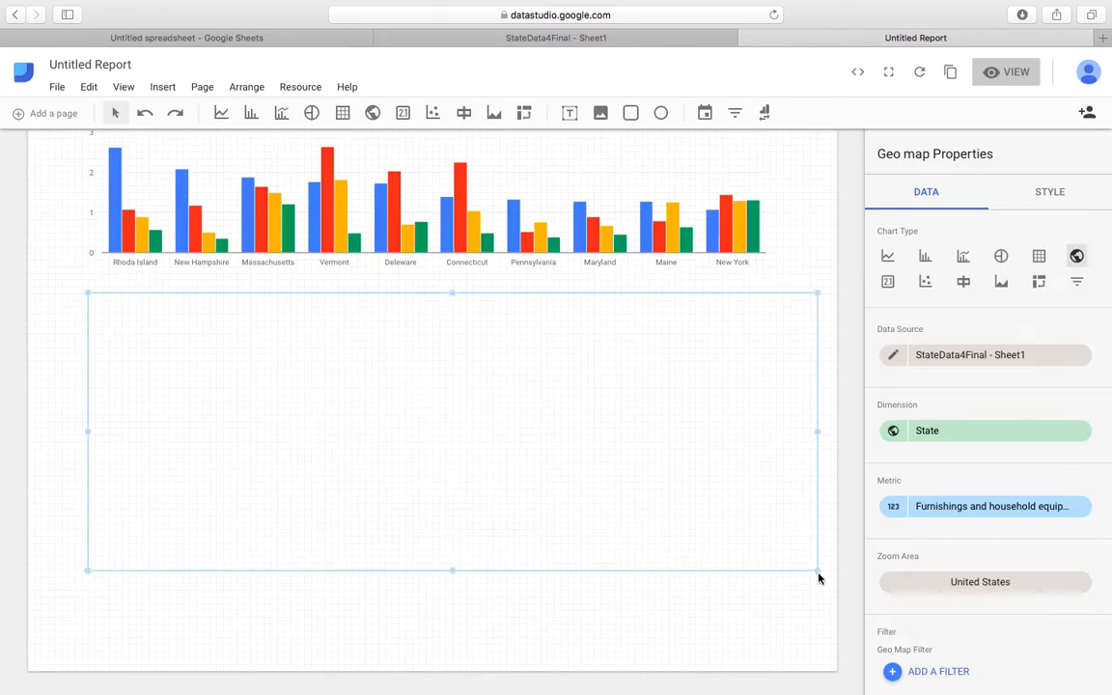
click(789, 248)
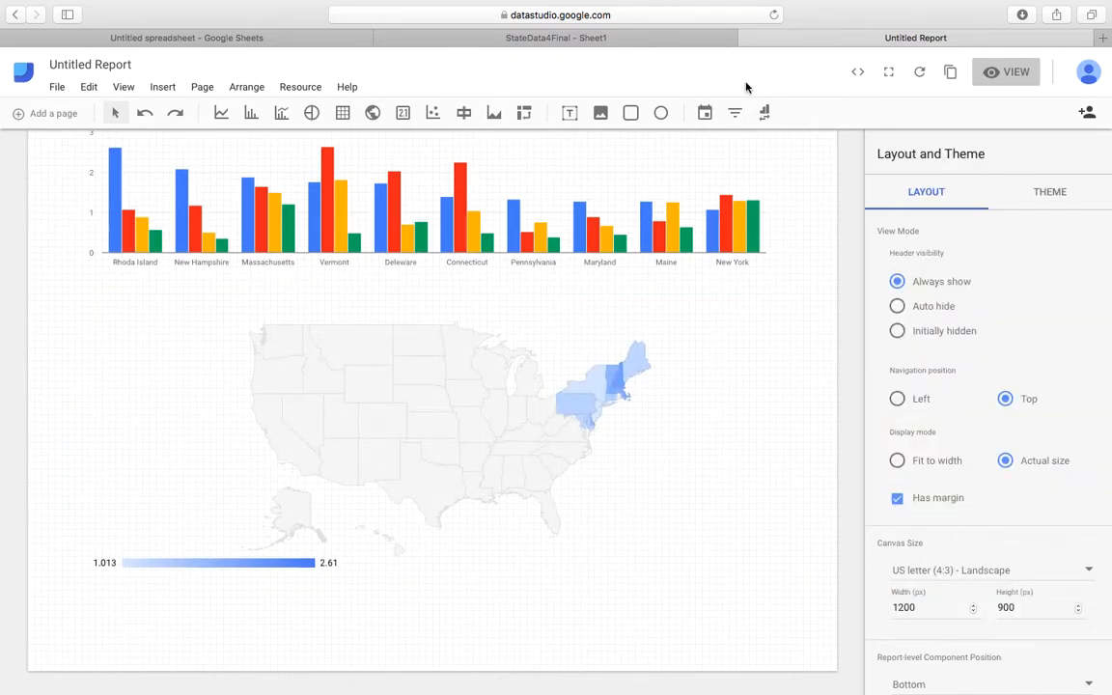
Preview the report in view mode, inspect the geo map's values for Maine, New York and Connecticut, and return to editing
click(996, 73)
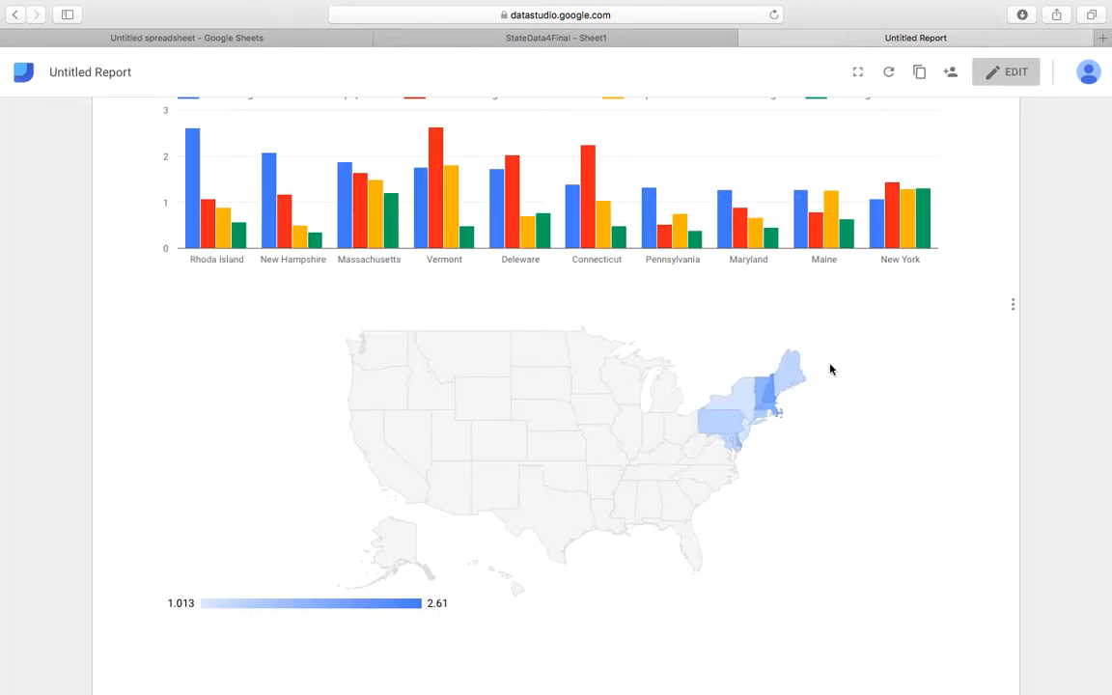
mouse_move(792, 373)
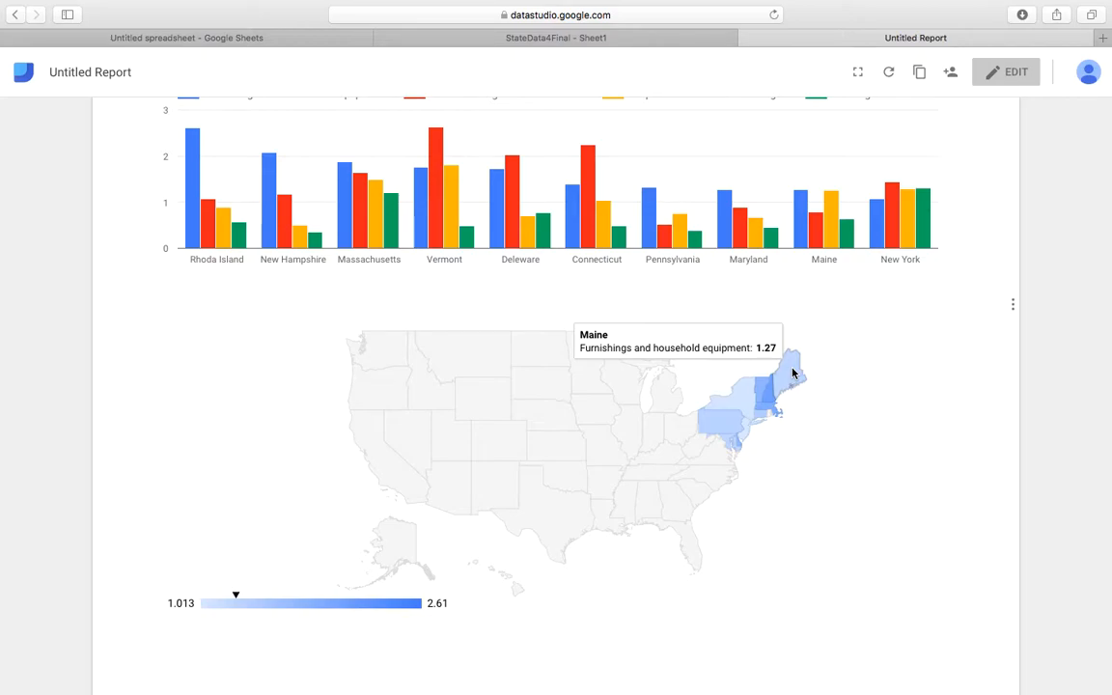
mouse_move(772, 400)
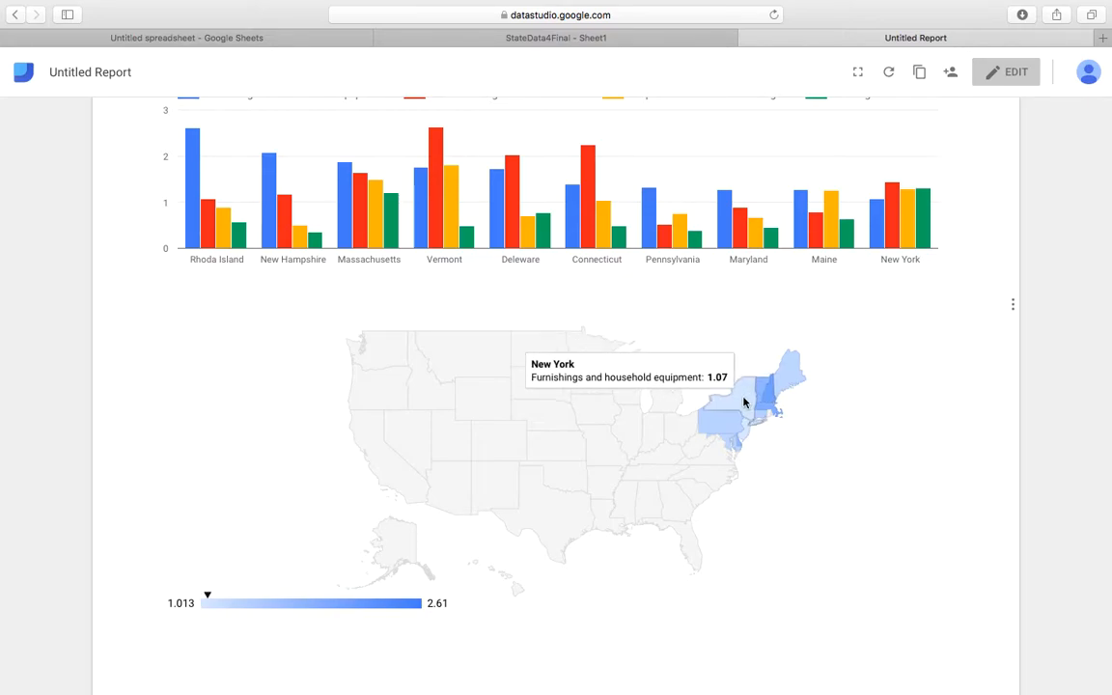
mouse_move(736, 425)
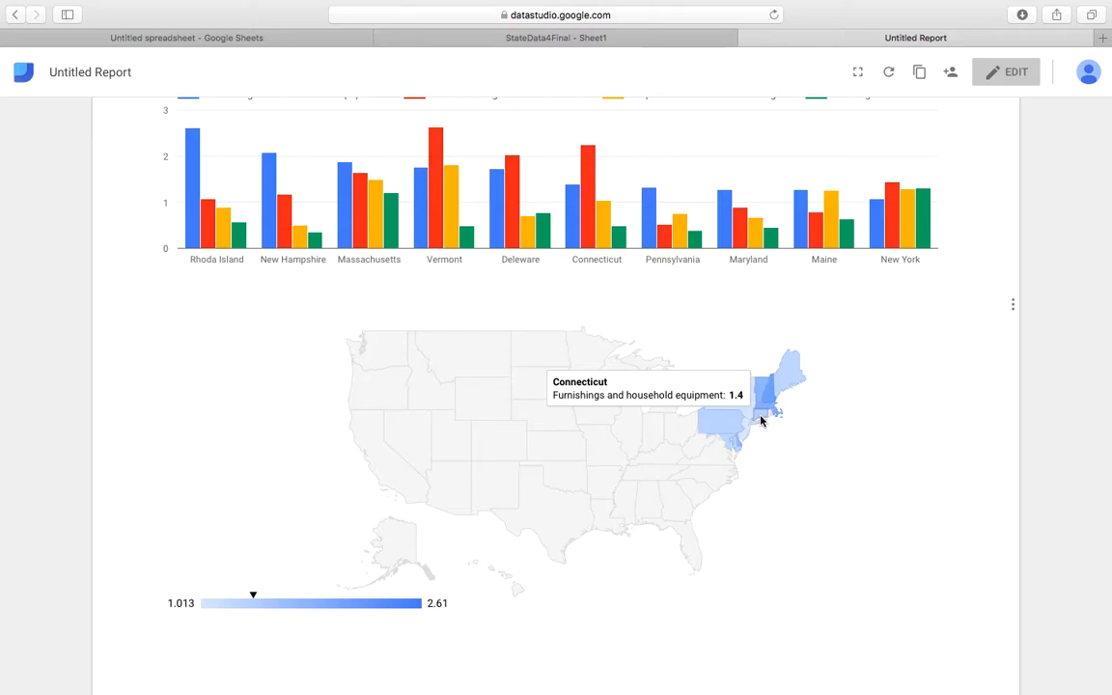
click(1003, 70)
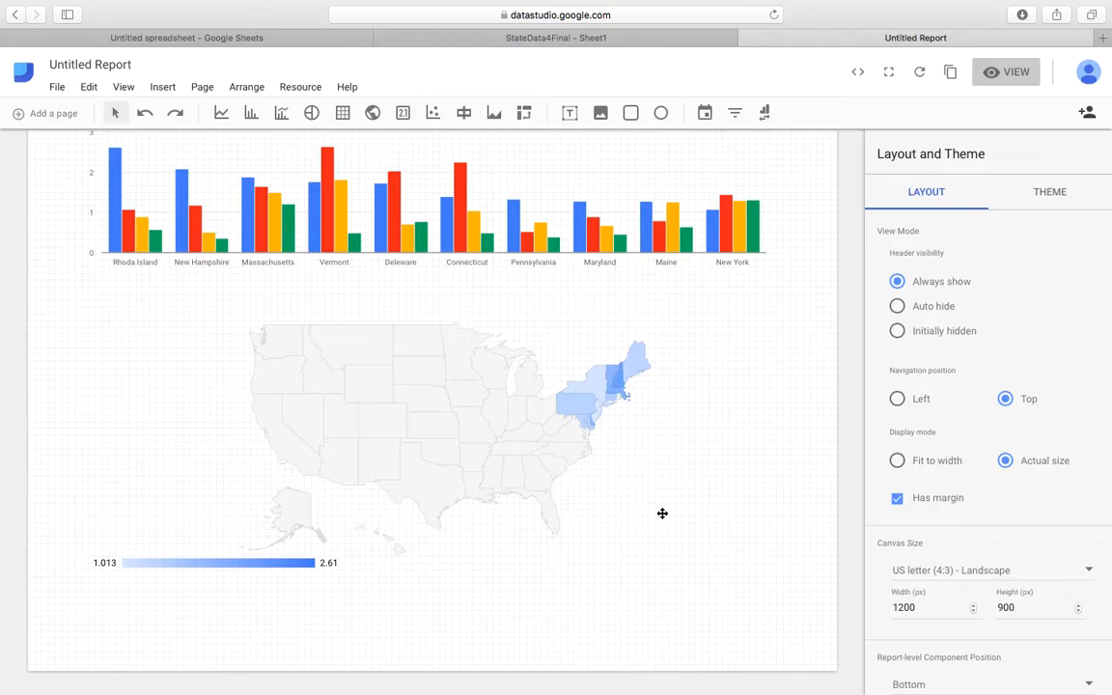
Review the data settings of the geo map and the bar chart, comparing their dimensions and metrics
click(459, 440)
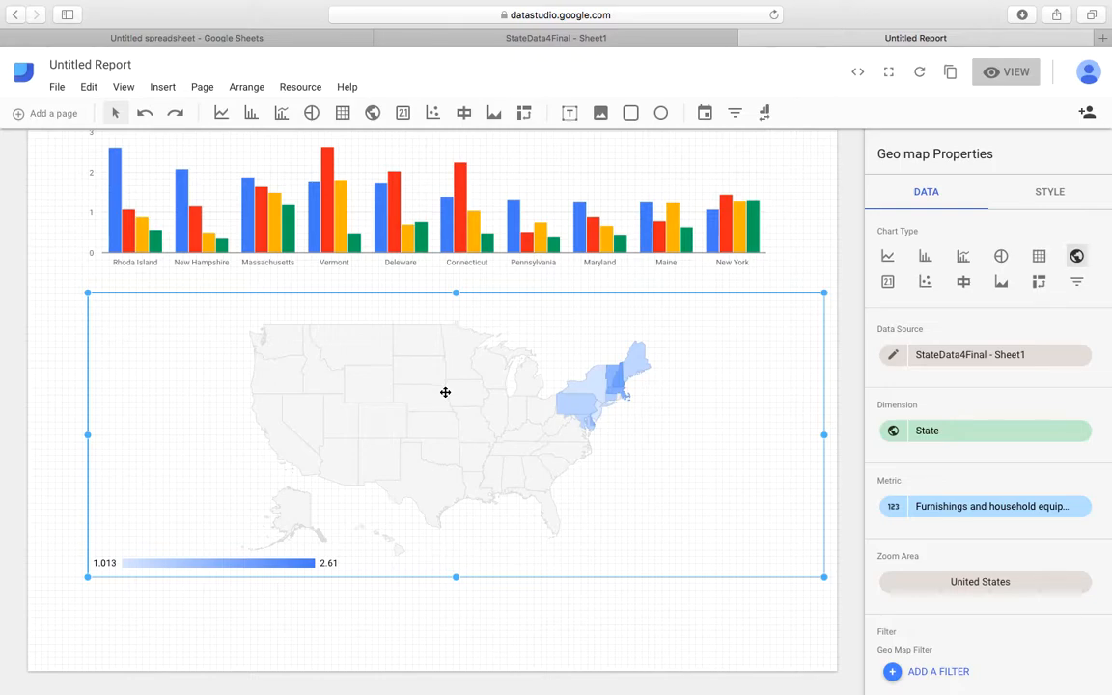
click(566, 240)
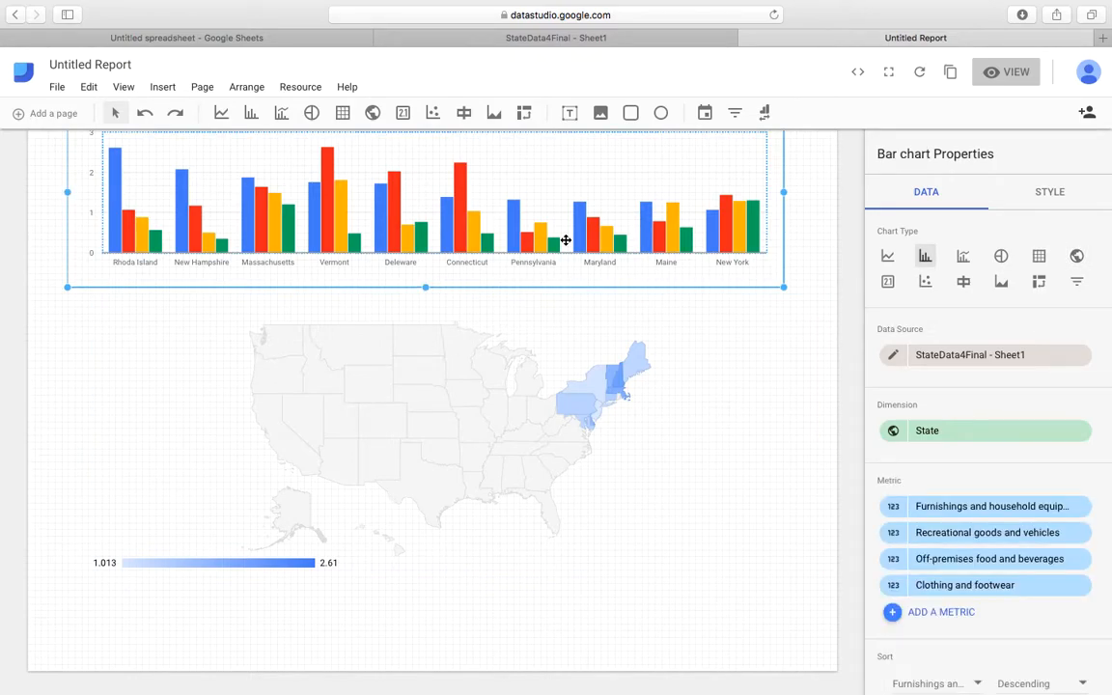
scroll(559, 355, up, 2)
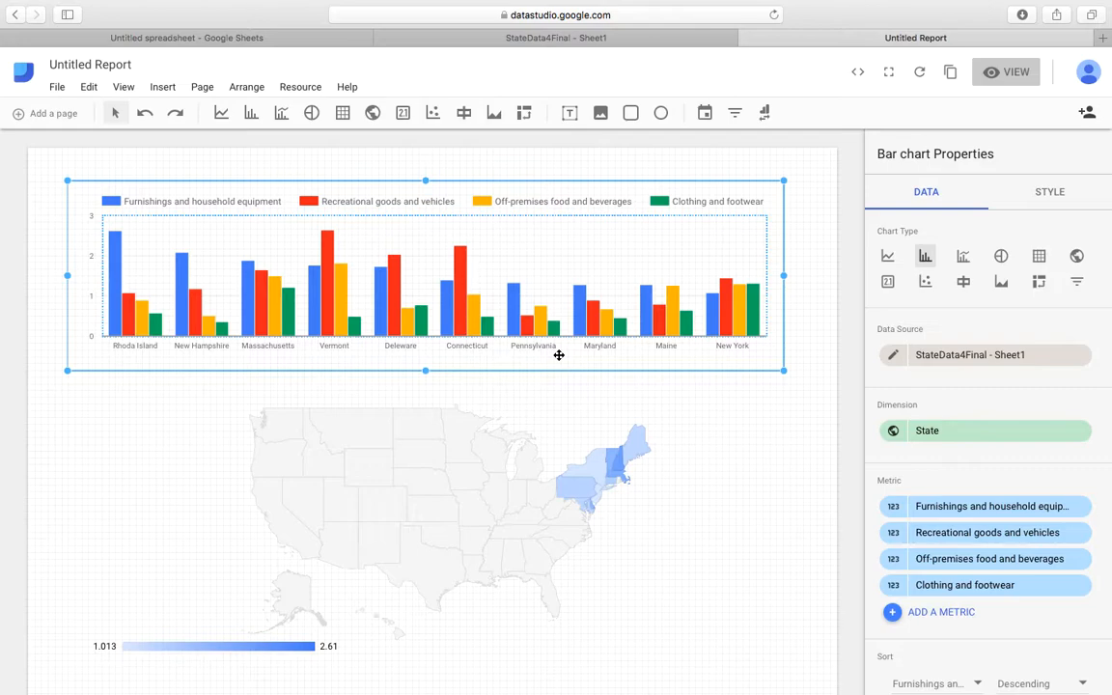
click(504, 503)
scroll(506, 474, down, 1)
scroll(505, 474, down, 2)
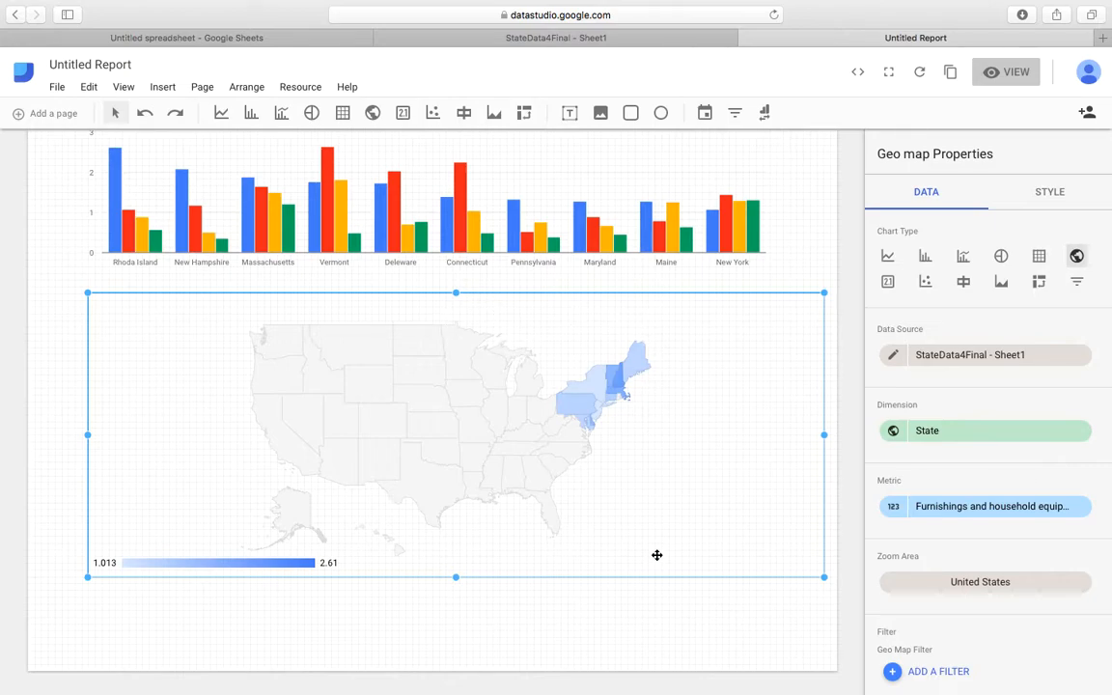
click(656, 646)
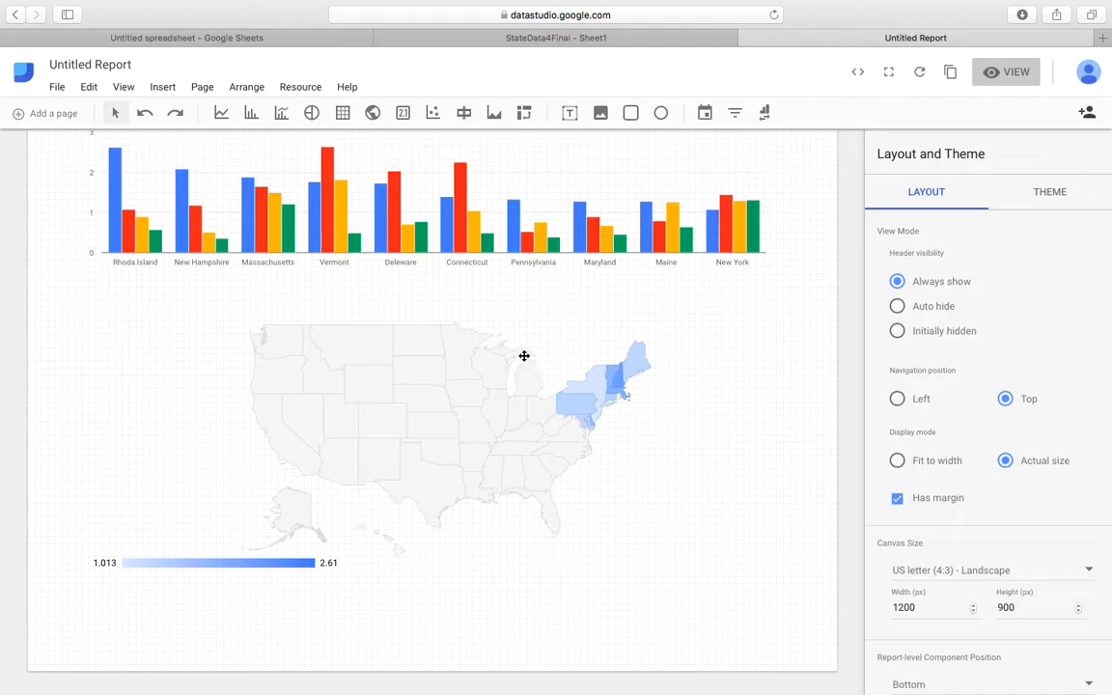
click(462, 375)
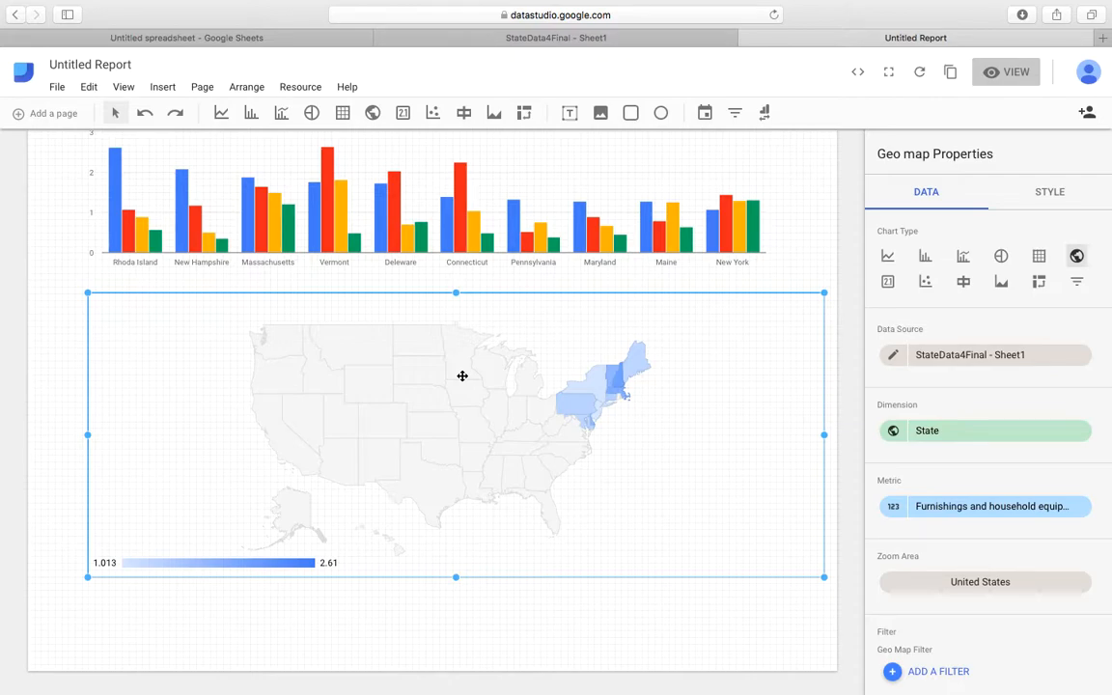
click(544, 226)
scroll(543, 317, up, 2)
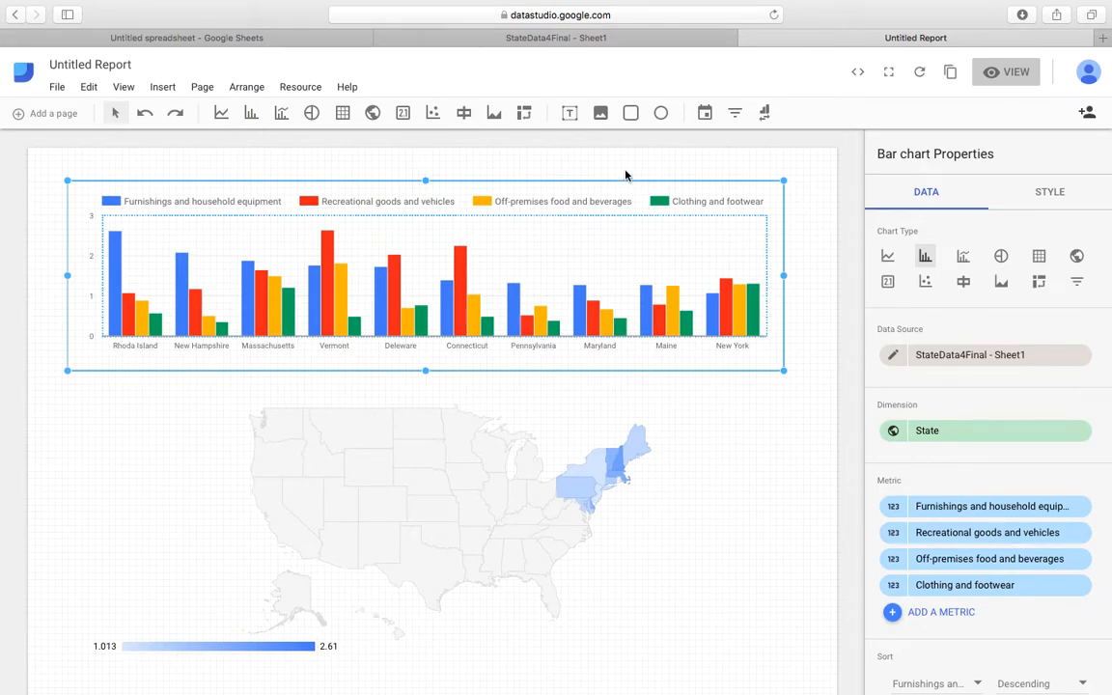
click(610, 169)
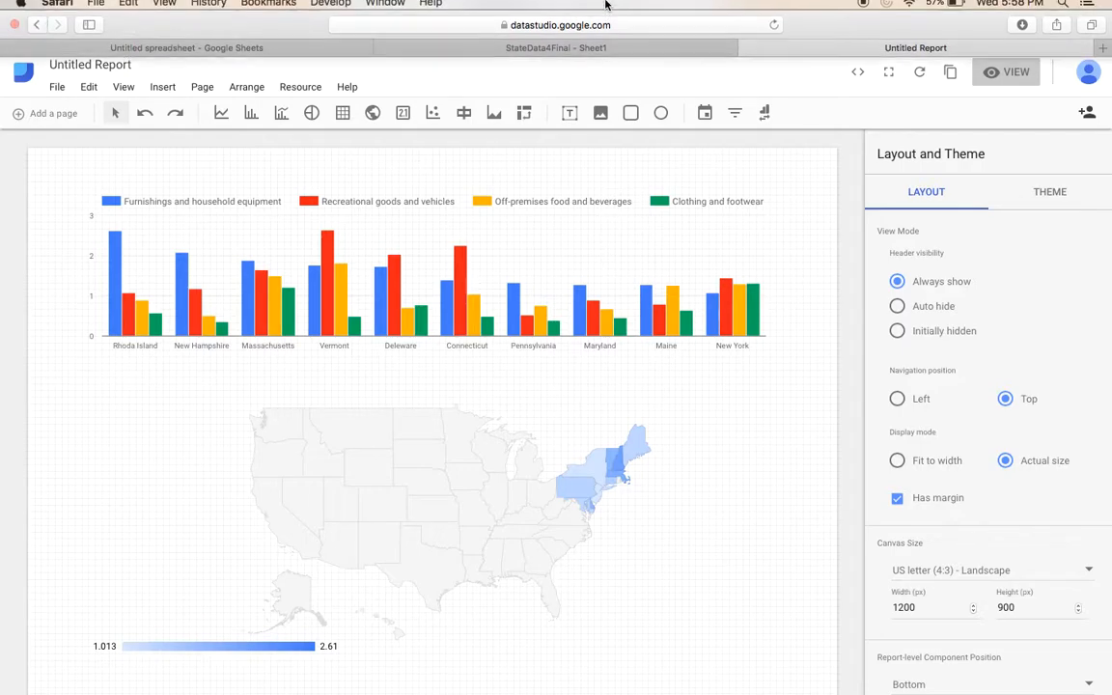
mouse_move(832, 675)
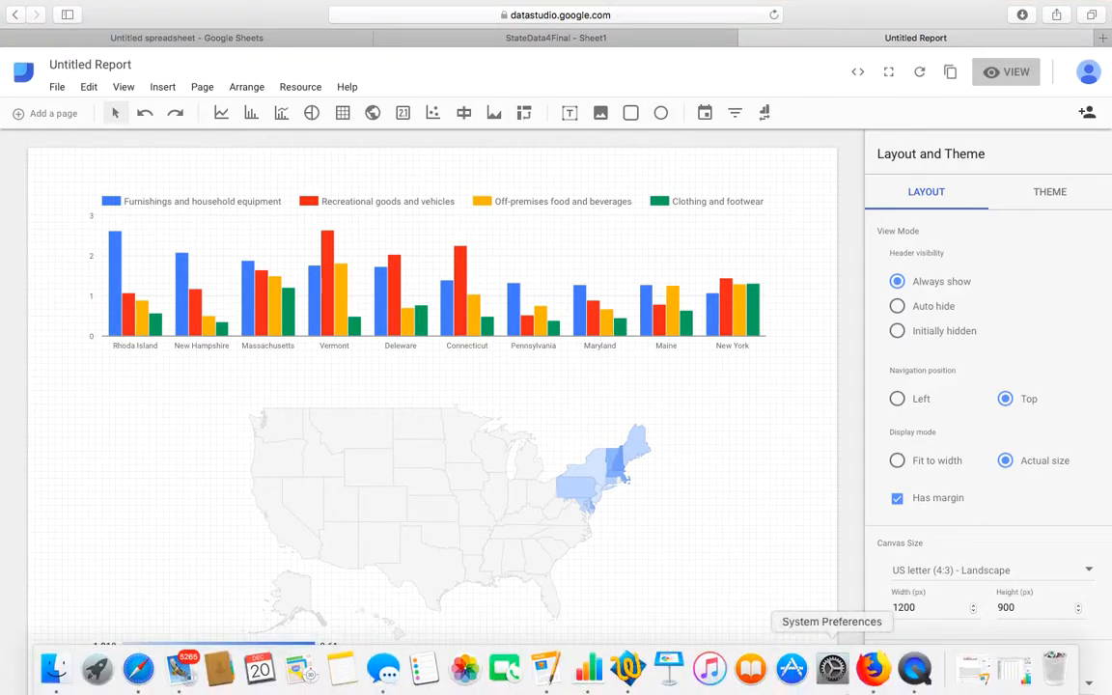
right_click(912, 681)
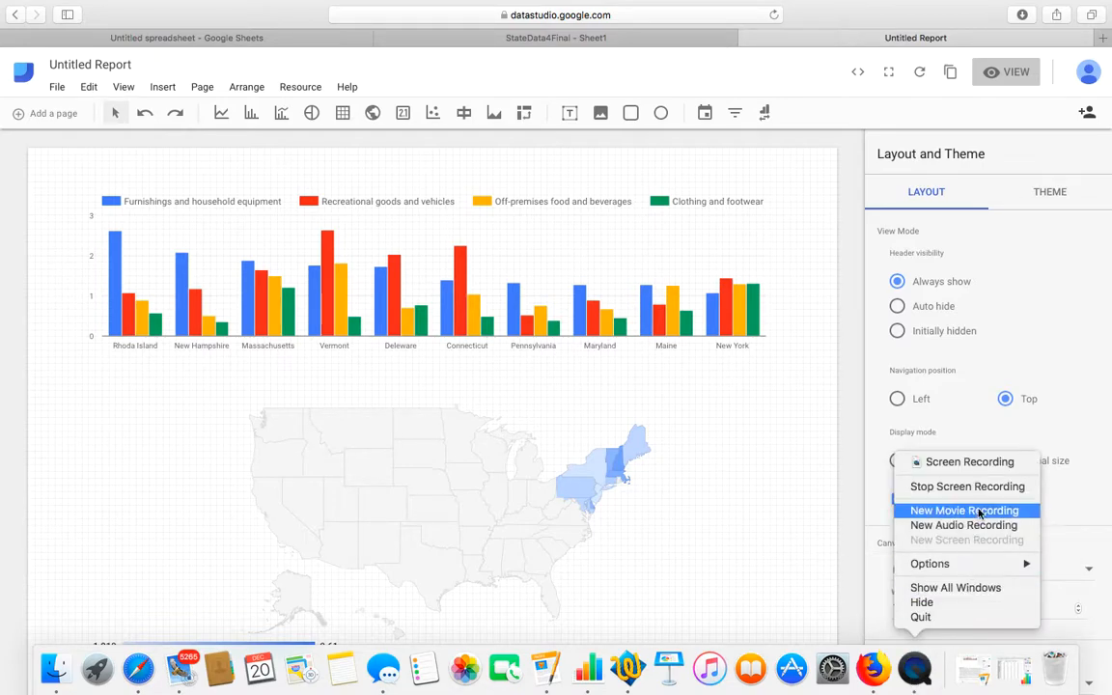